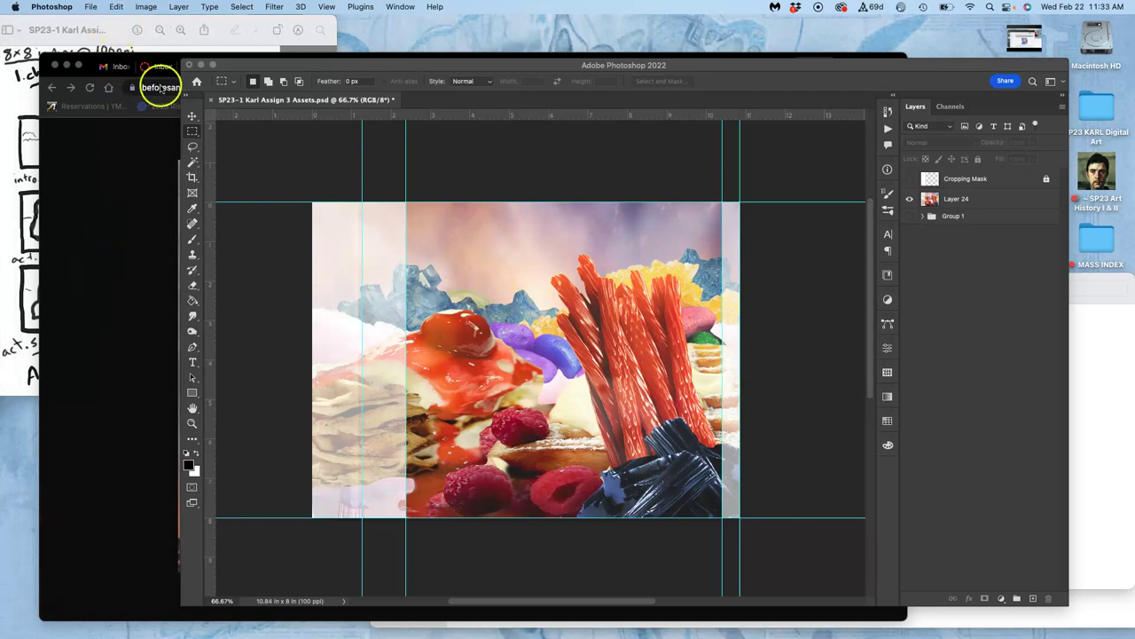
Check the storyboard sketch in Preview, then expand Group 1 and toggle Layer 24's visibility.
left_click(115, 25)
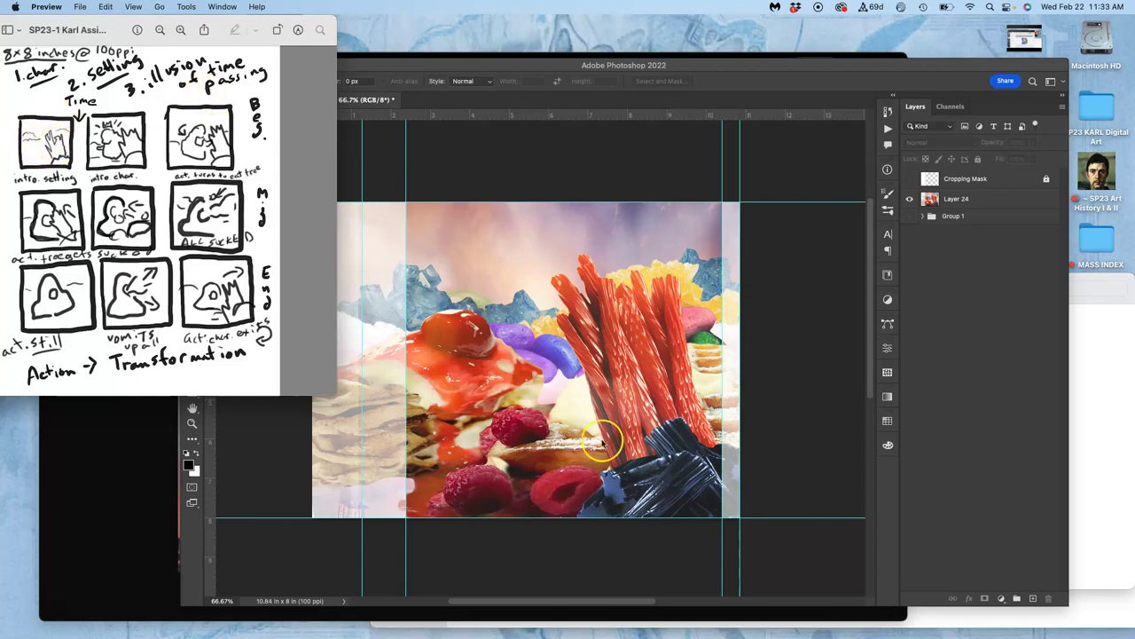
left_click(471, 166)
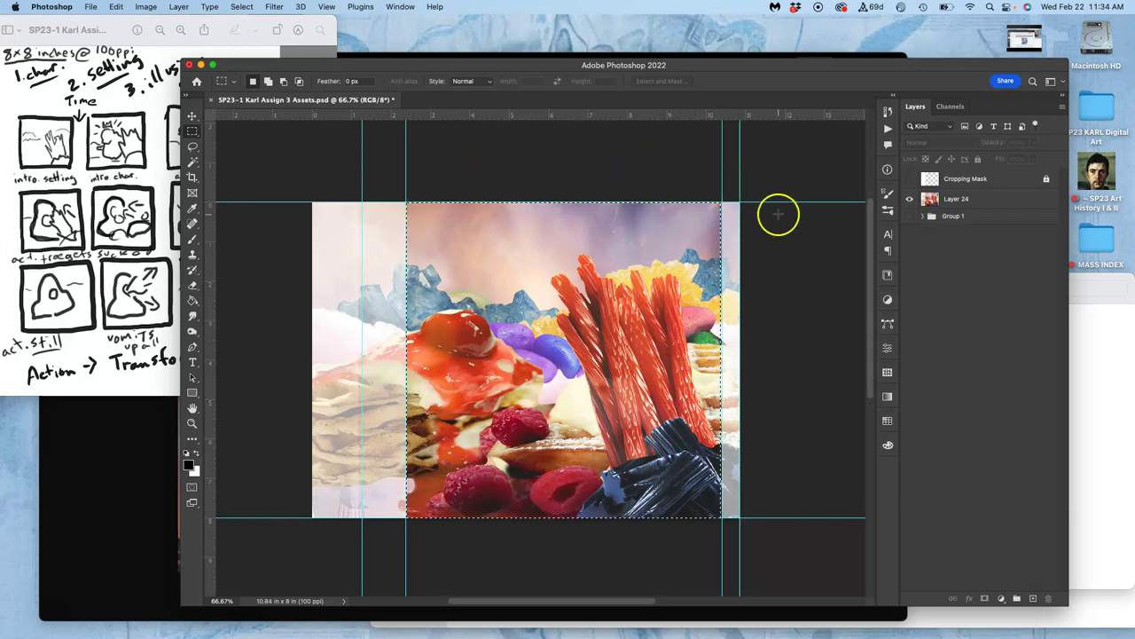
left_click(923, 216)
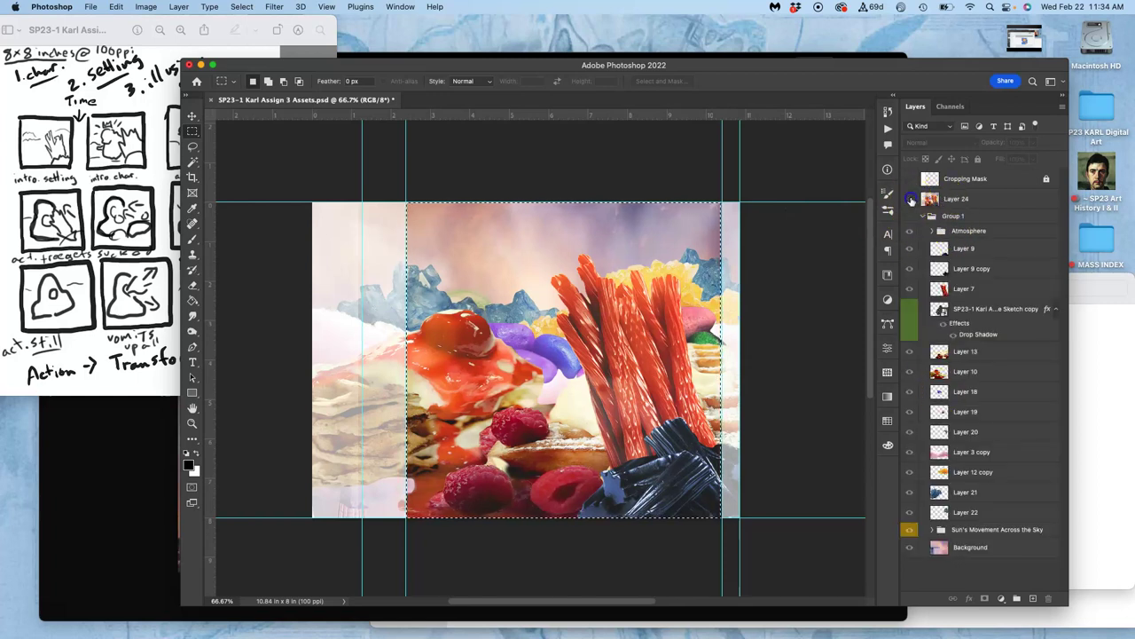
left_click(911, 201)
Copy Layer 24's candy landscape with Edit > Copy.
left_click(91, 7)
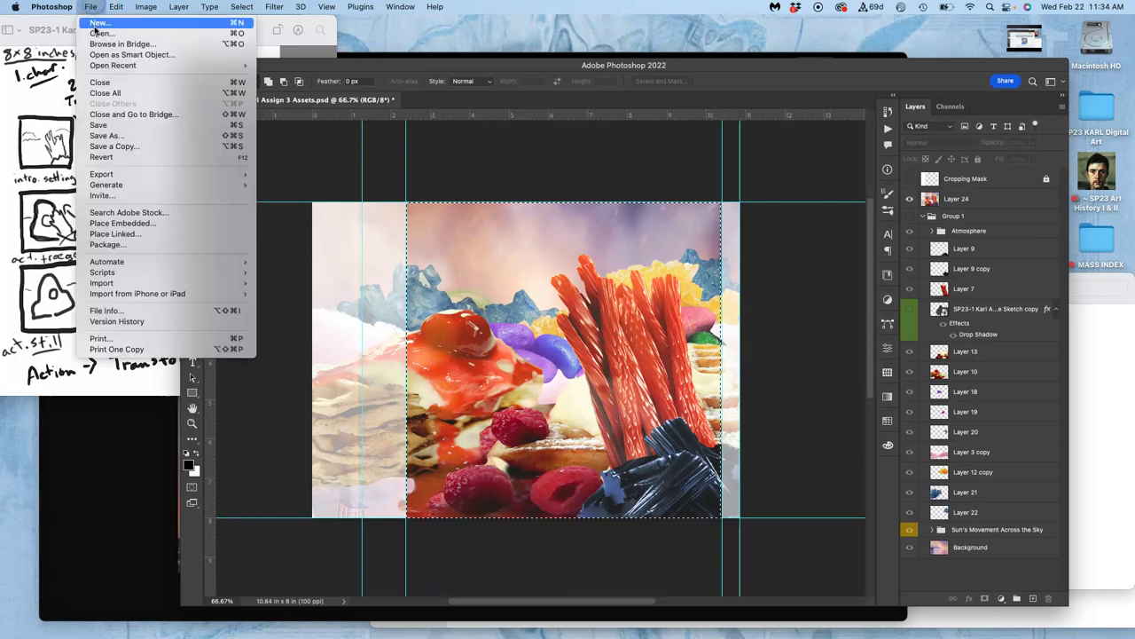
left_click(94, 24)
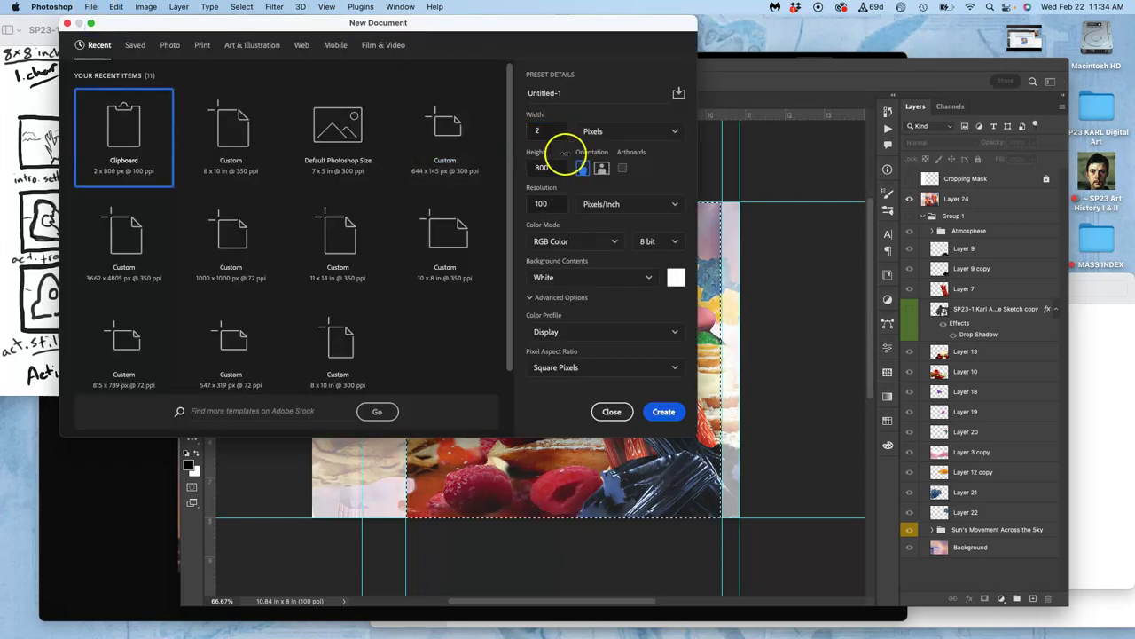
left_click(610, 411)
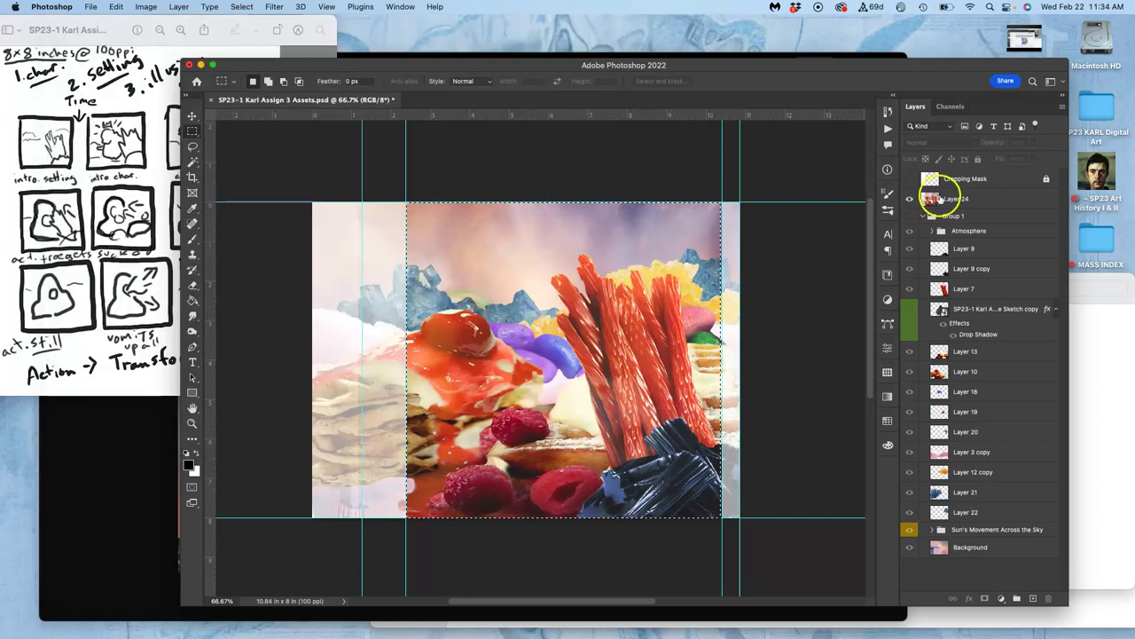
left_click(958, 198)
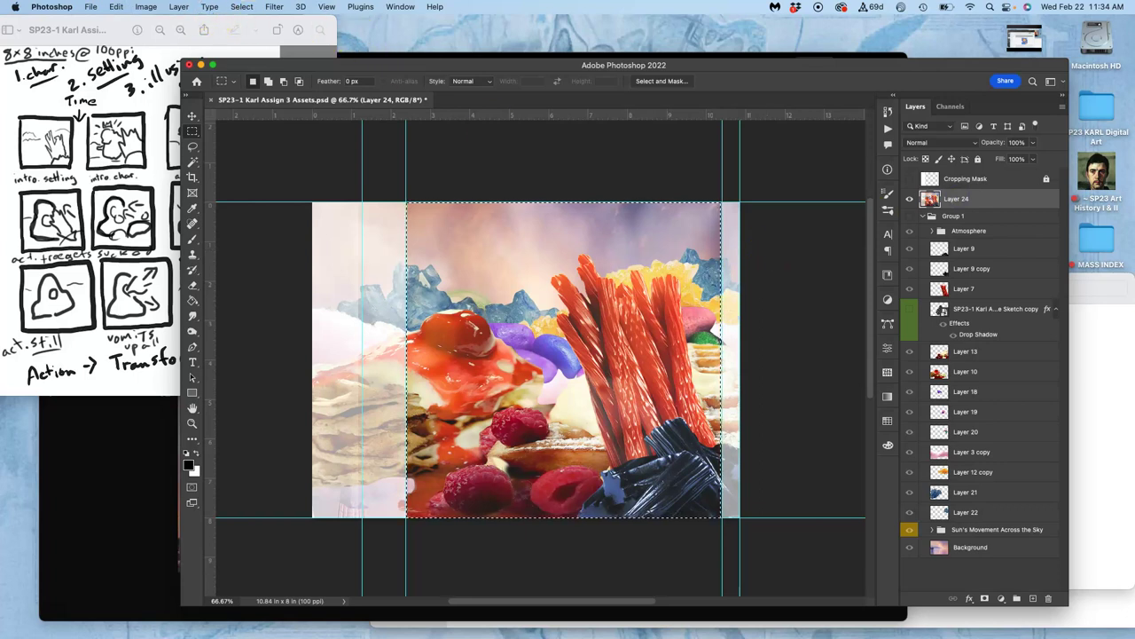
left_click(117, 7)
left_click(129, 87)
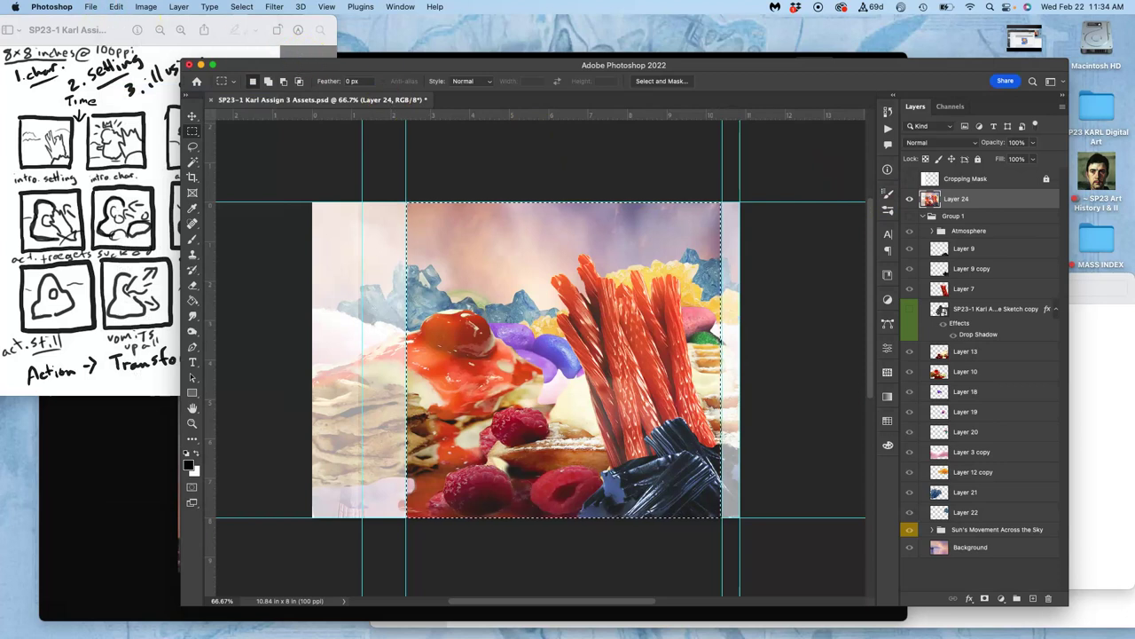
Create a new blank 8 × 8 inch document at 100 ppi.
left_click(90, 6)
left_click(98, 24)
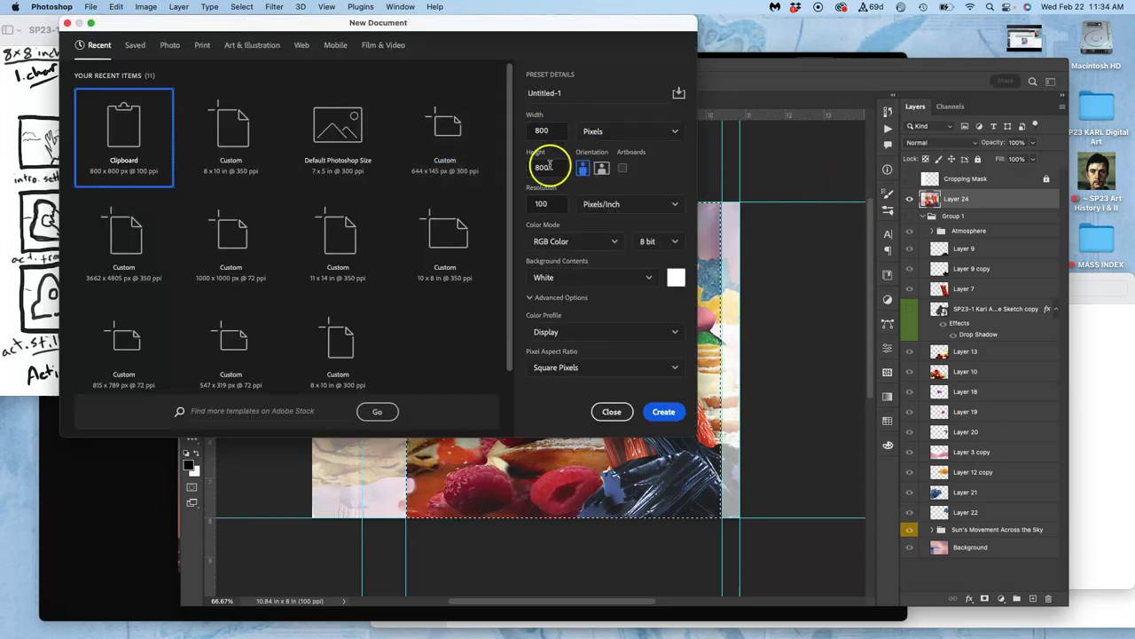
left_click(614, 132)
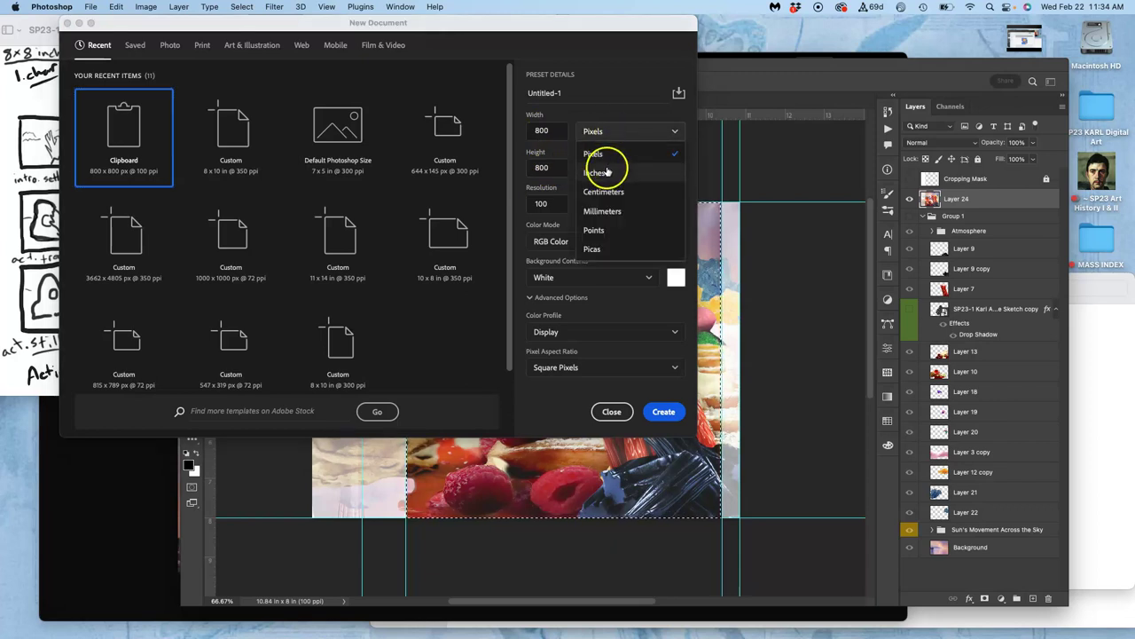
left_click(602, 172)
left_click(548, 204)
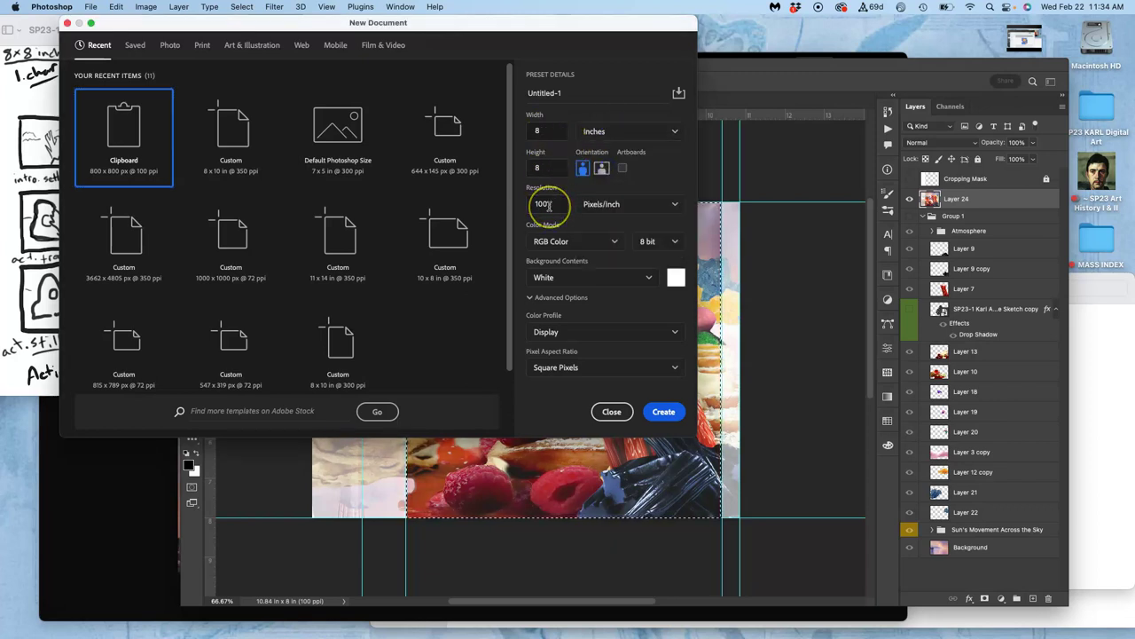
left_click(664, 411)
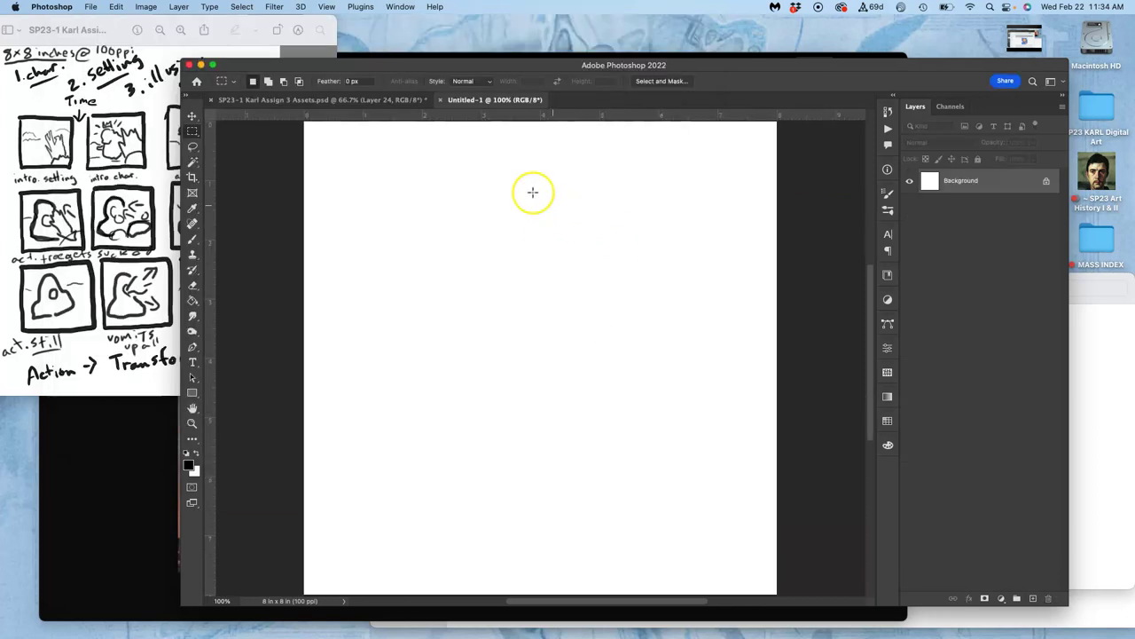
Paste the candy landscape into Untitled-1 as Layer 1, zoom out, and check its visibility.
left_click(92, 7)
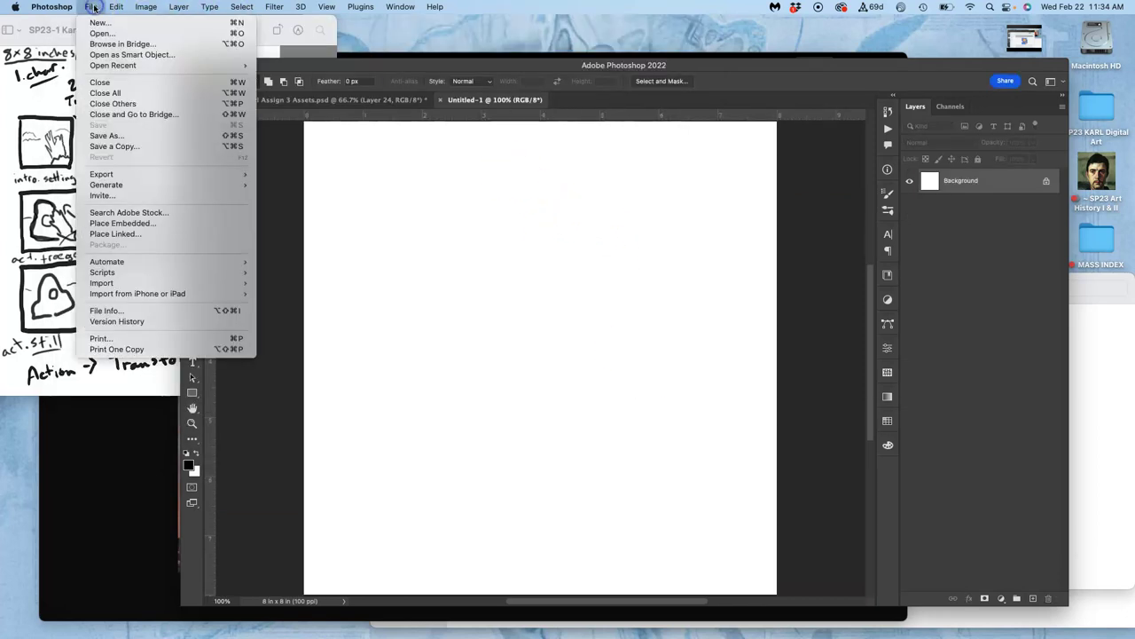
left_click(93, 8)
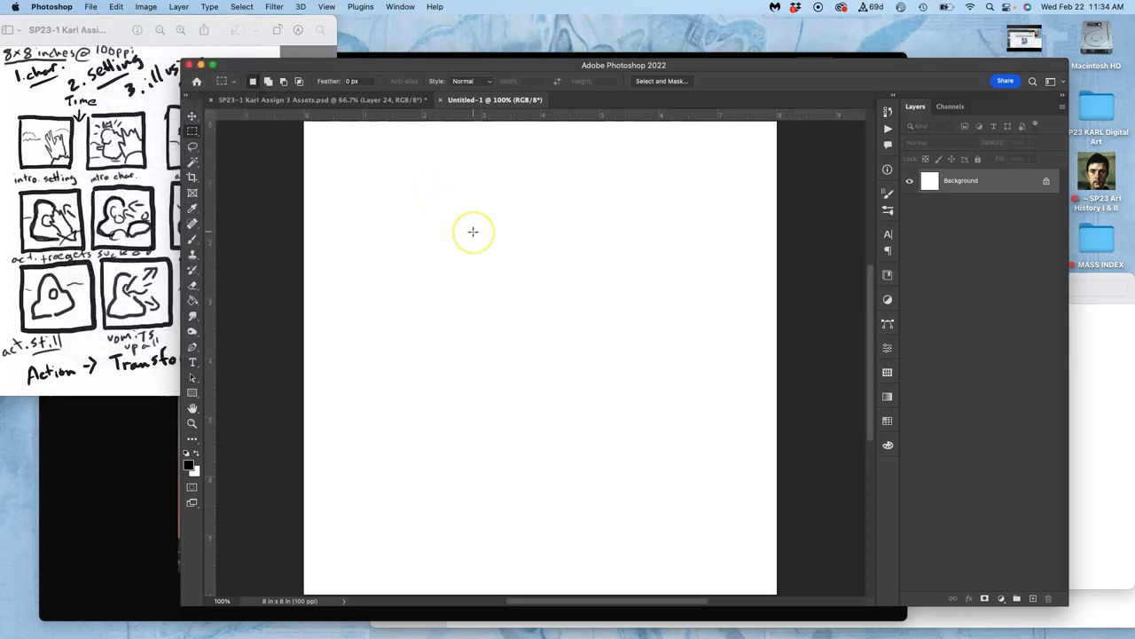
left_click(114, 7)
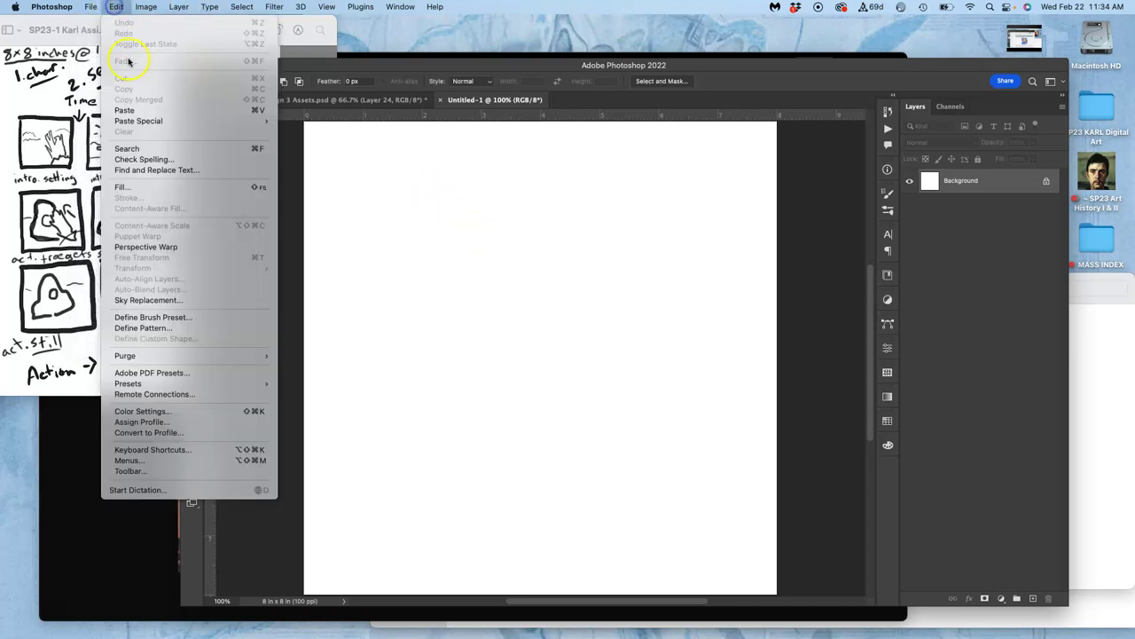
left_click(134, 114)
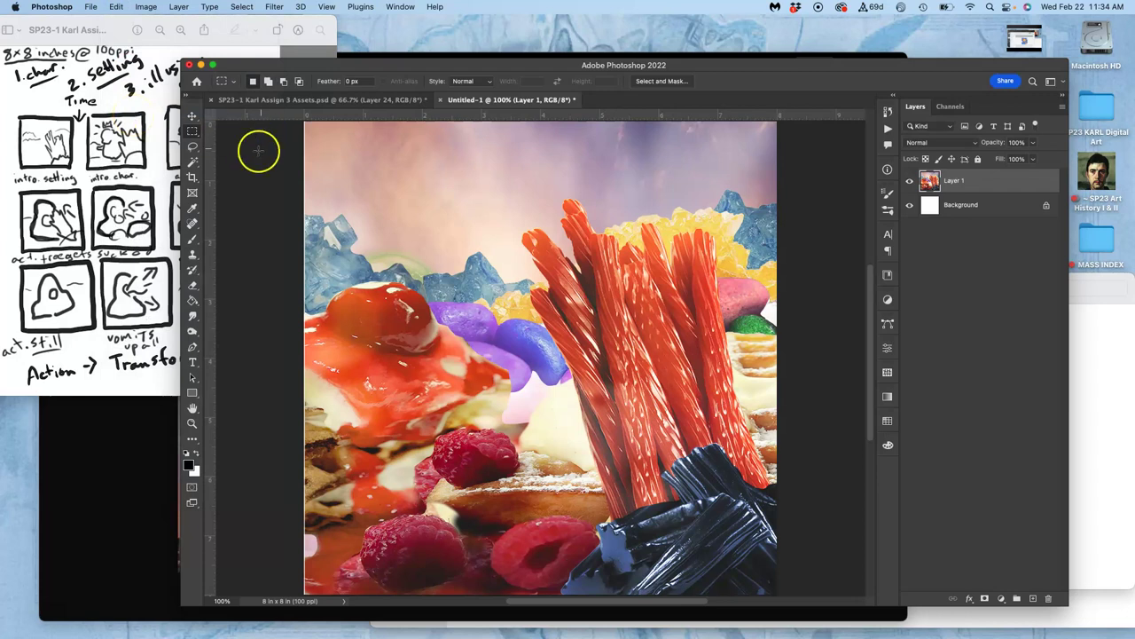
scroll(447, 264, "left", 3)
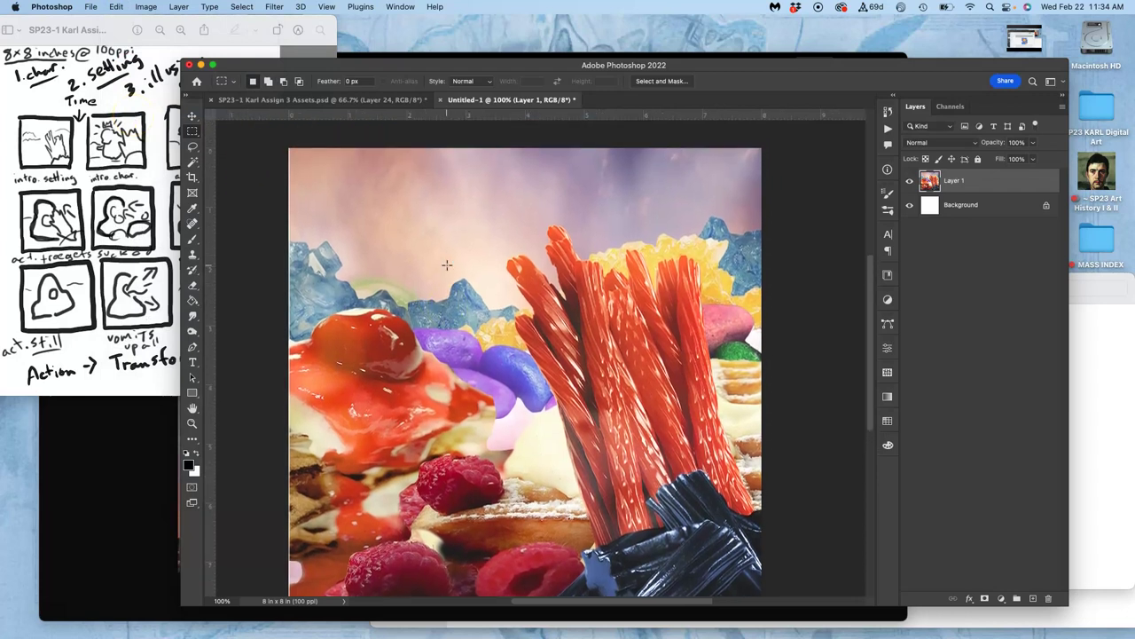
scroll(448, 265, "right", 3)
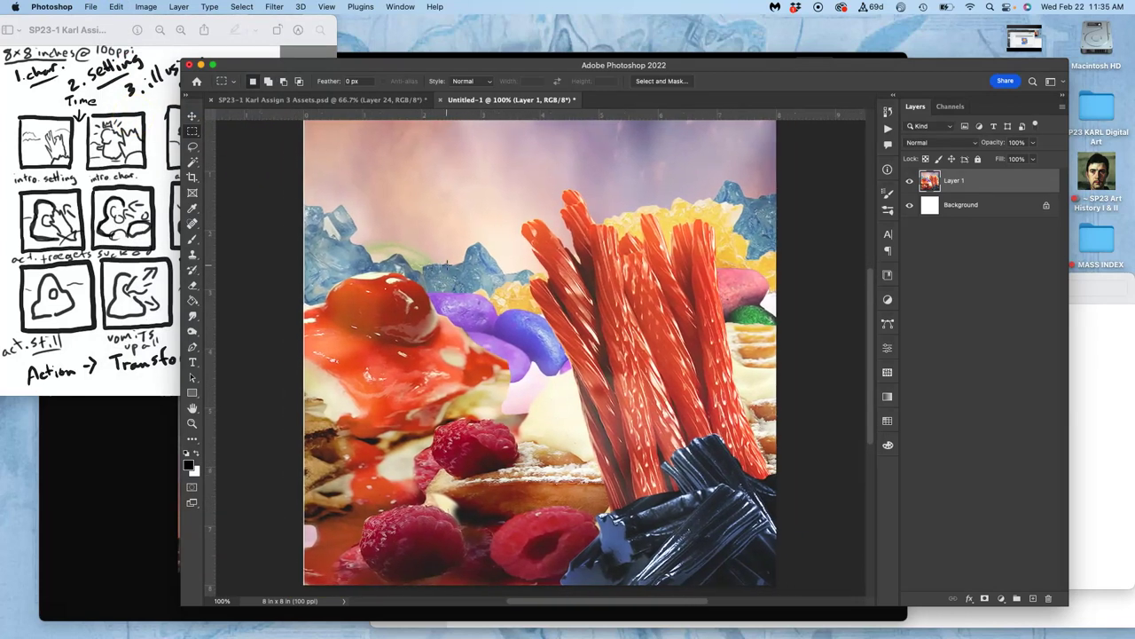
scroll(447, 264, "up", 1)
key("super+minus")
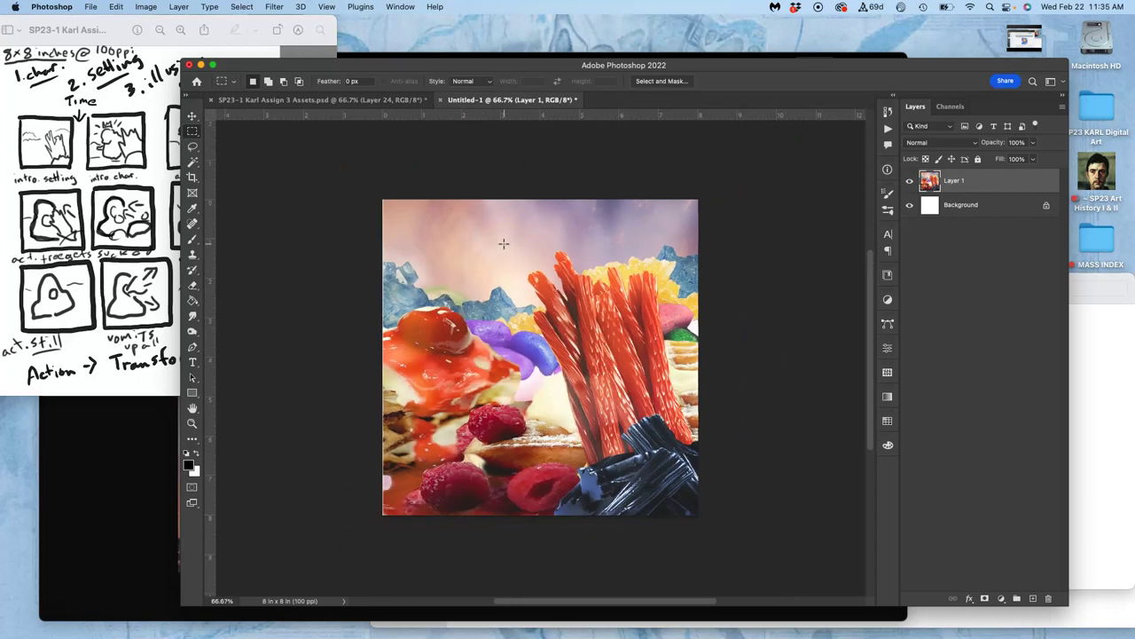
left_click(910, 181)
left_click(909, 181)
Save As to Creative Cloud as the SP23-1 Assignment #3 Stage File, including the student's name.
left_click(92, 8)
left_click(120, 135)
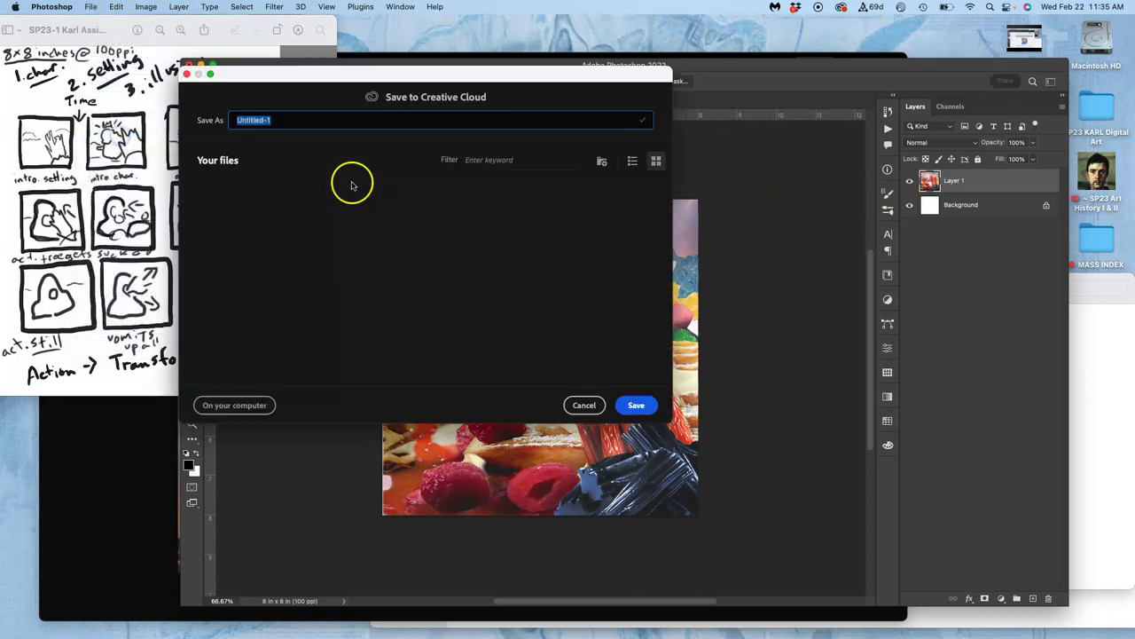
type("SP")
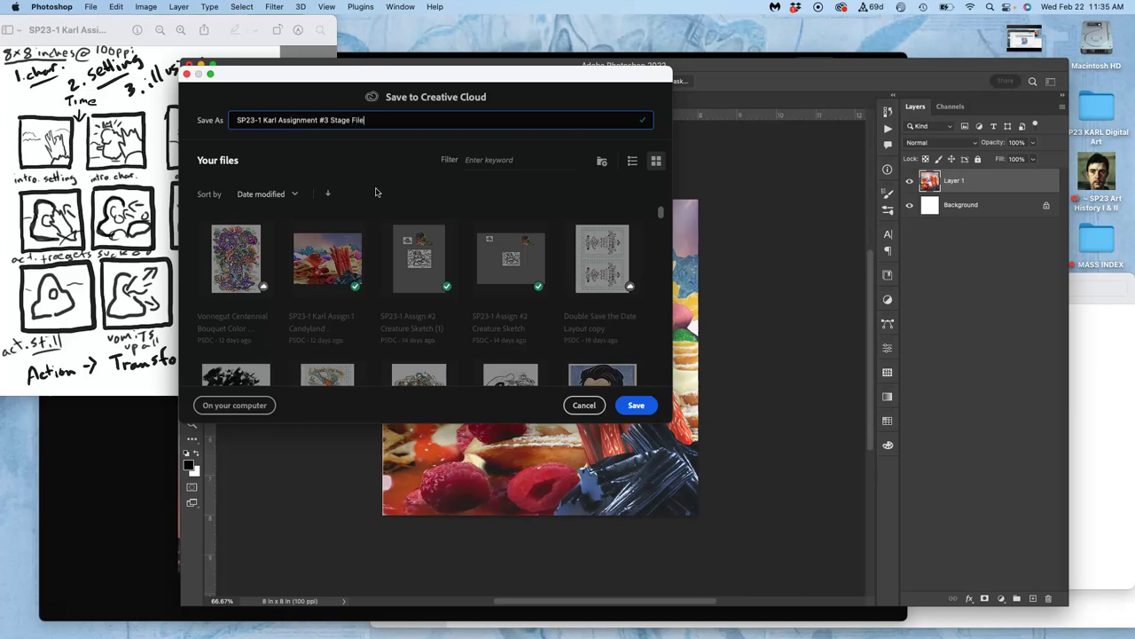
left_click(636, 405)
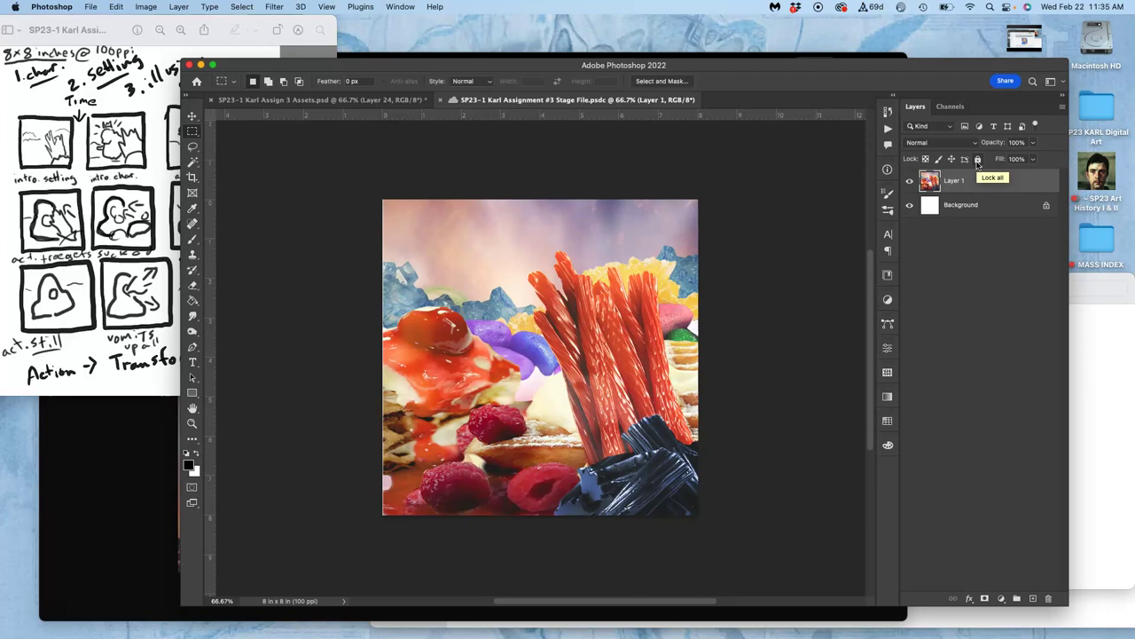
left_click(135, 456)
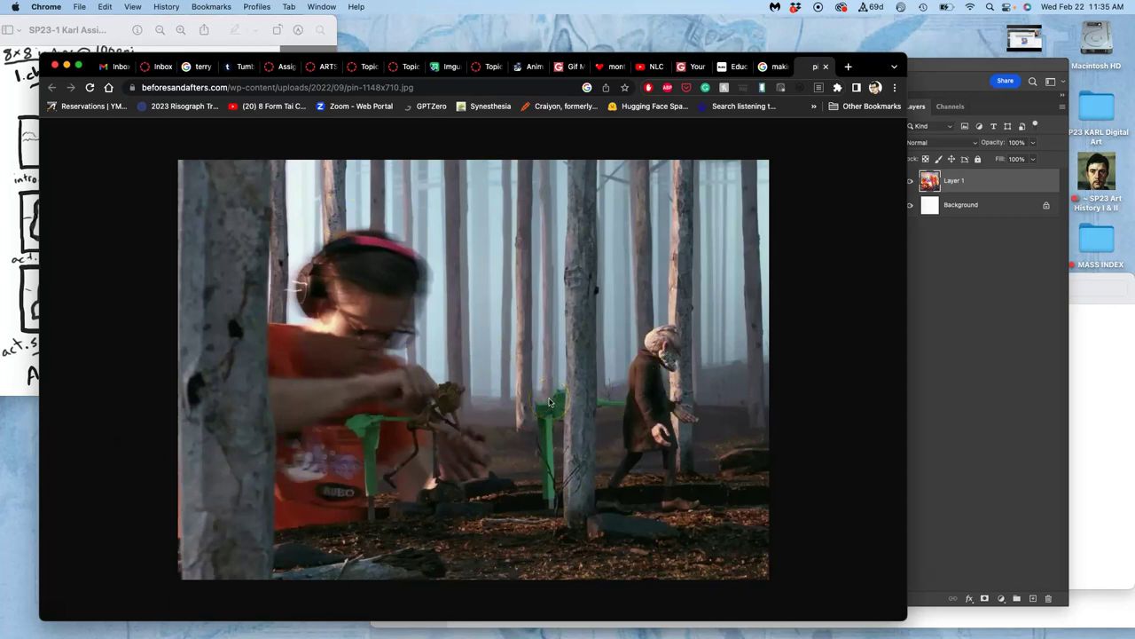
left_click_drag(549, 402, 399, 384)
Switch between the Assets and Stage File documents, ending on Assets.
left_click(1004, 286)
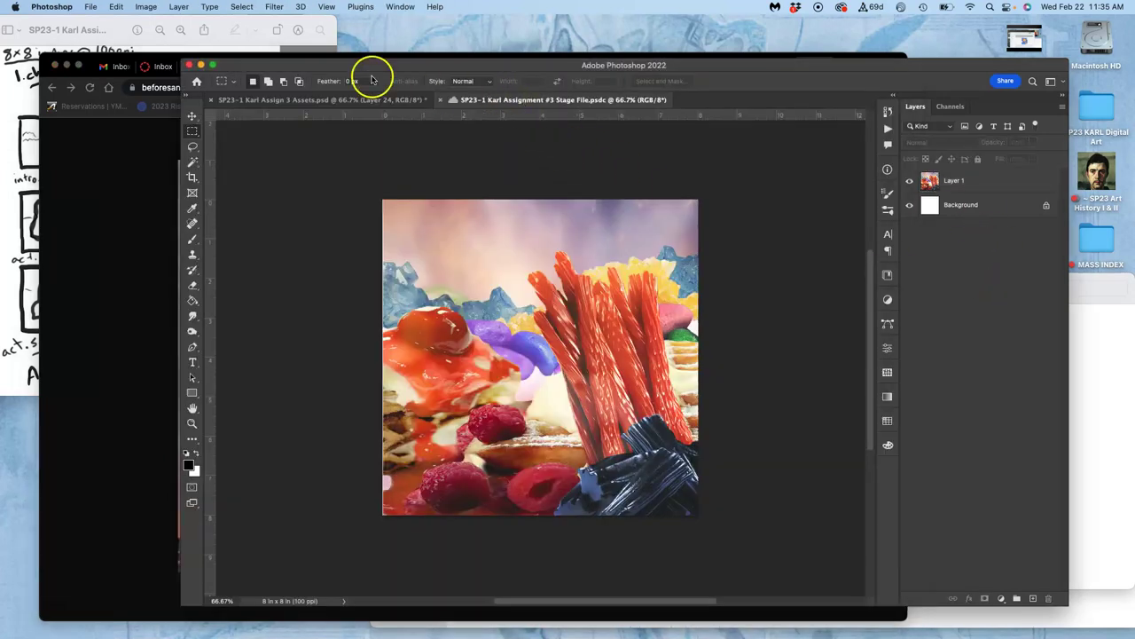
left_click(314, 101)
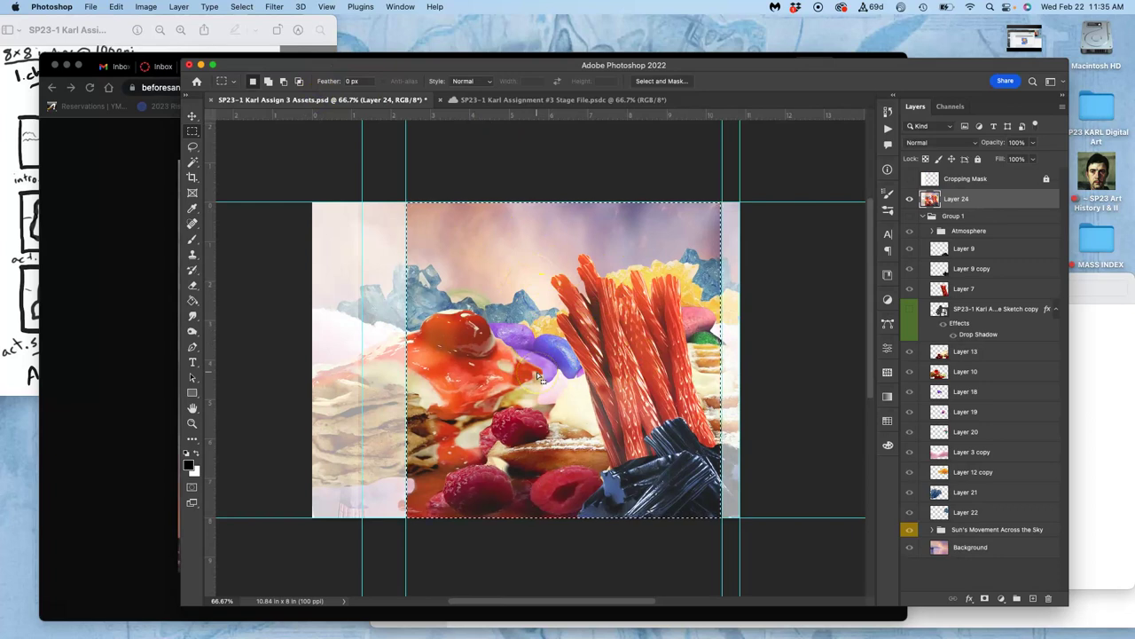
left_click(993, 494)
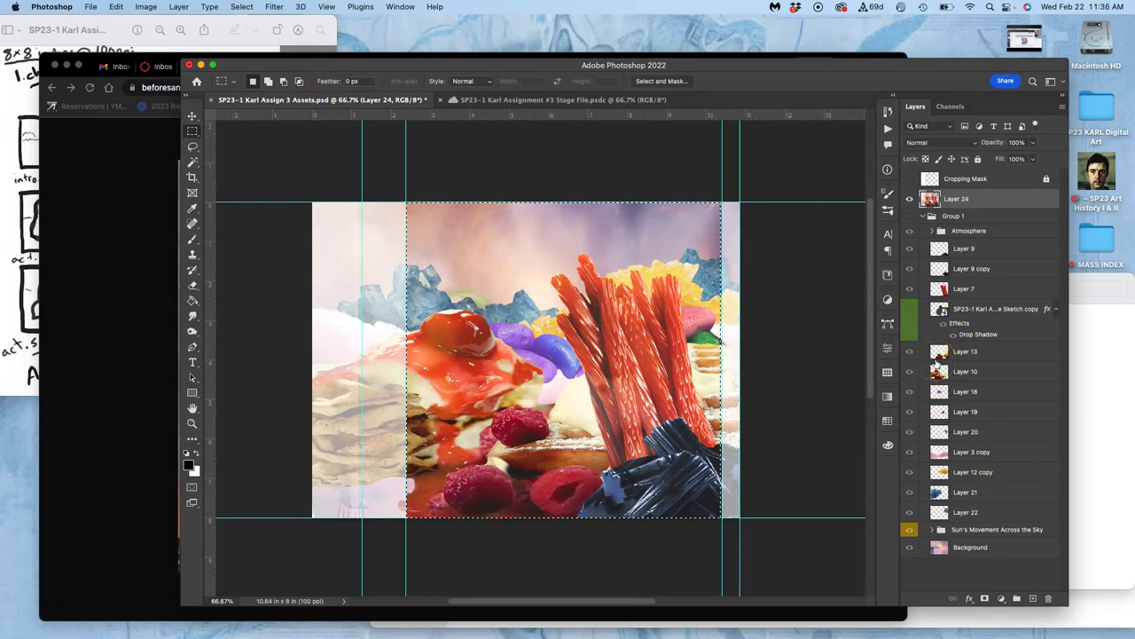
left_click_drag(439, 144, 488, 139)
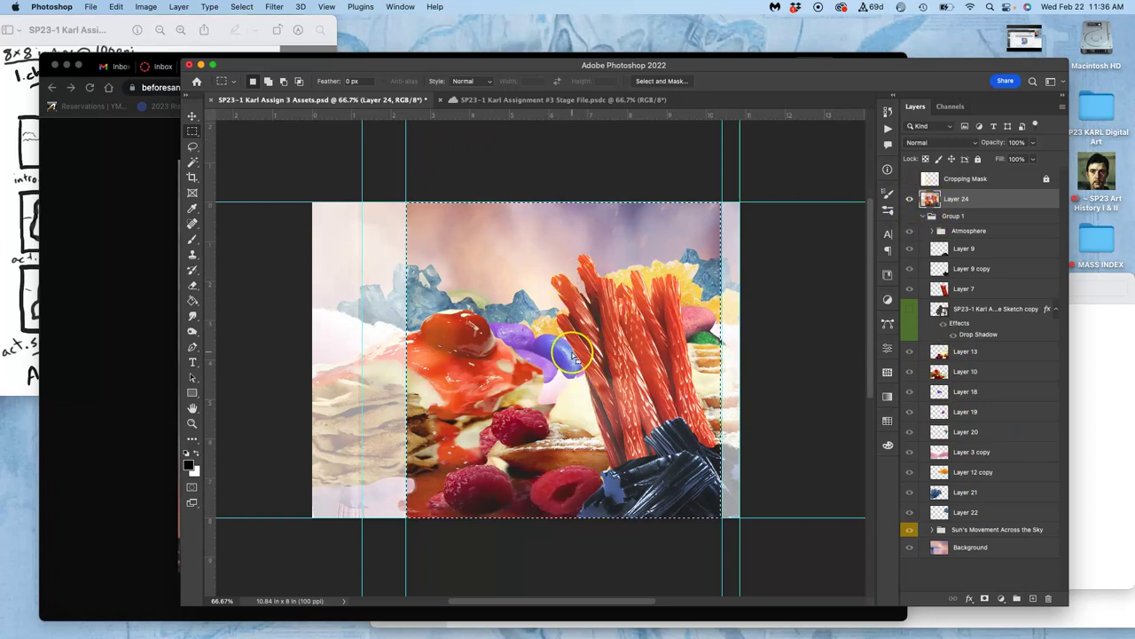
left_click(547, 102)
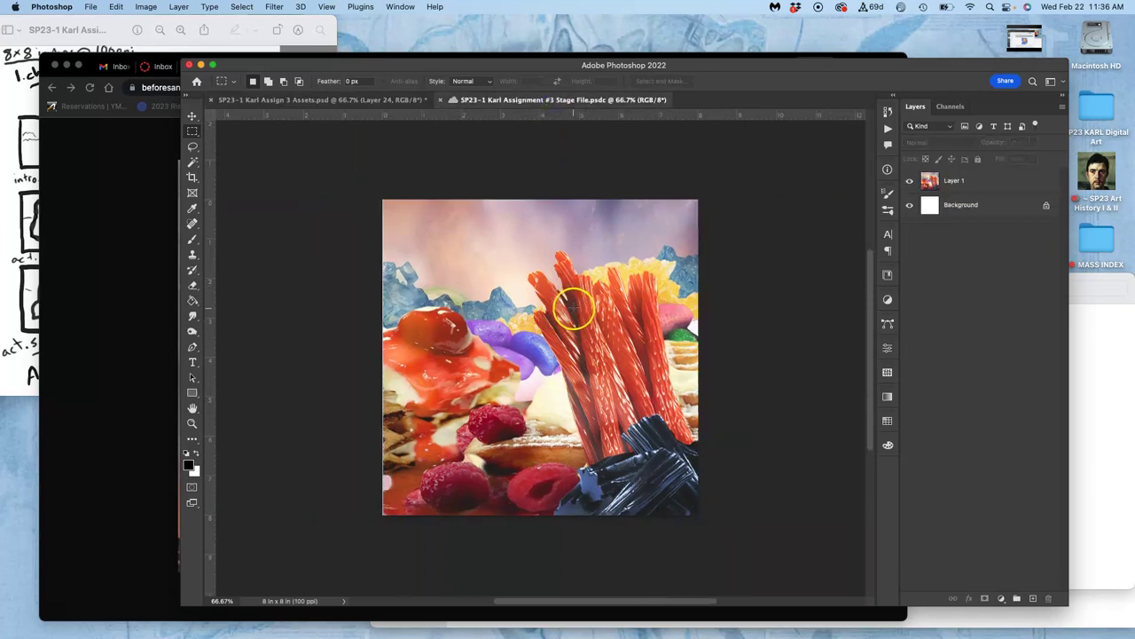
left_click(343, 99)
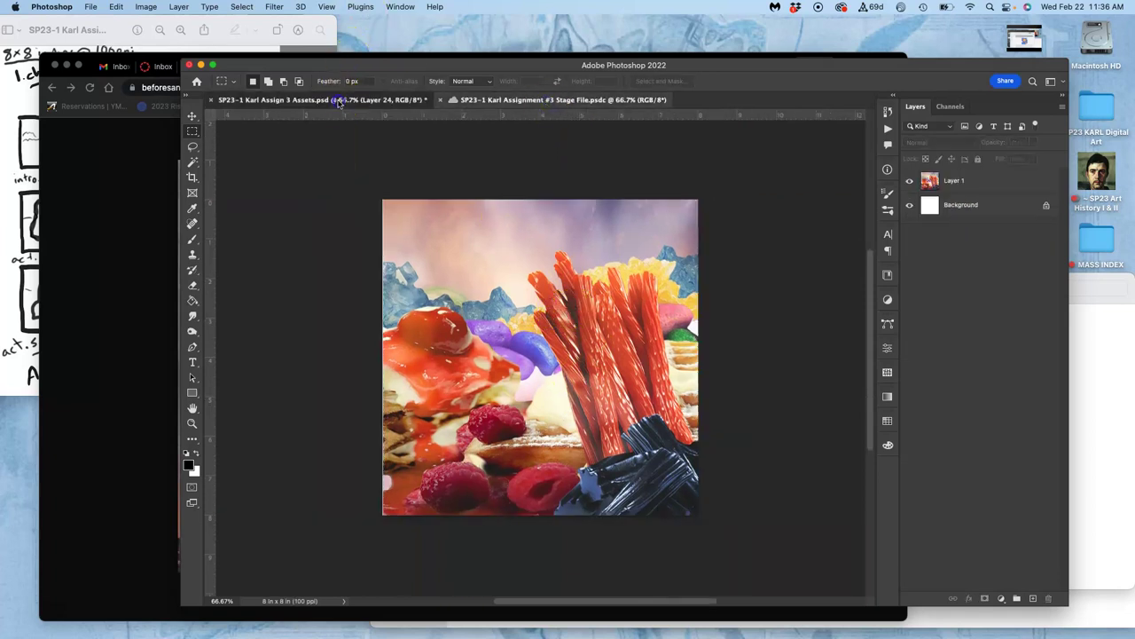
Check the storyboard, peek inside the Atmosphere group, and select the merged Layer 24.
left_click(29, 149)
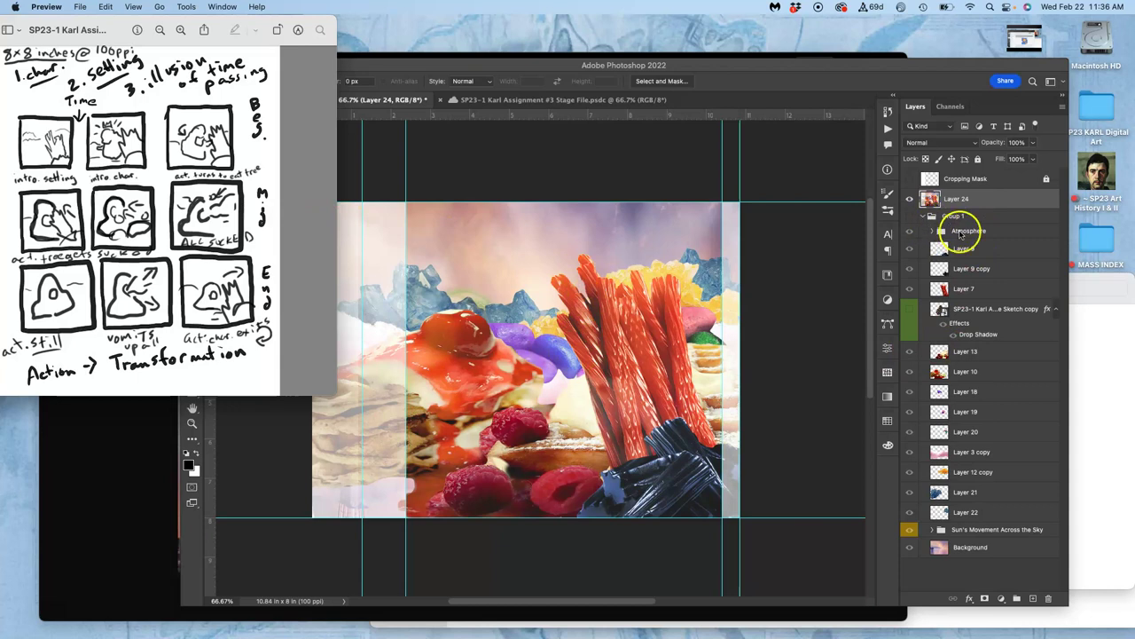
left_click(960, 234)
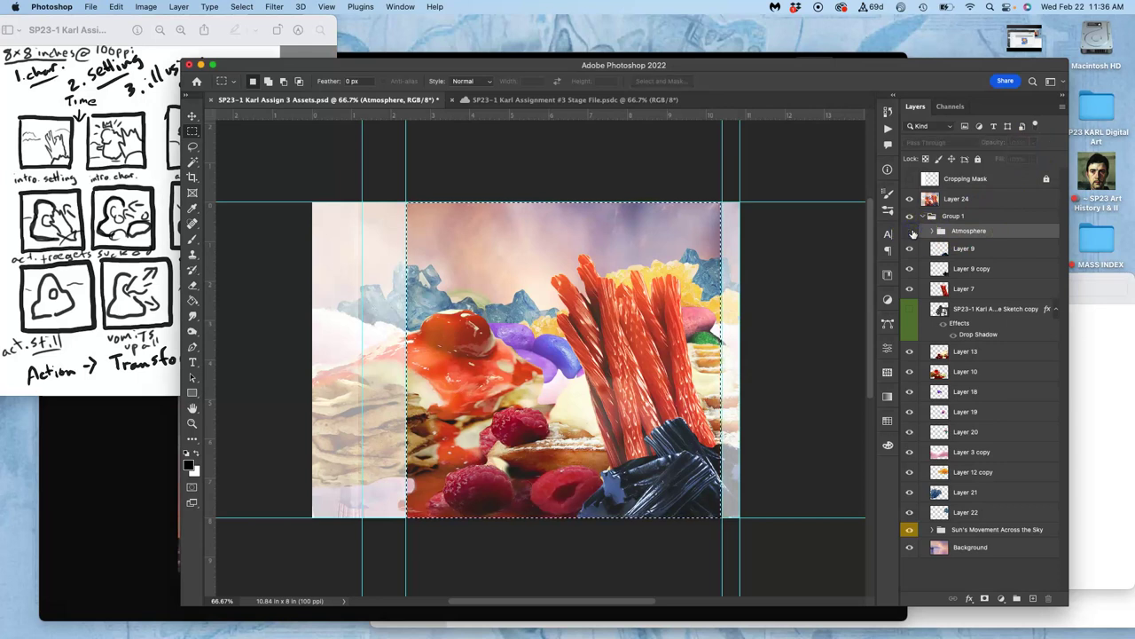
left_click(908, 226)
left_click(934, 232)
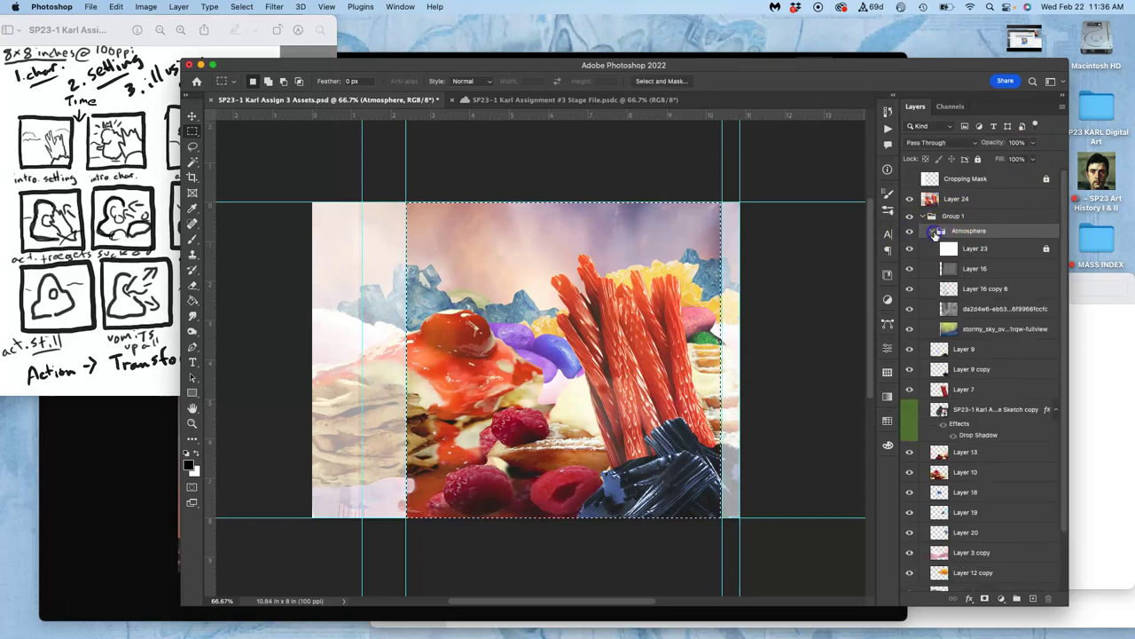
left_click(934, 232)
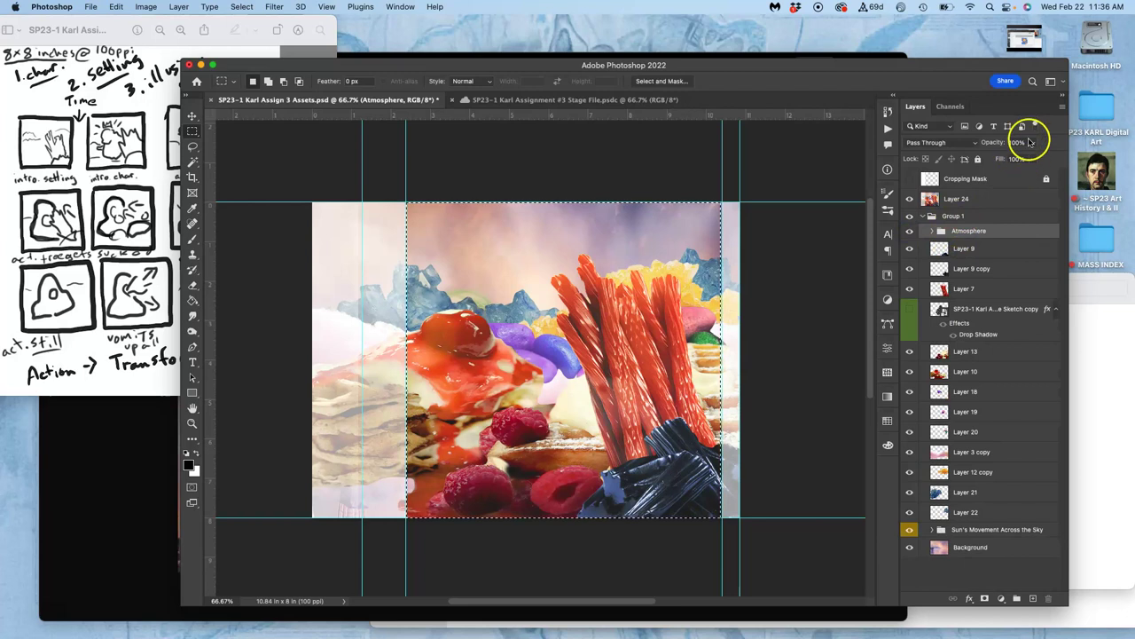
left_click(959, 199)
mouse_move(961, 202)
left_mouse_down()
mouse_move(905, 195)
mouse_move(667, 253)
mouse_move(957, 202)
left_mouse_up()
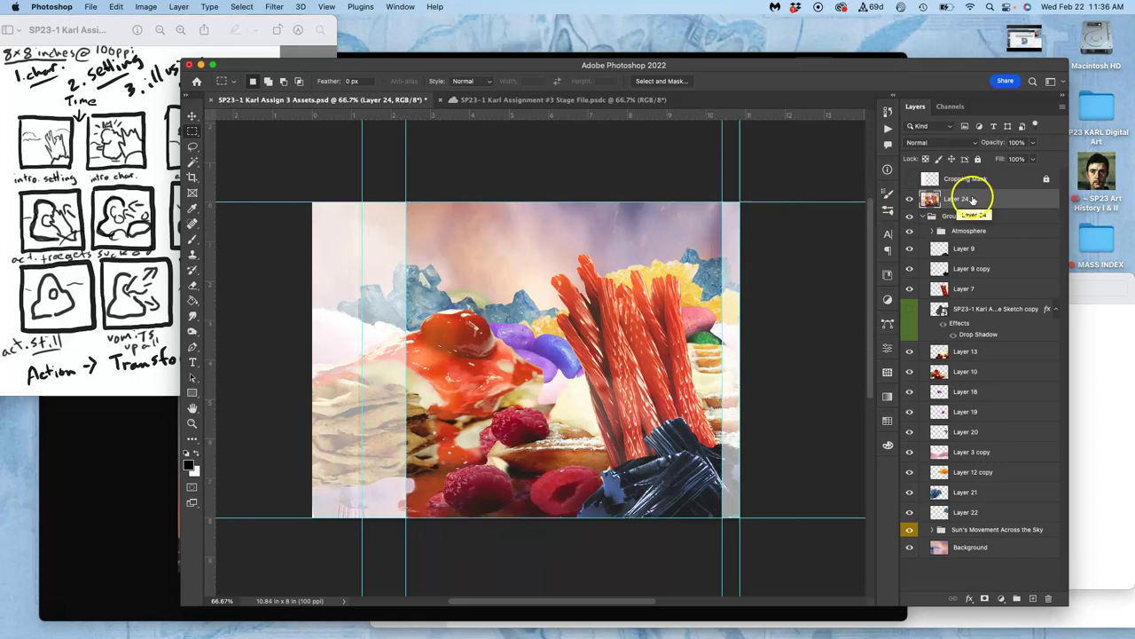
Delete Layer 24, show Cropping Mask, set Atmosphere to 77%, and merge visible into Layer 24.
key("BackSpace")
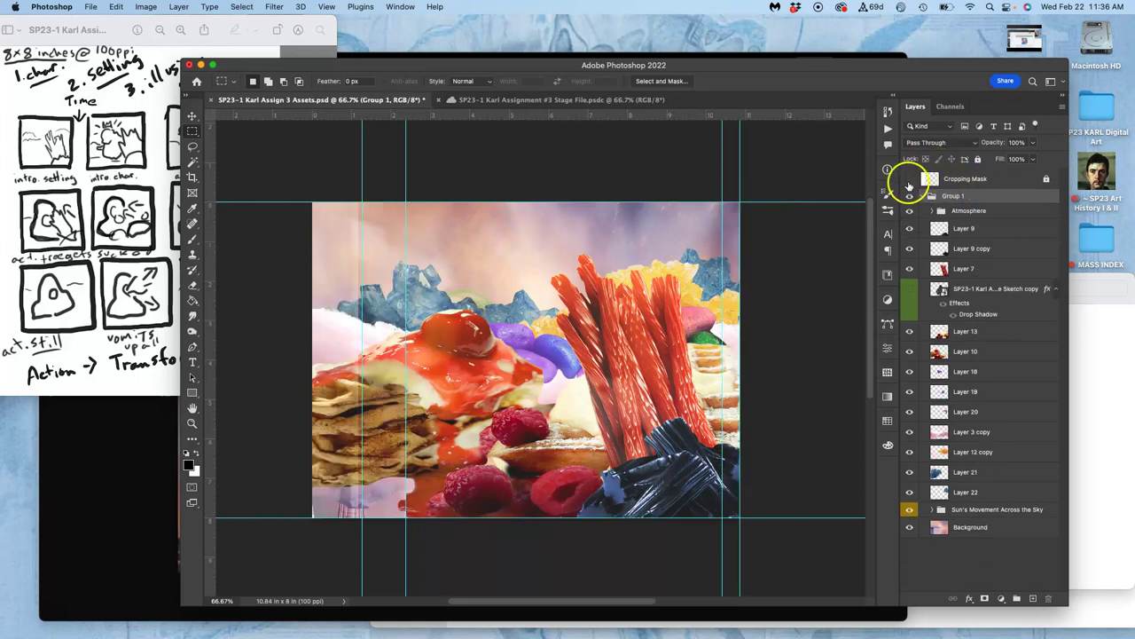
left_click(909, 180)
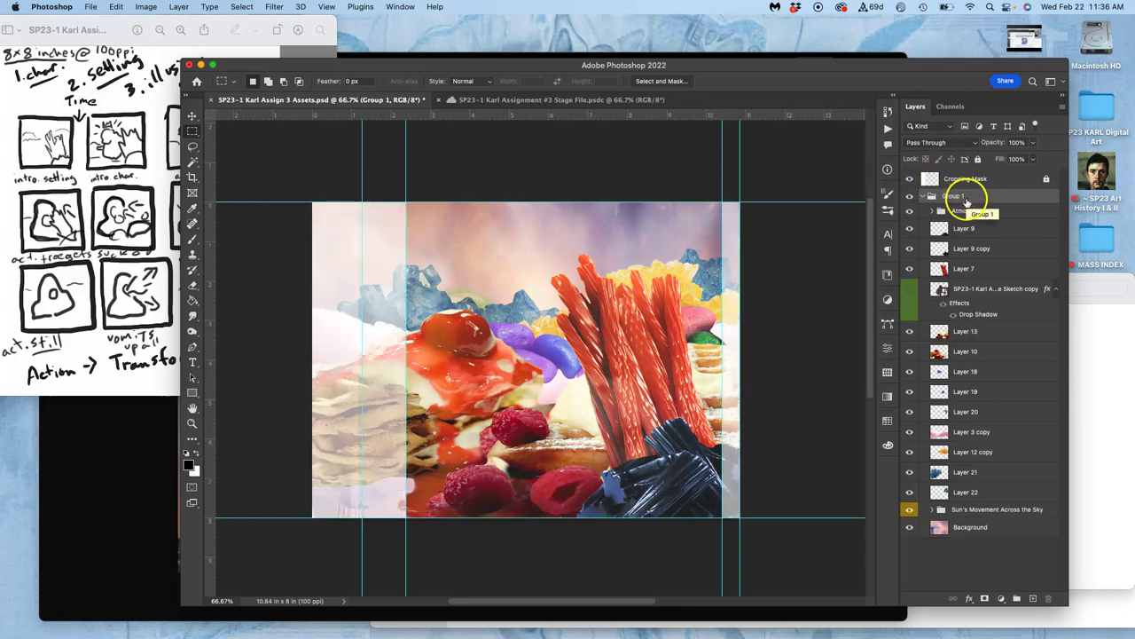
left_click(967, 201)
left_click(964, 213)
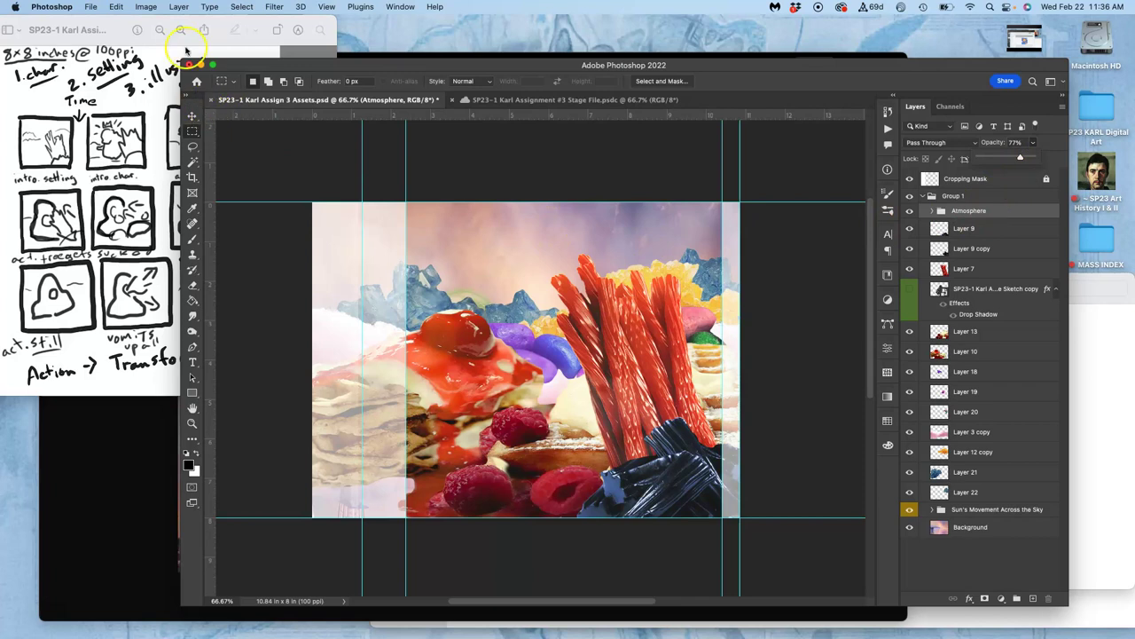
left_click(180, 7)
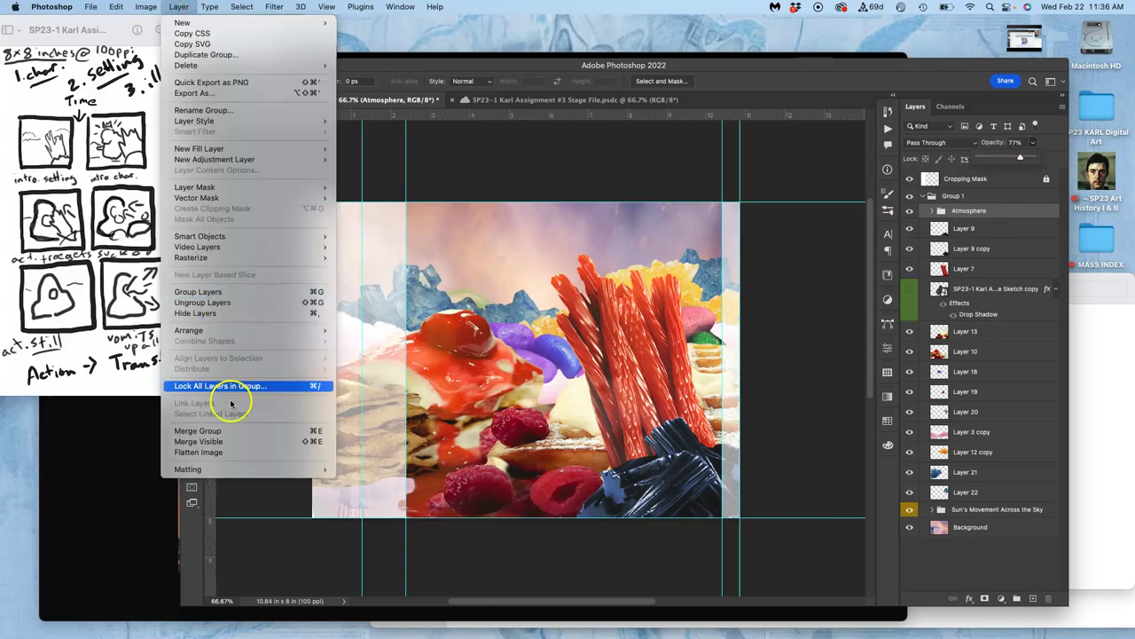
left_click(232, 441)
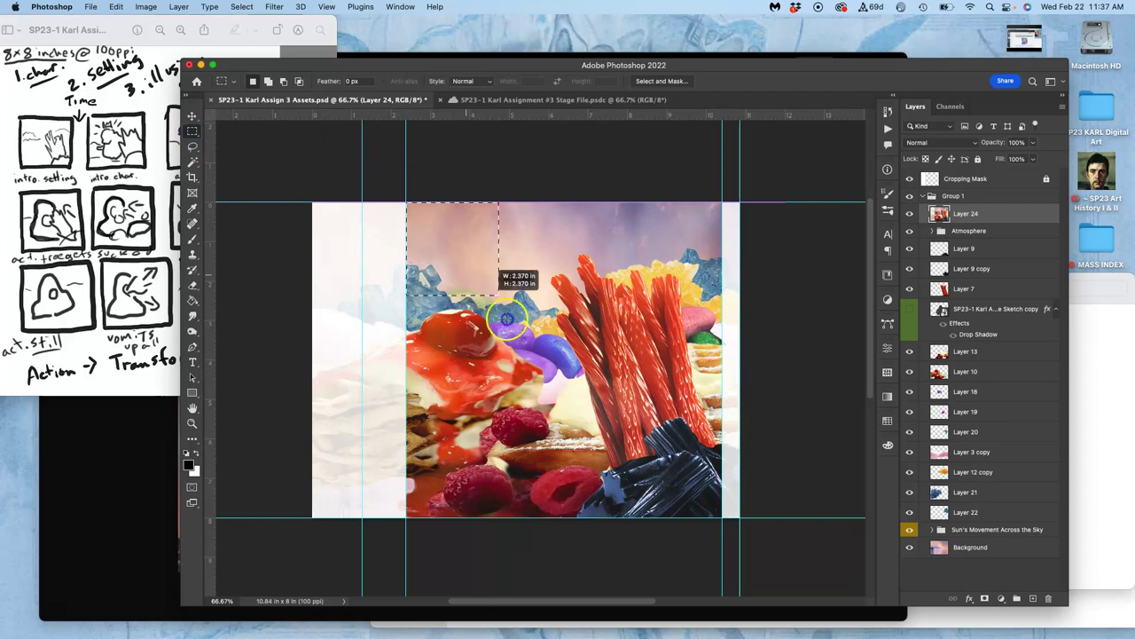
Marquee-select the square frame area of the updated landscape and copy it.
left_click_drag(506, 319, 744, 593)
scroll(697, 413, "up", 5)
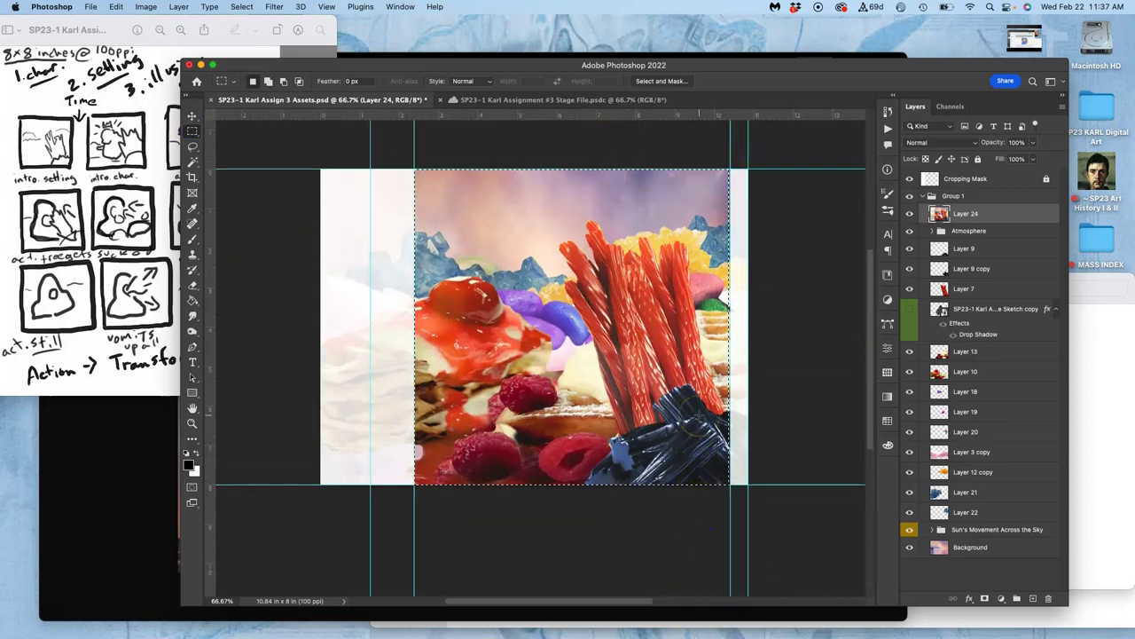
scroll(697, 416, "up", 2)
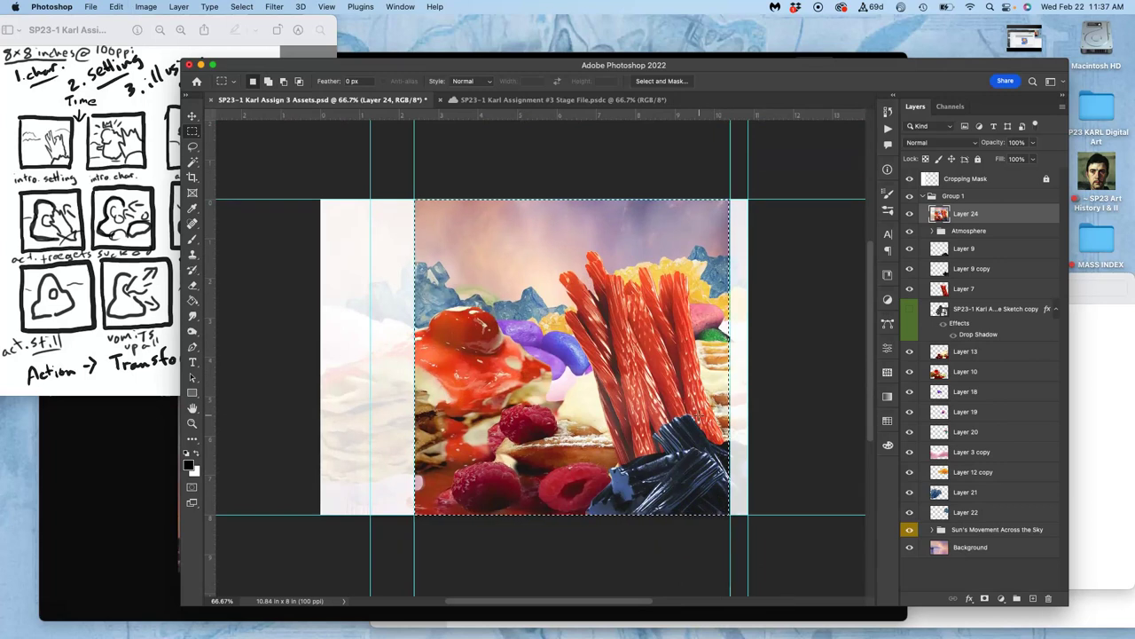
left_click(117, 7)
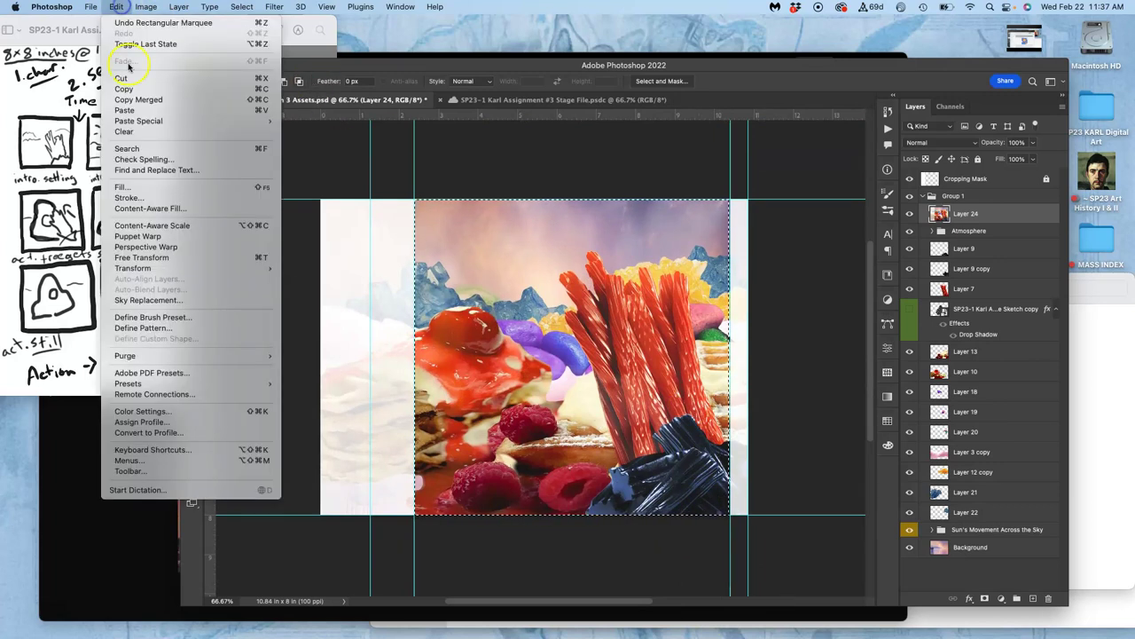
left_click(458, 149)
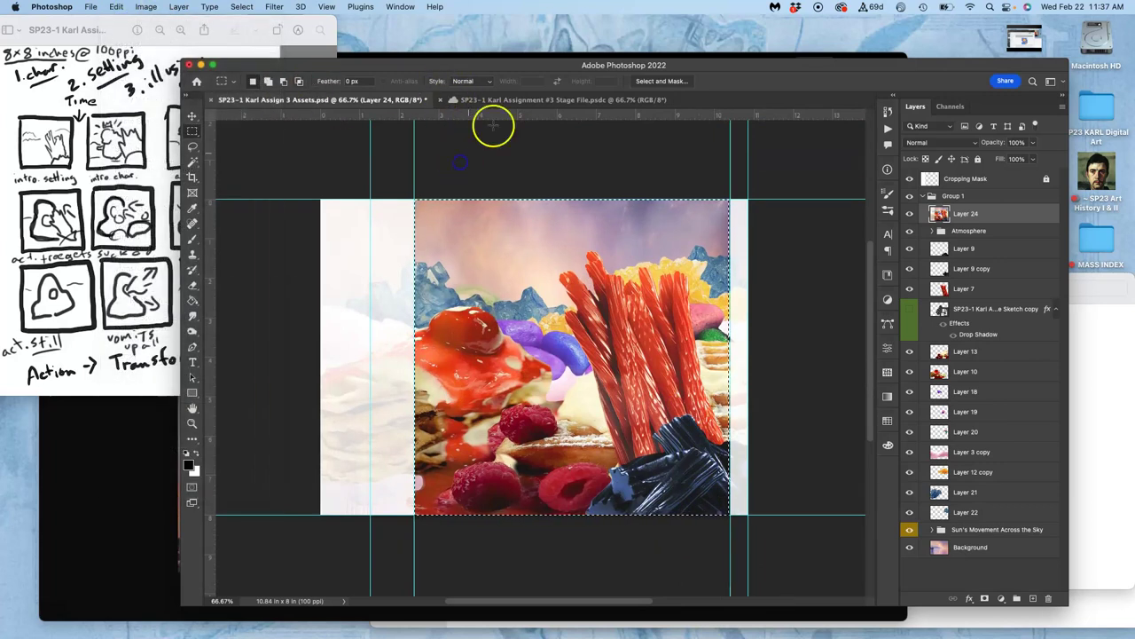
Paste it into the Stage File as Layer 2 and toggle its visibility to compare with Layer 1.
left_click(544, 100)
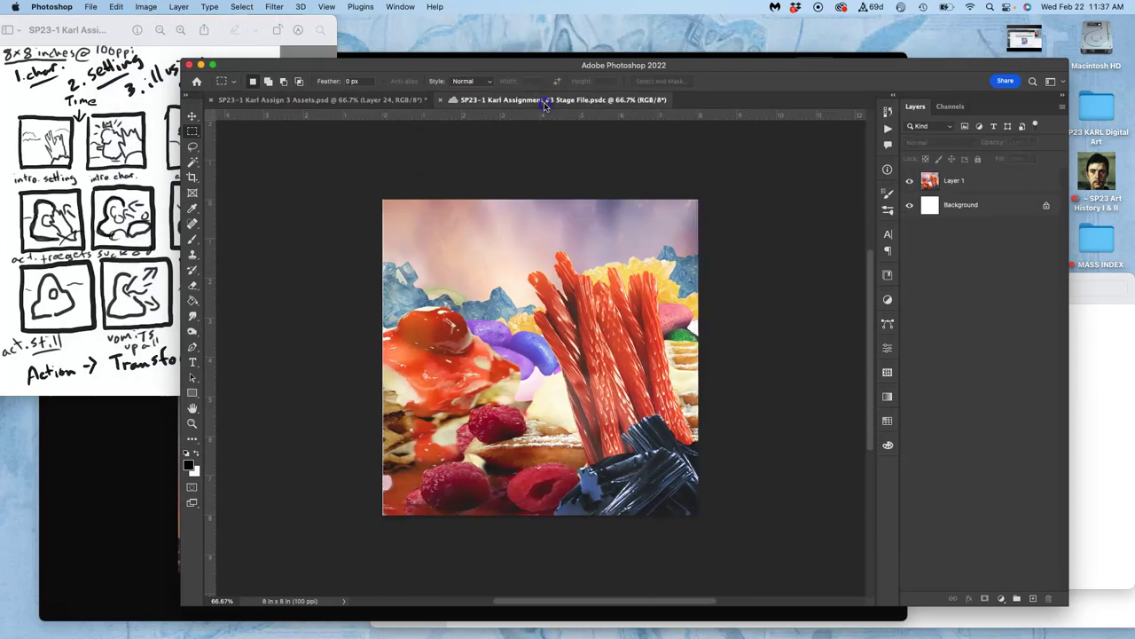
left_click(115, 7)
left_click(132, 110)
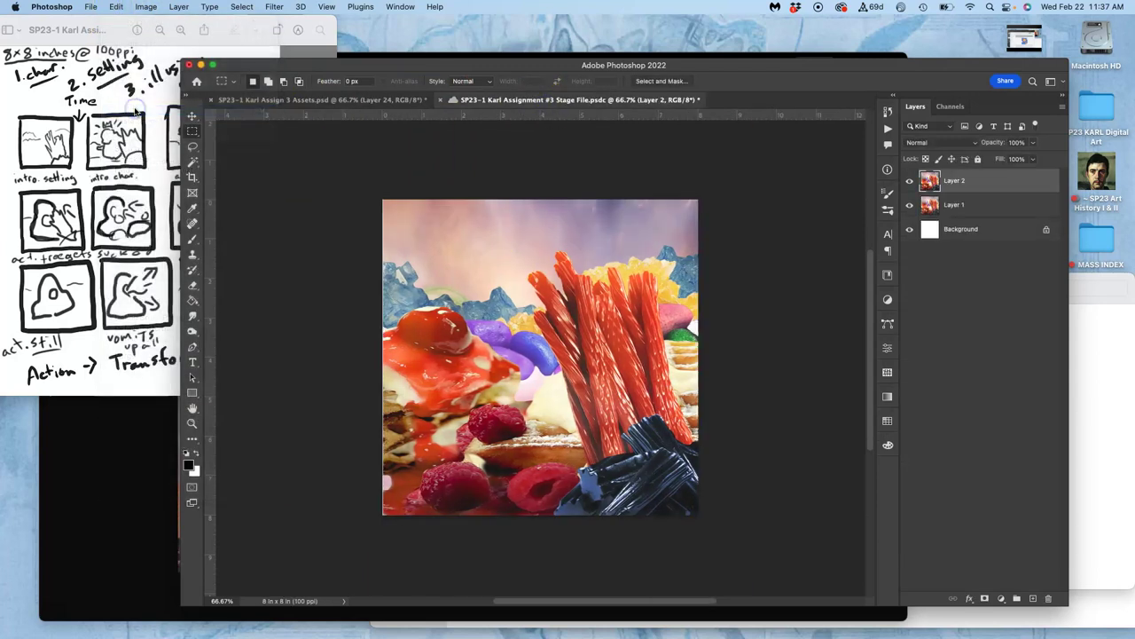
left_click(909, 182)
left_click(909, 182)
left_click(909, 182)
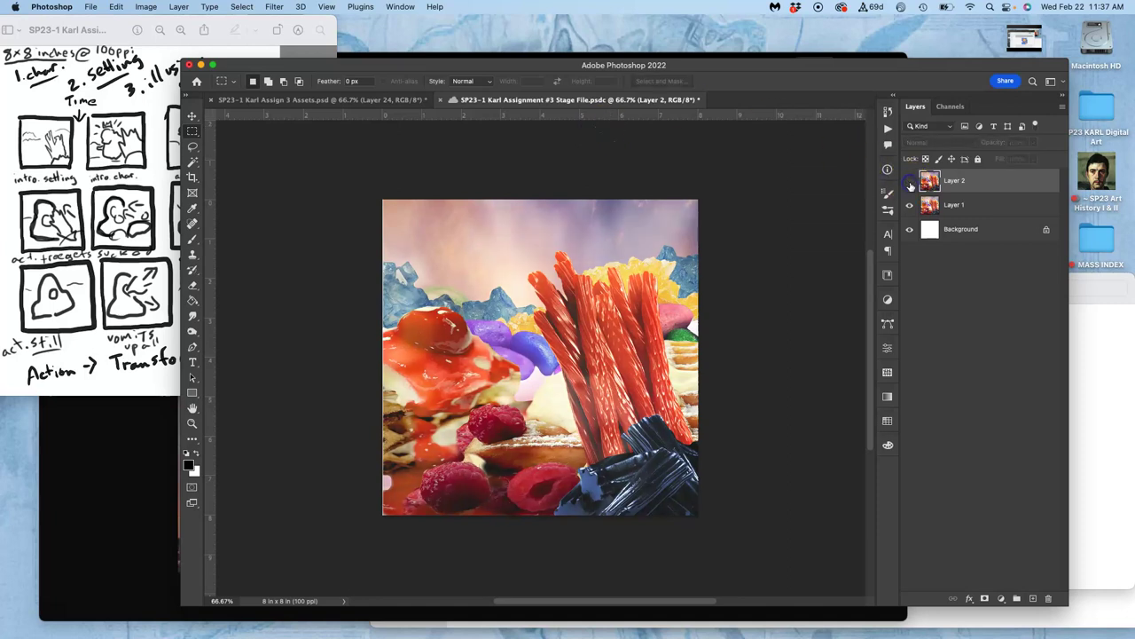
left_click(909, 182)
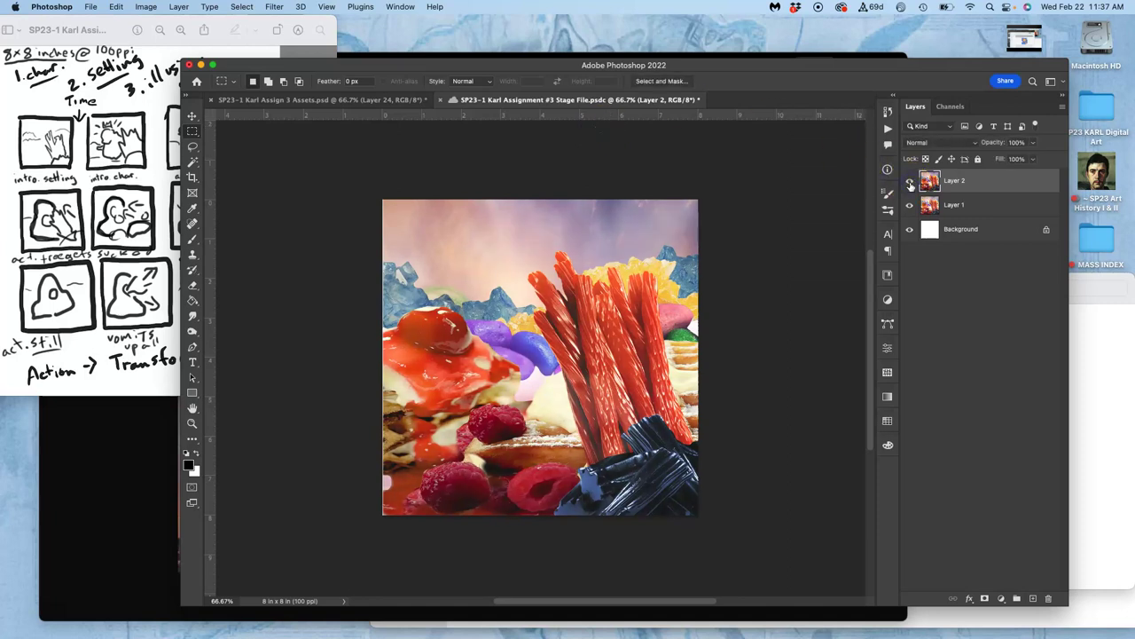
left_click(909, 183)
left_click(909, 182)
left_click(909, 183)
left_click(909, 182)
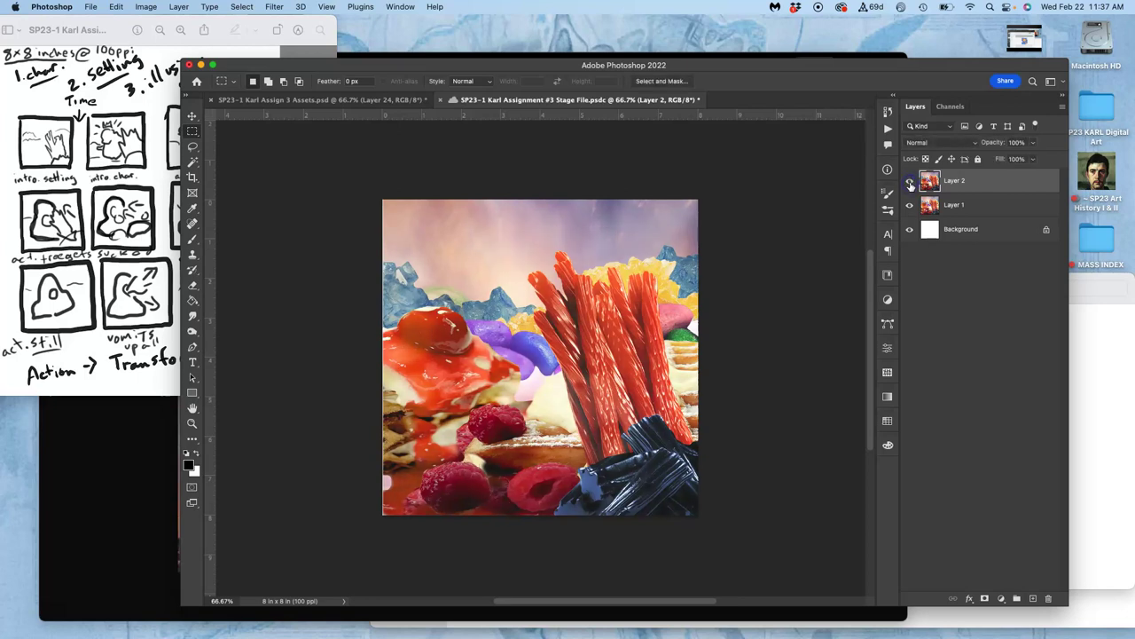
In Assets, delete Layer 24, adjust the Atmosphere opacity, and merge visible into a new Layer 24.
left_click(347, 101)
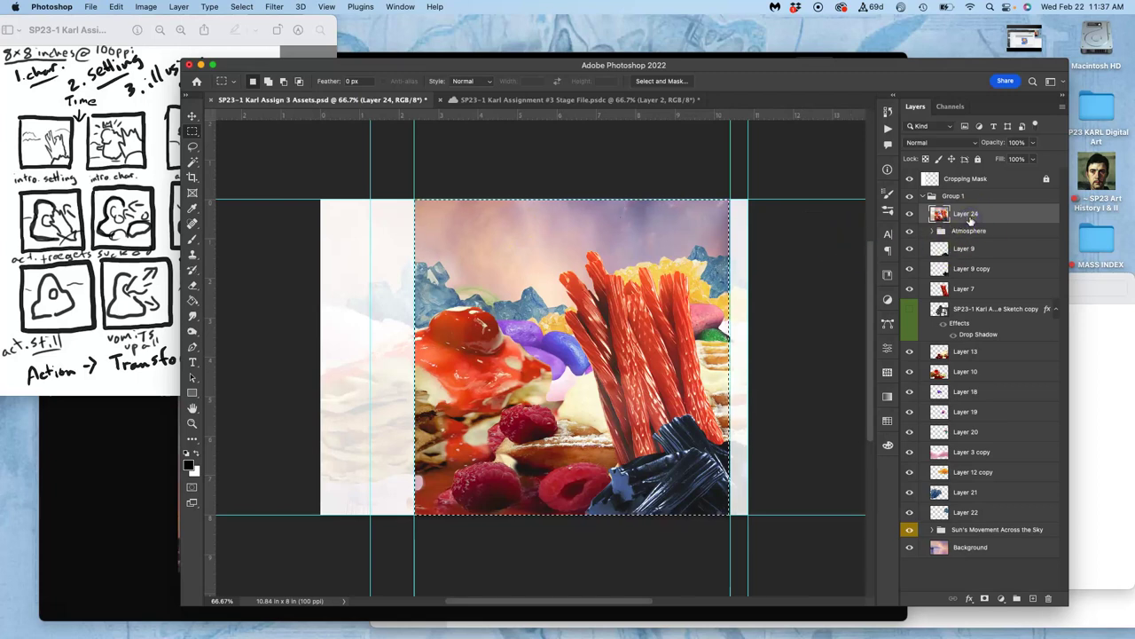
key("BackSpace")
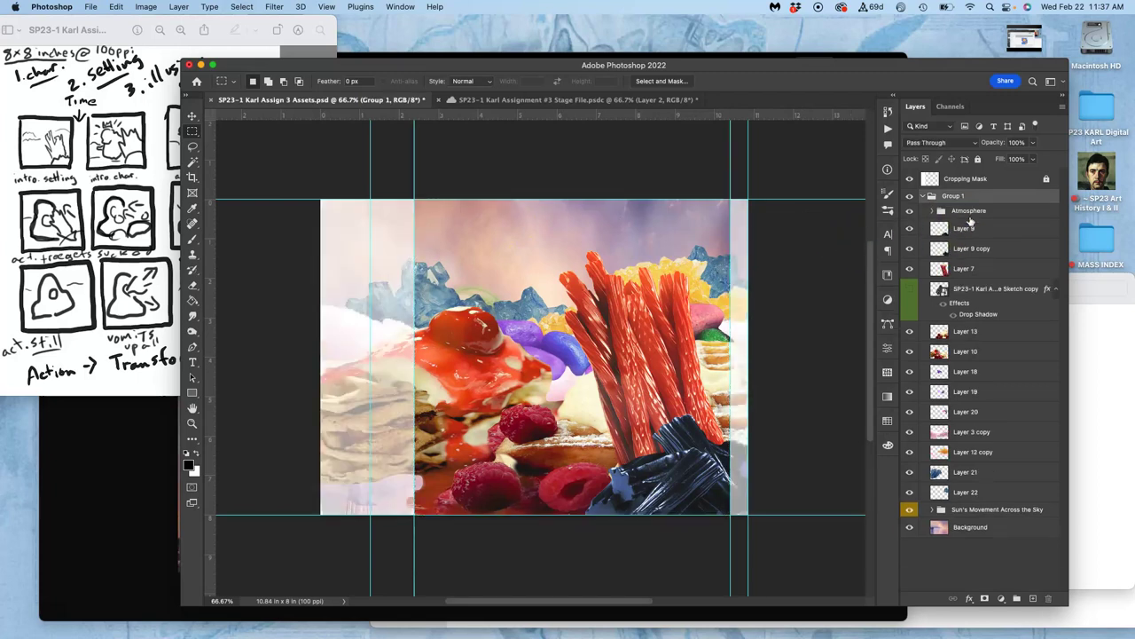
left_click(971, 214)
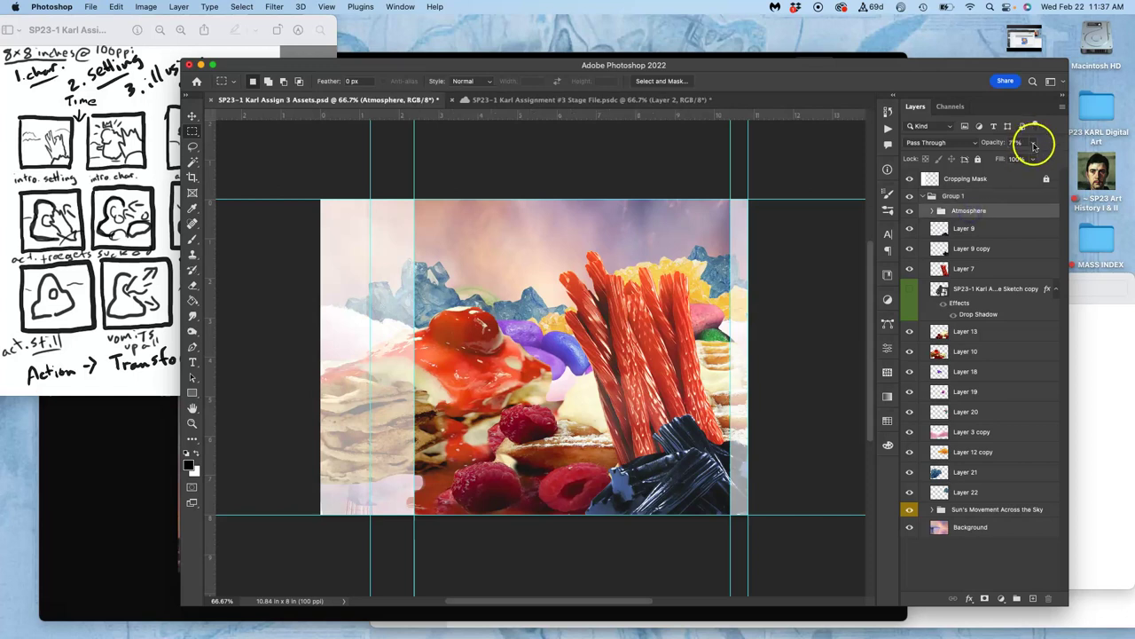
left_click(1034, 145)
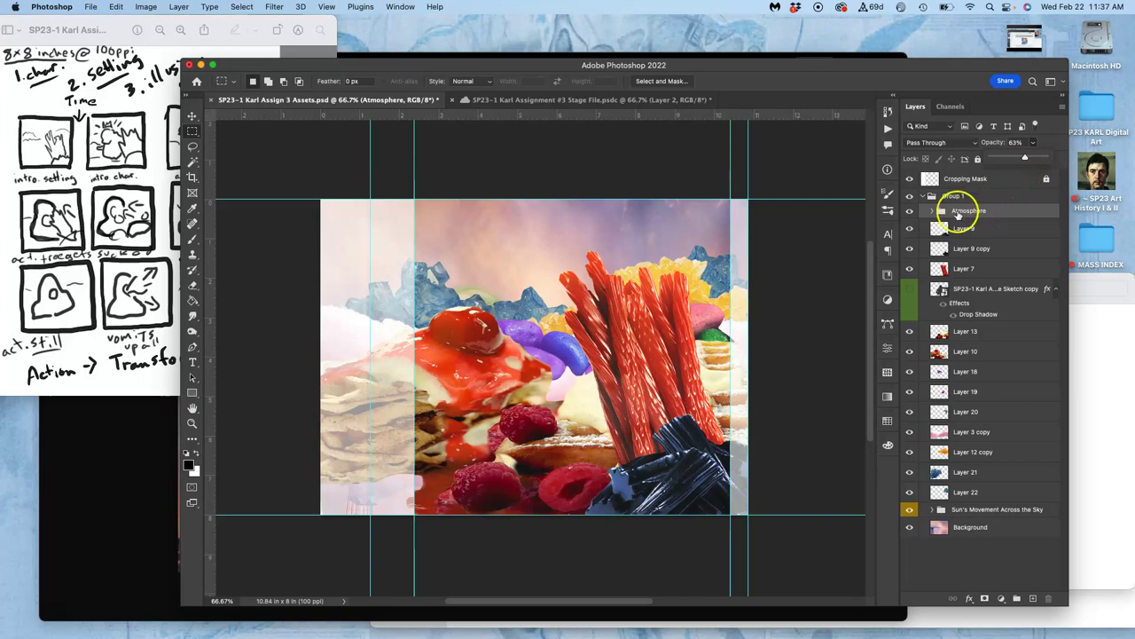
left_click(178, 7)
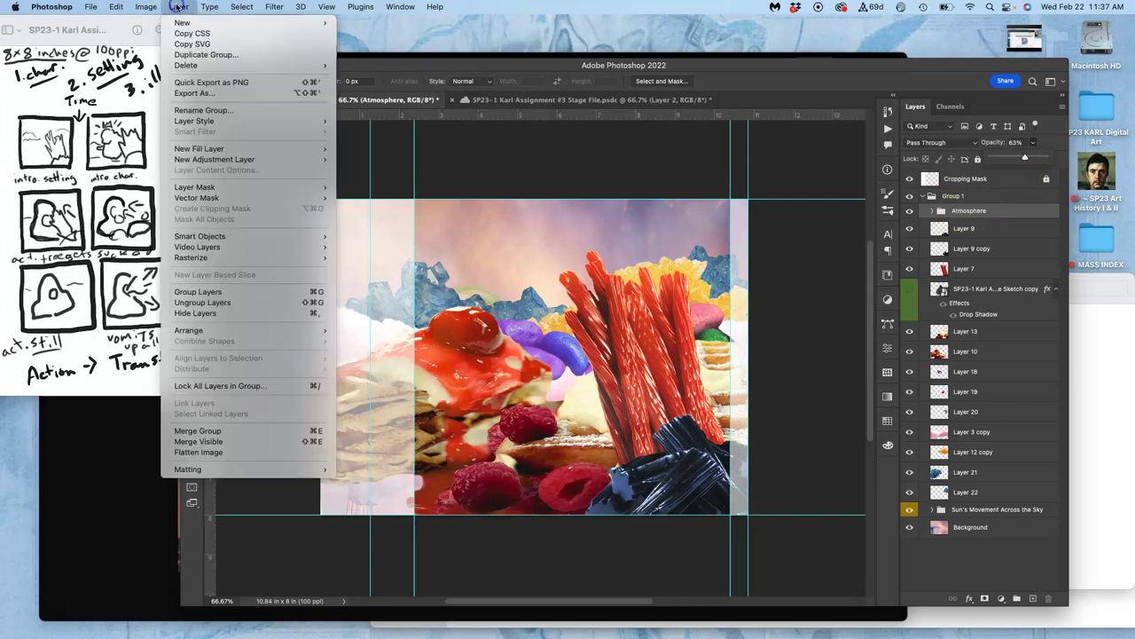
left_click(207, 442)
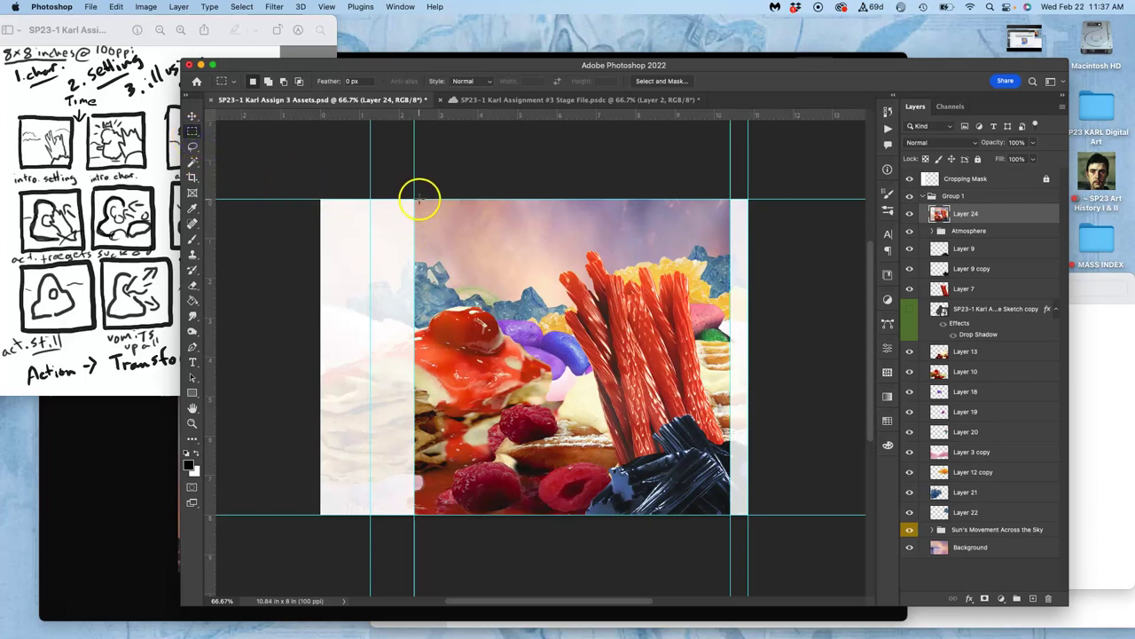
Copy the square frame area and paste it into the stage file as Layer 3.
left_click_drag(414, 193, 733, 603)
scroll(497, 399, "up", 10)
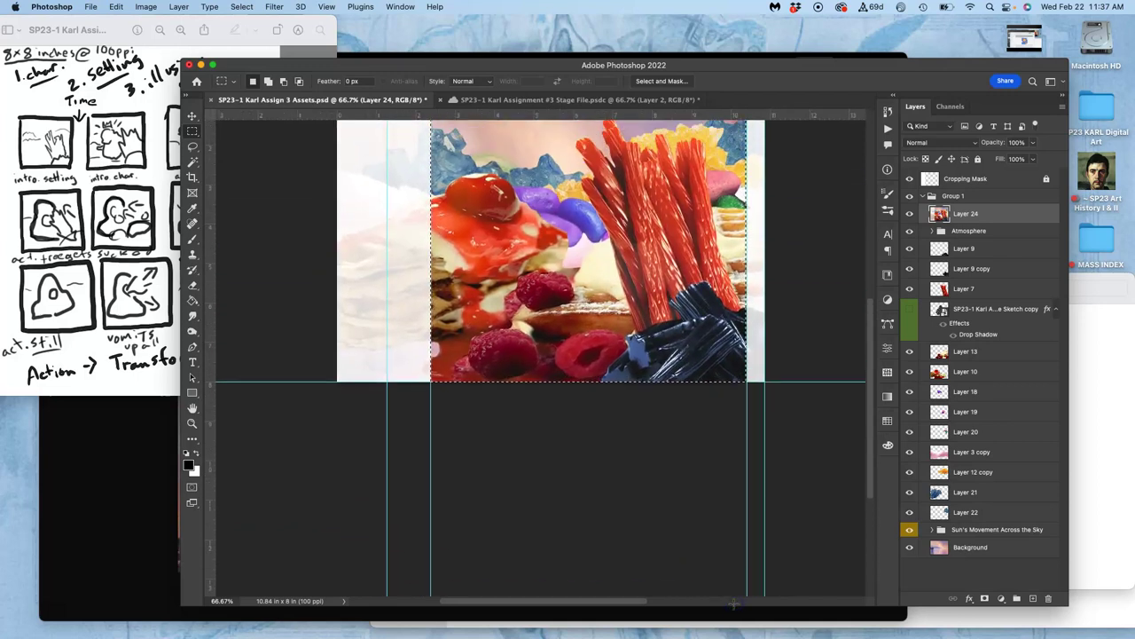
left_click(117, 6)
left_click(127, 89)
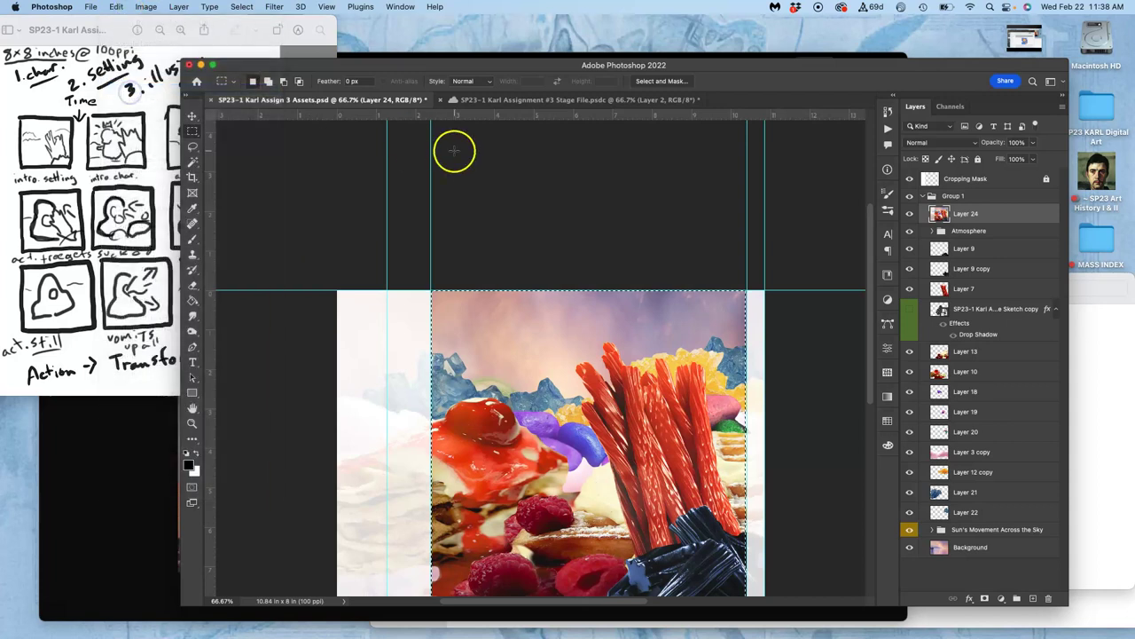
left_click(528, 100)
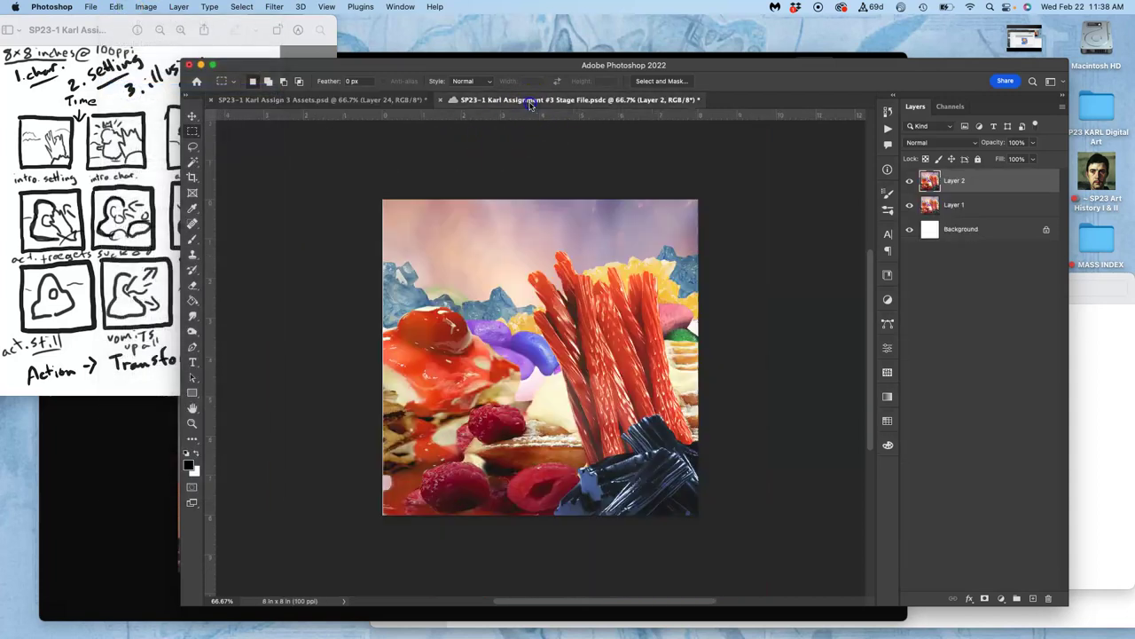
left_click(116, 6)
left_click(124, 112)
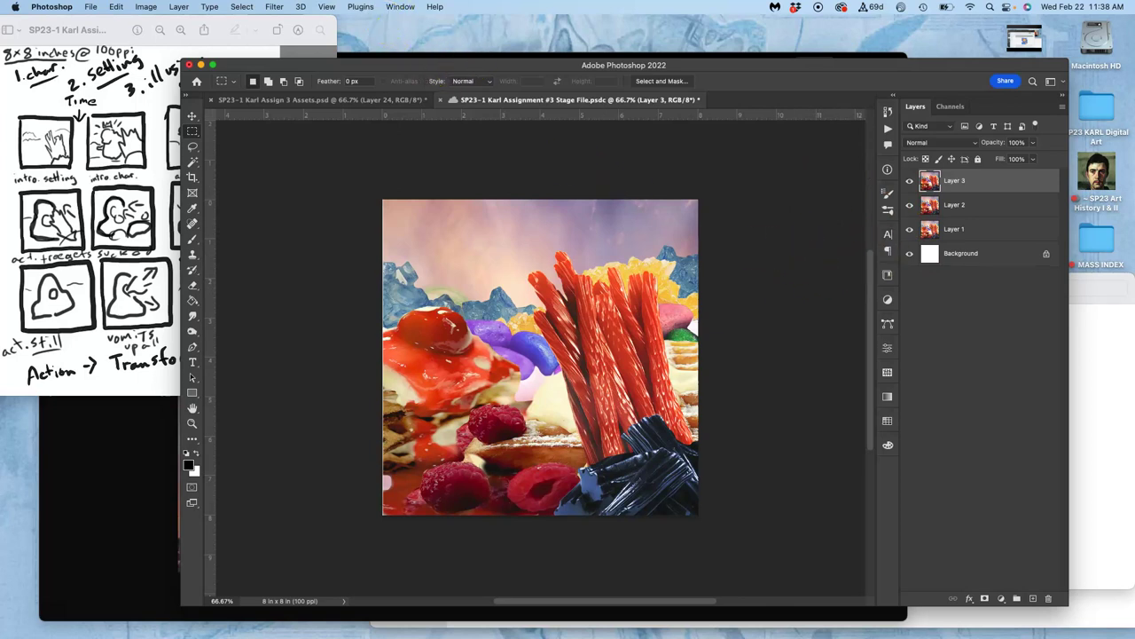
Show Window > Timeline and create a Frame Animation instead of a video timeline.
left_click(400, 6)
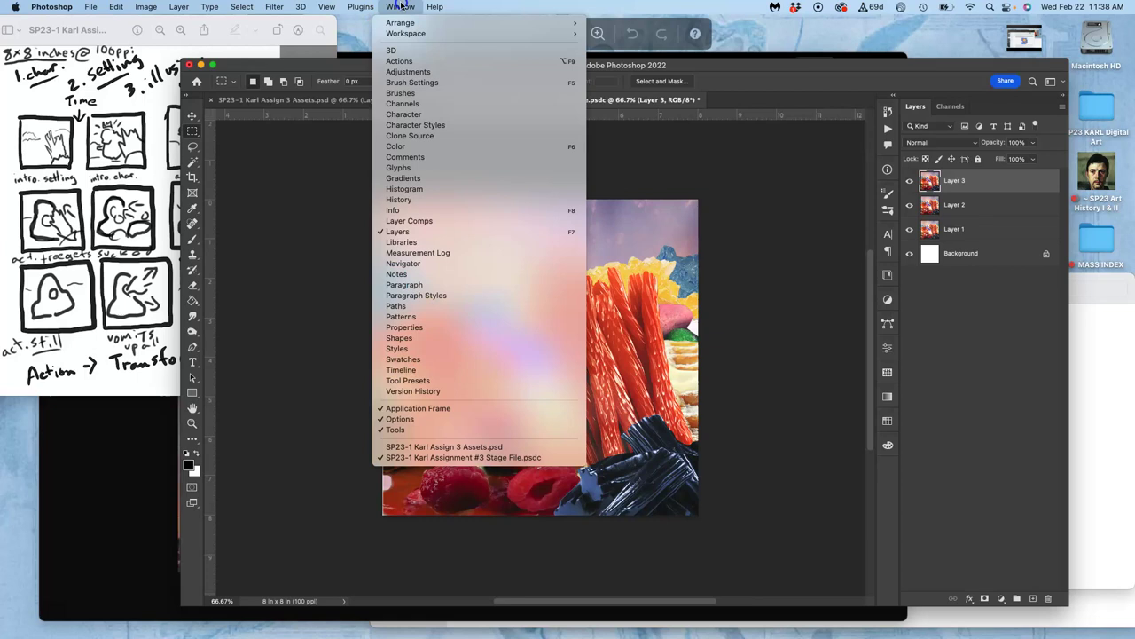
left_click(407, 370)
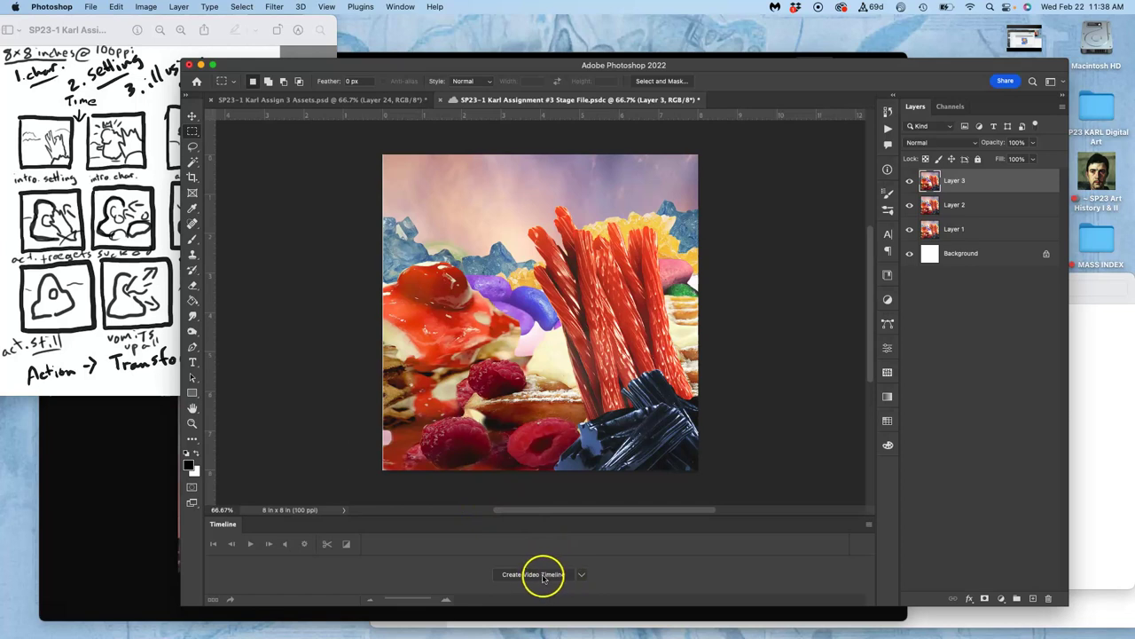
left_click(583, 575)
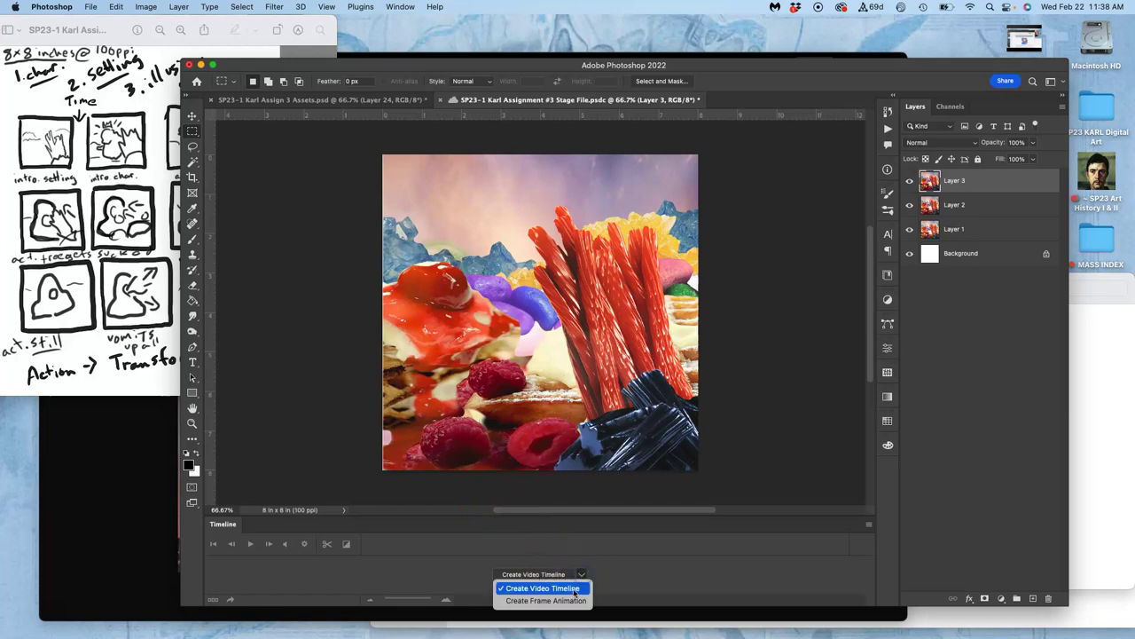
left_click(568, 601)
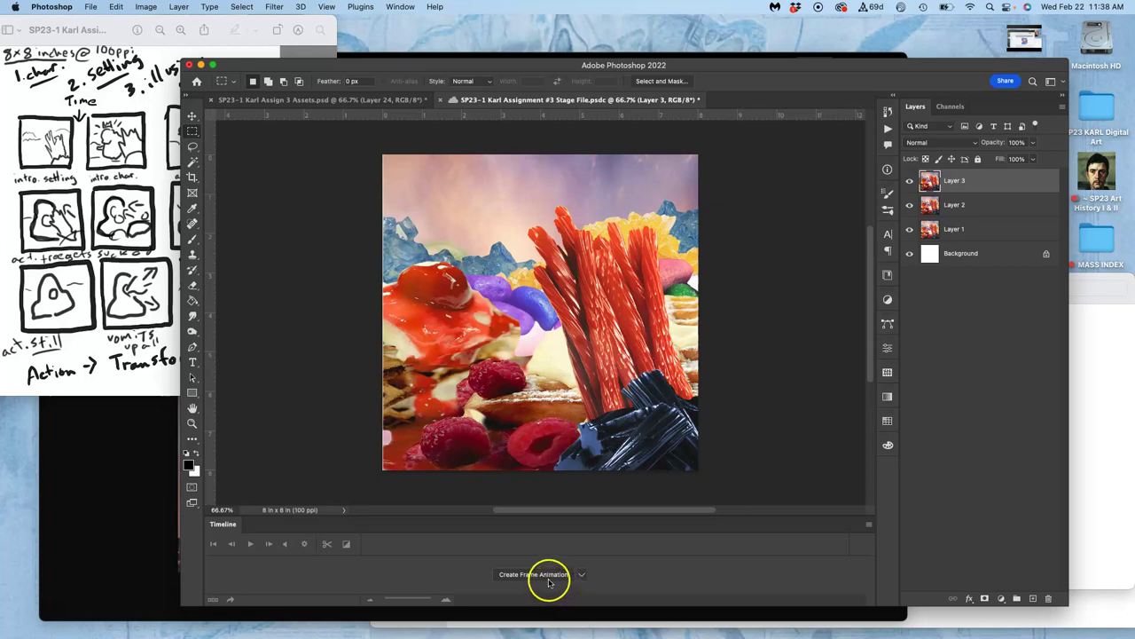
left_click(549, 574)
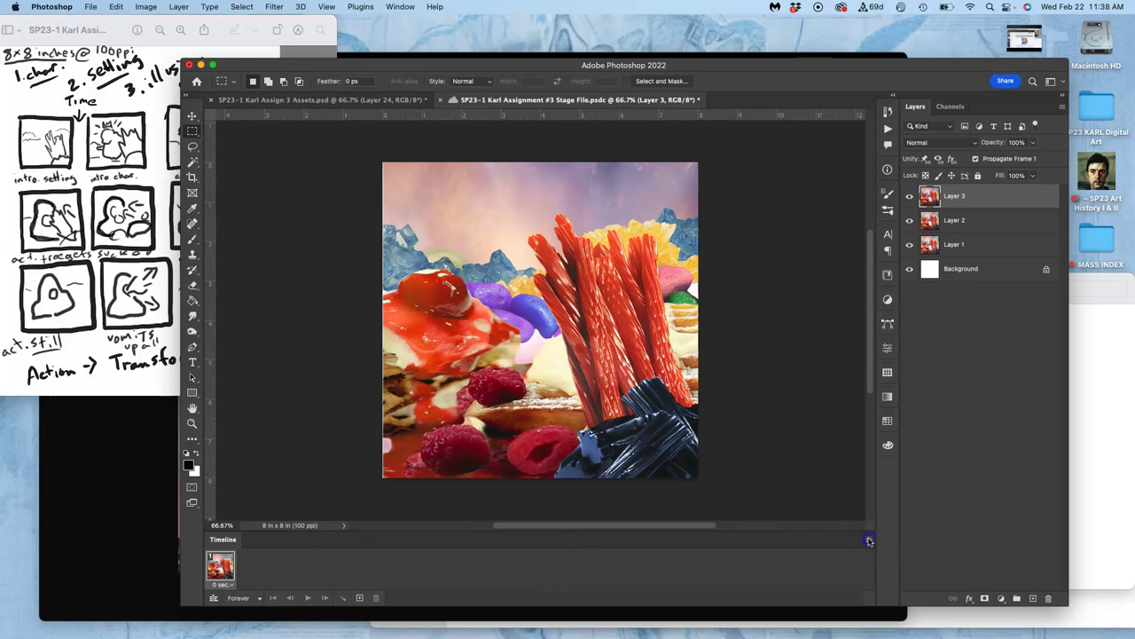
Make Frames From Layers and preview frames 2, 3 and 4.
left_click(869, 540)
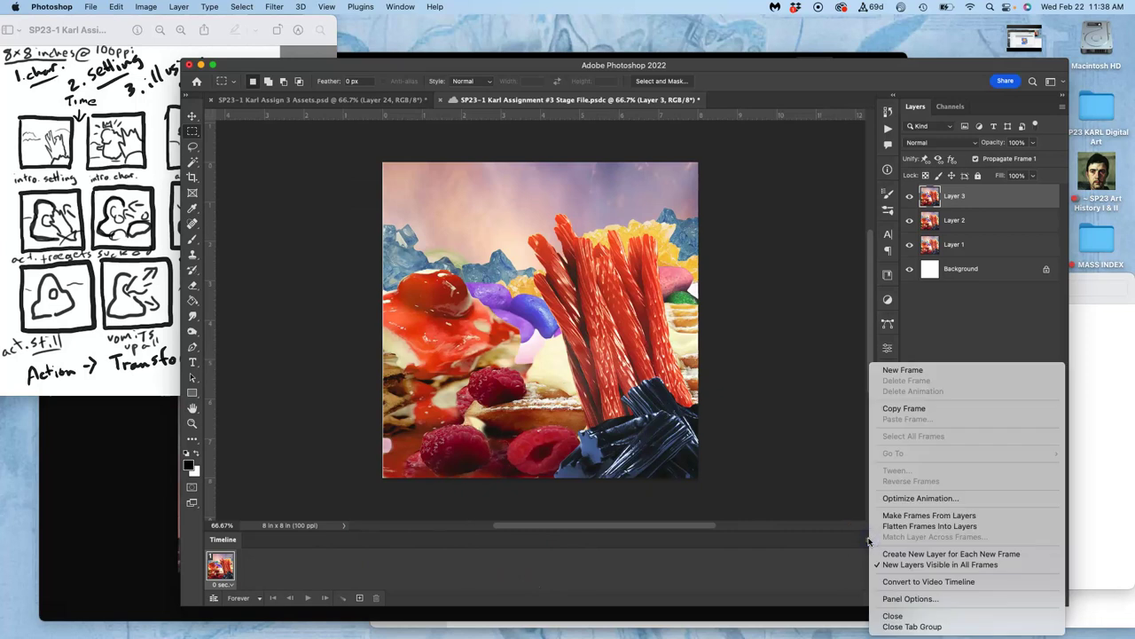
left_click(909, 517)
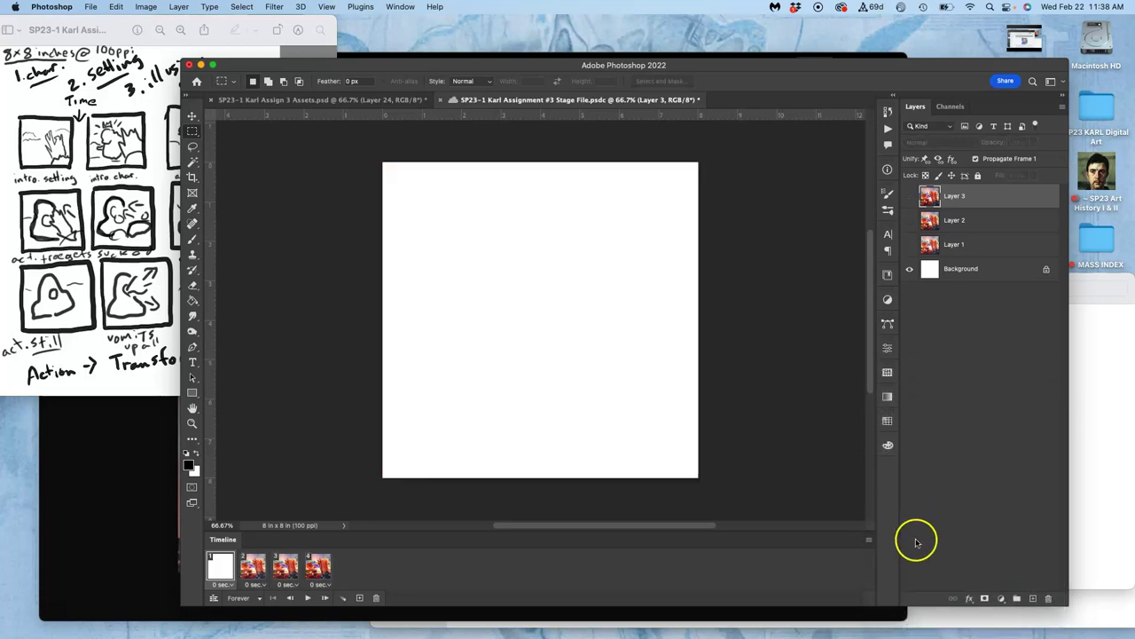
left_click(253, 565)
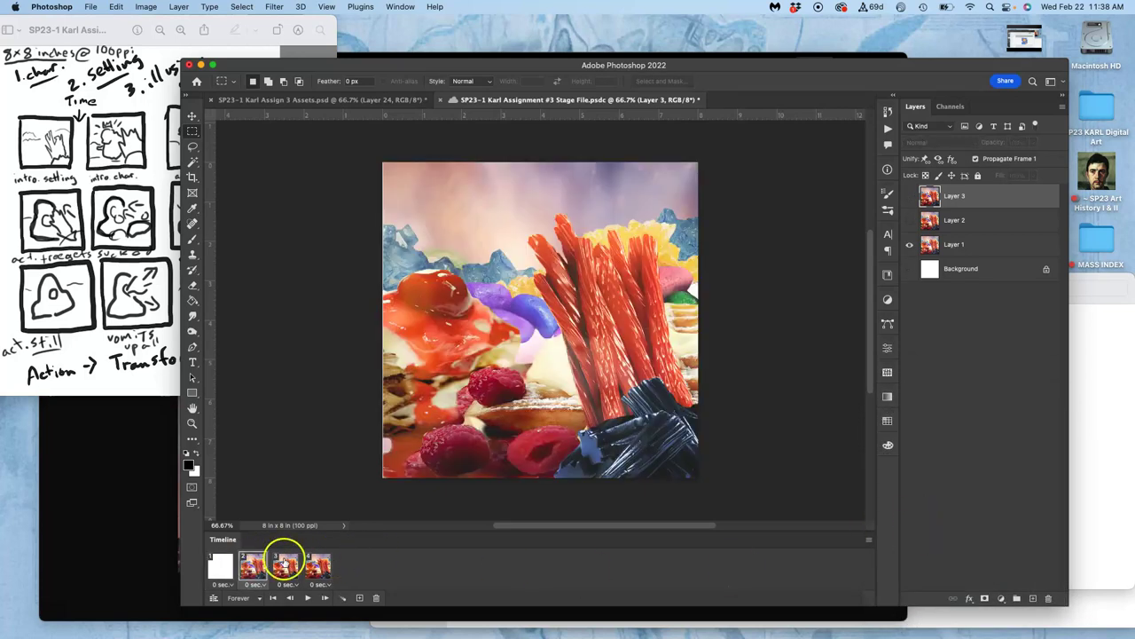
left_click(283, 563)
left_click(316, 565)
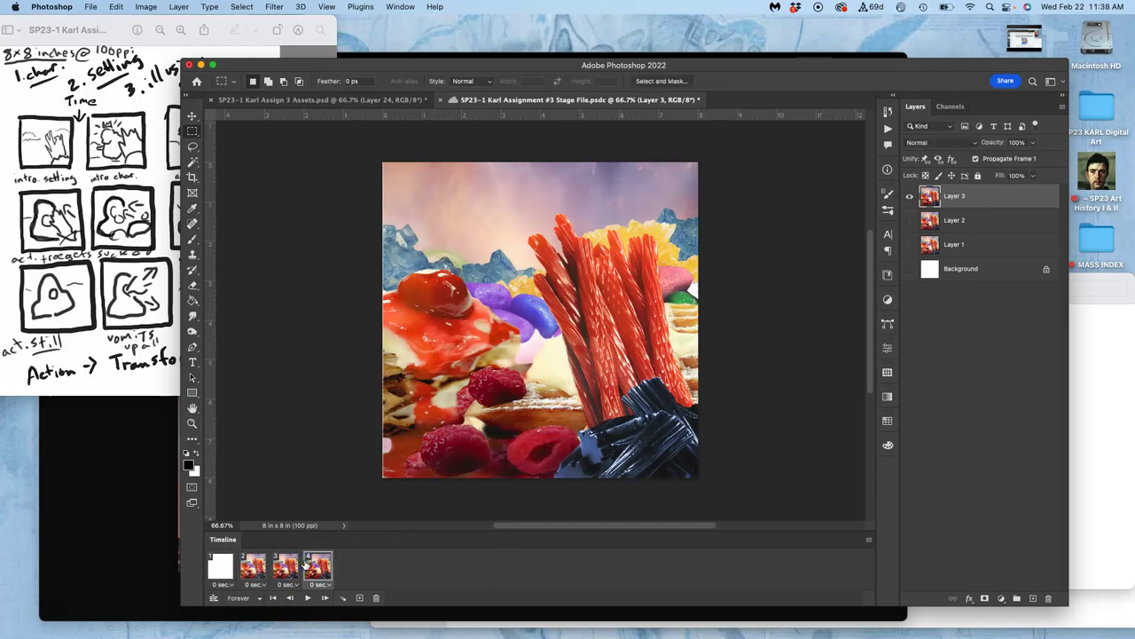
Remove the blank white frame 1, undoing an accidental deletion of Layer 3.
left_click(224, 565)
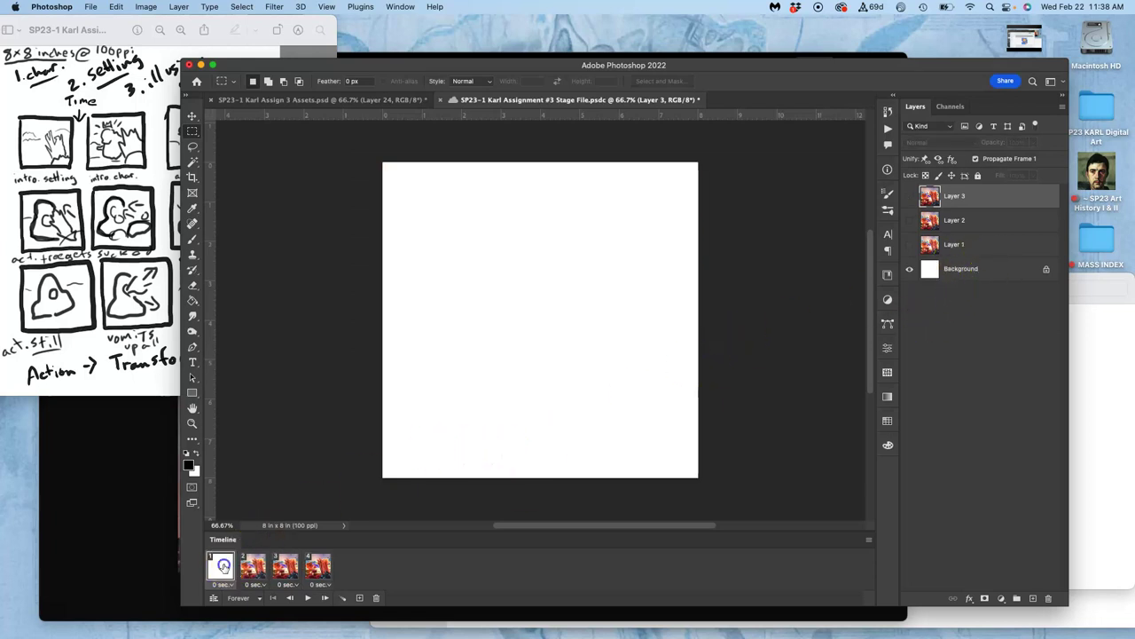
mouse_move(224, 565)
left_mouse_down()
mouse_move(362, 565)
mouse_move(239, 566)
left_mouse_up()
key("Delete")
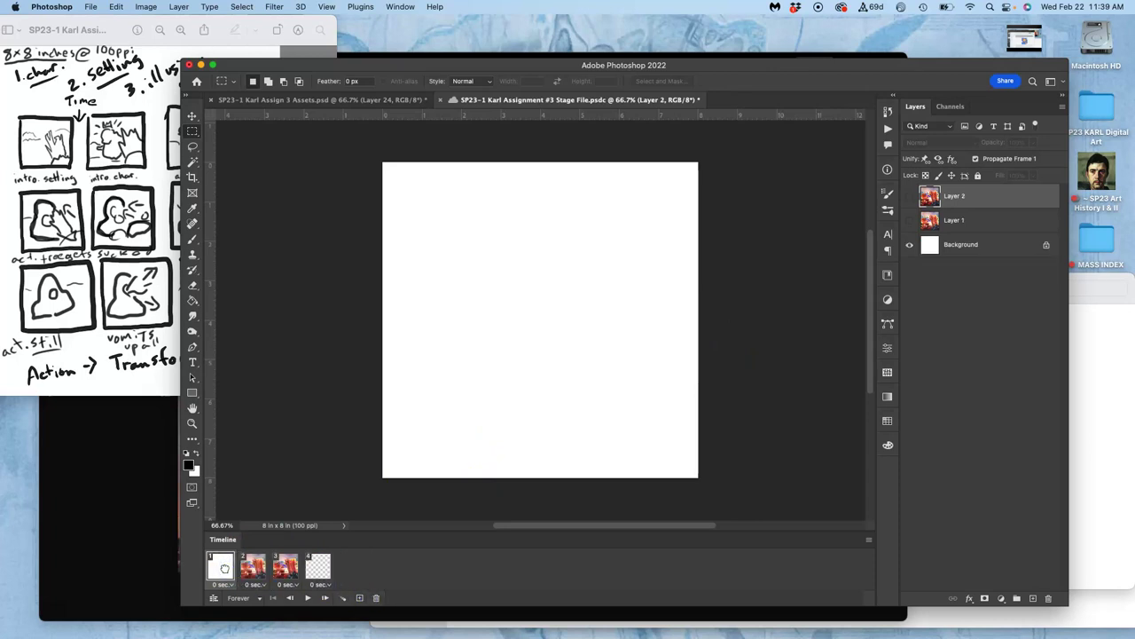
key("super+z")
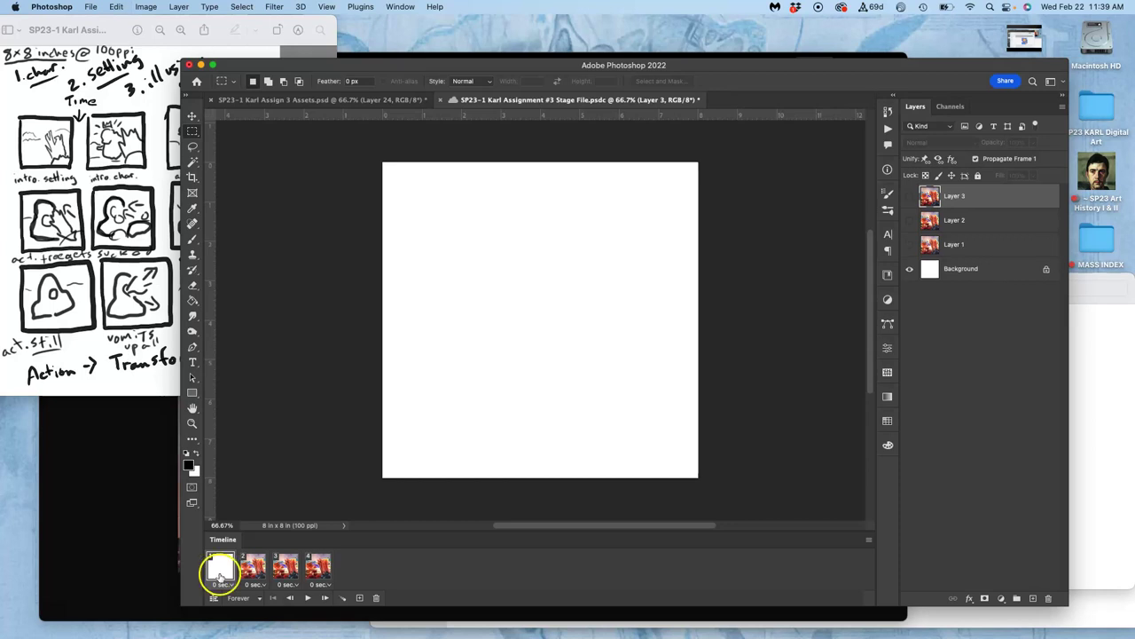
left_click_drag(215, 571, 376, 599)
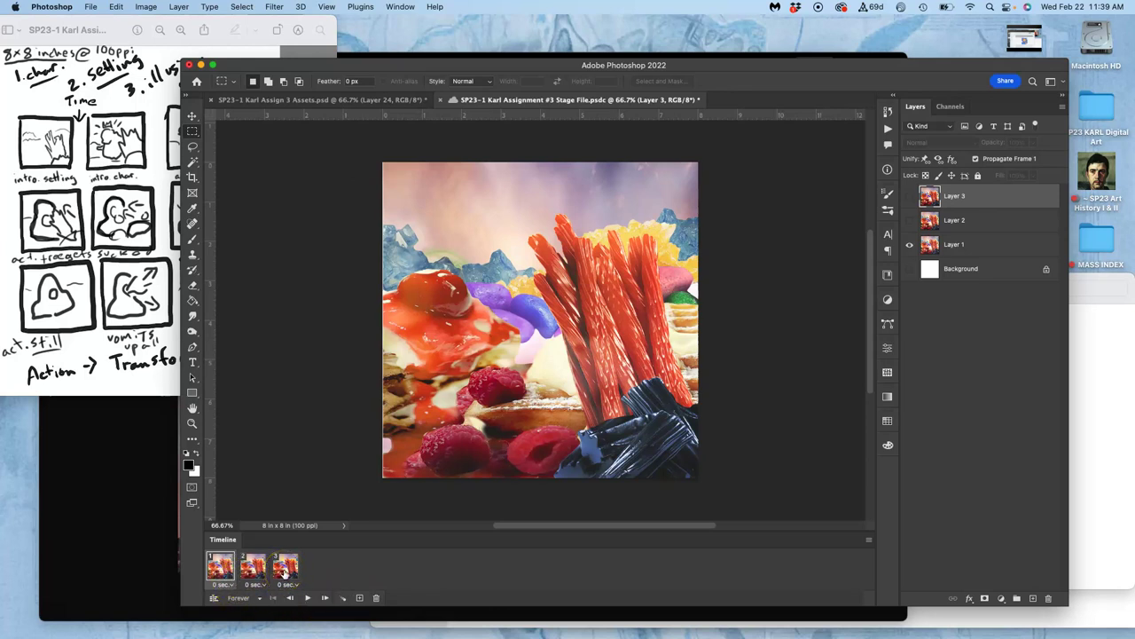
Preview the animation, then give all three frames a custom 0.3-second delay.
left_click(307, 597)
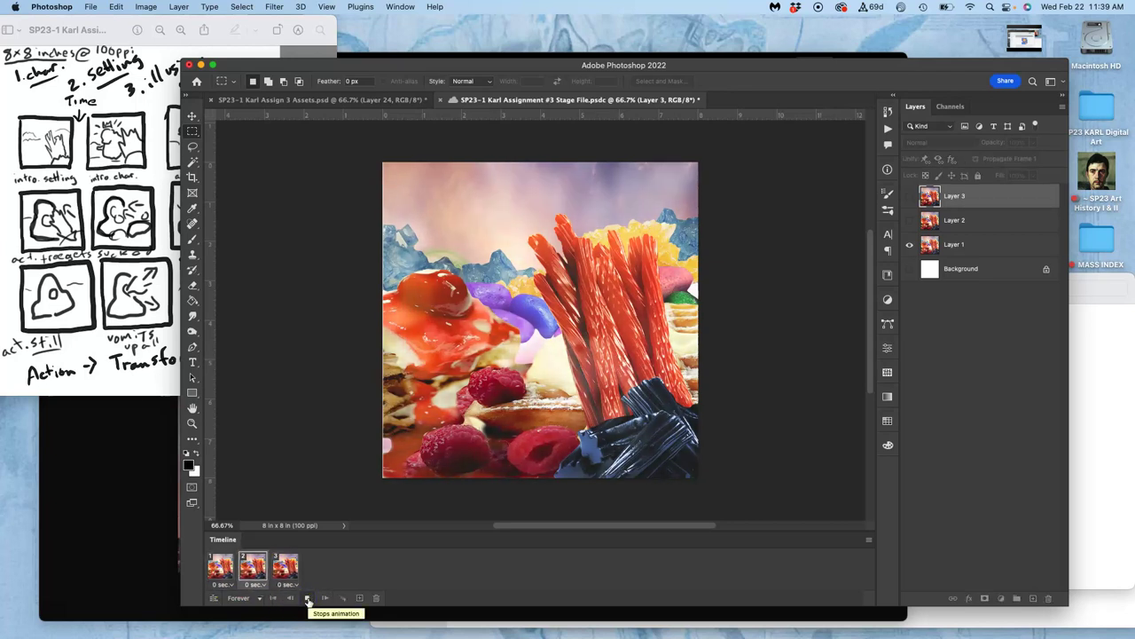
left_click(307, 598)
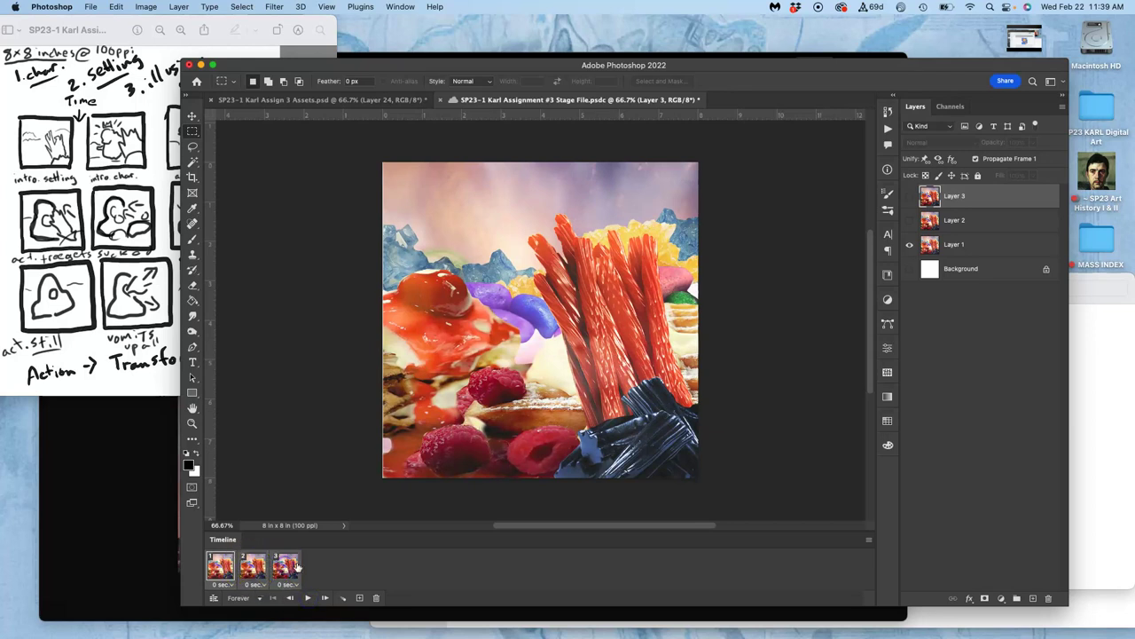
left_click(292, 586)
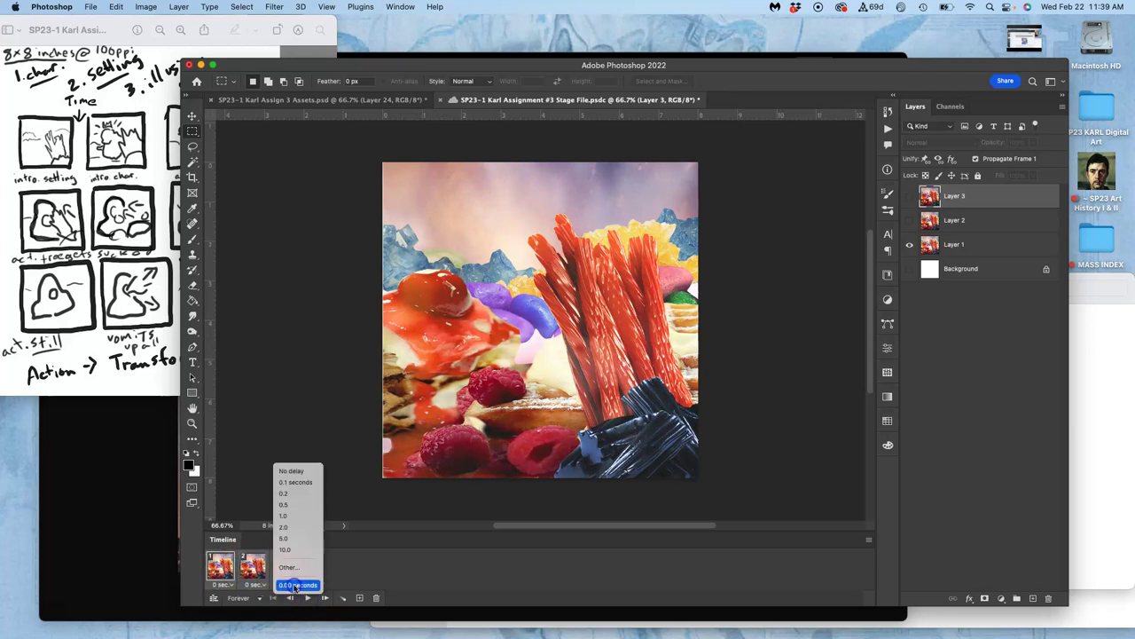
left_click(293, 568)
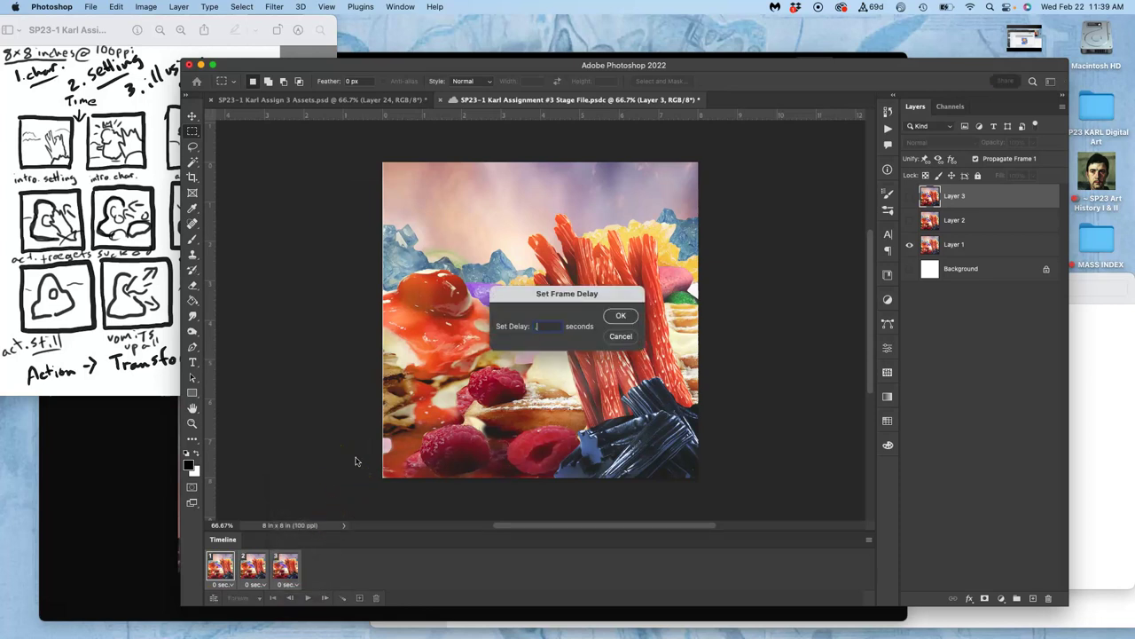
left_click(621, 317)
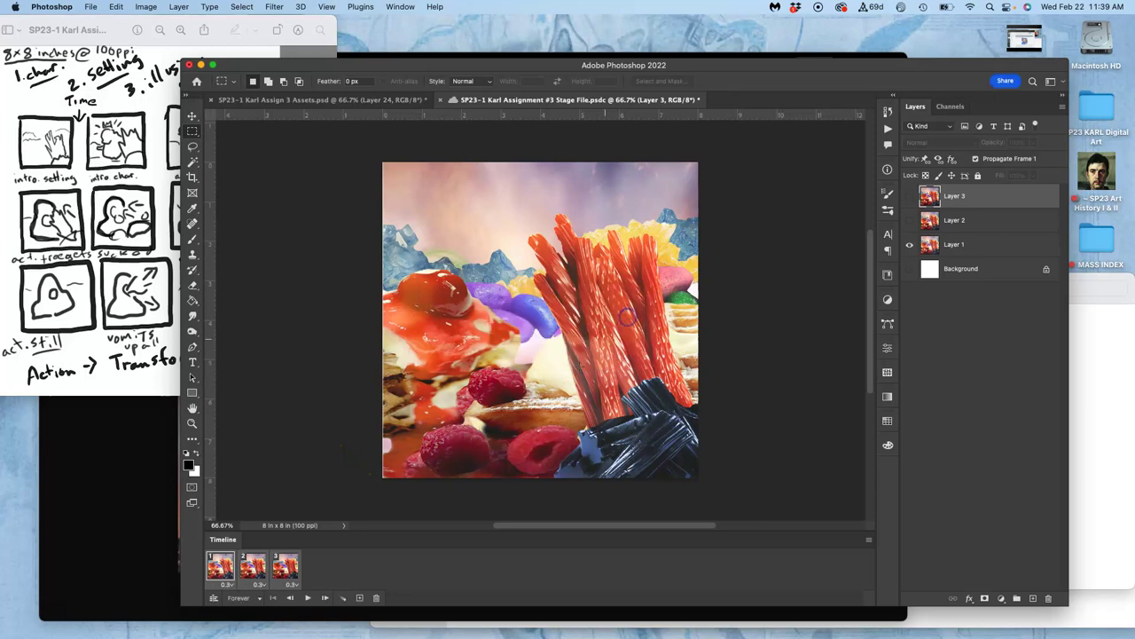
Play the loop with the new 0.3-second timing, then stop it.
left_click(306, 597)
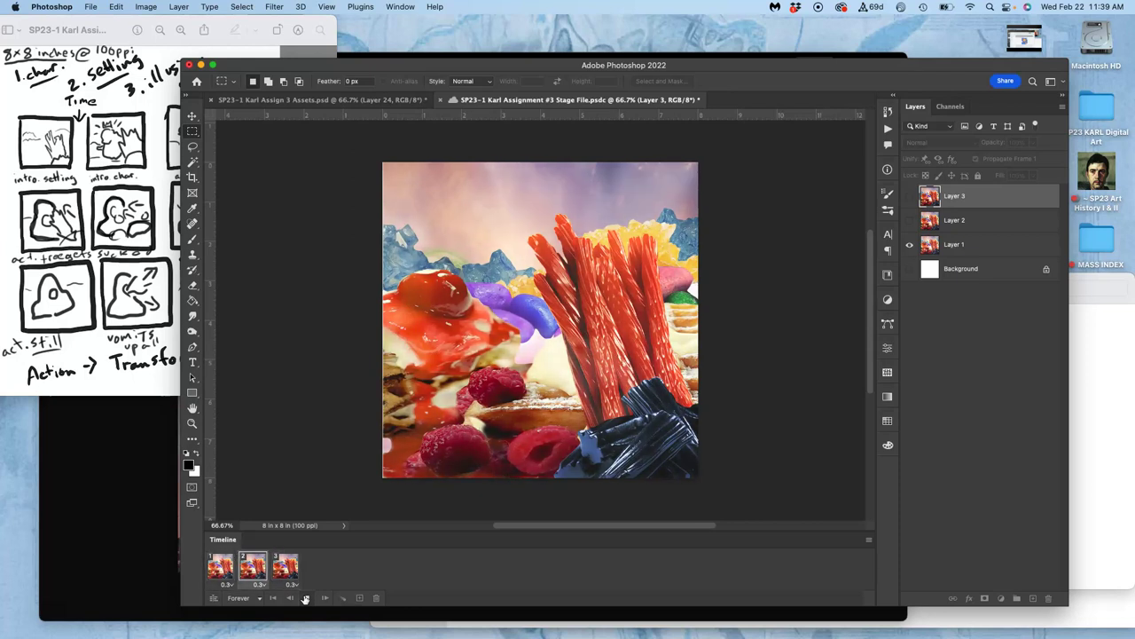
left_click(305, 598)
left_click(448, 458)
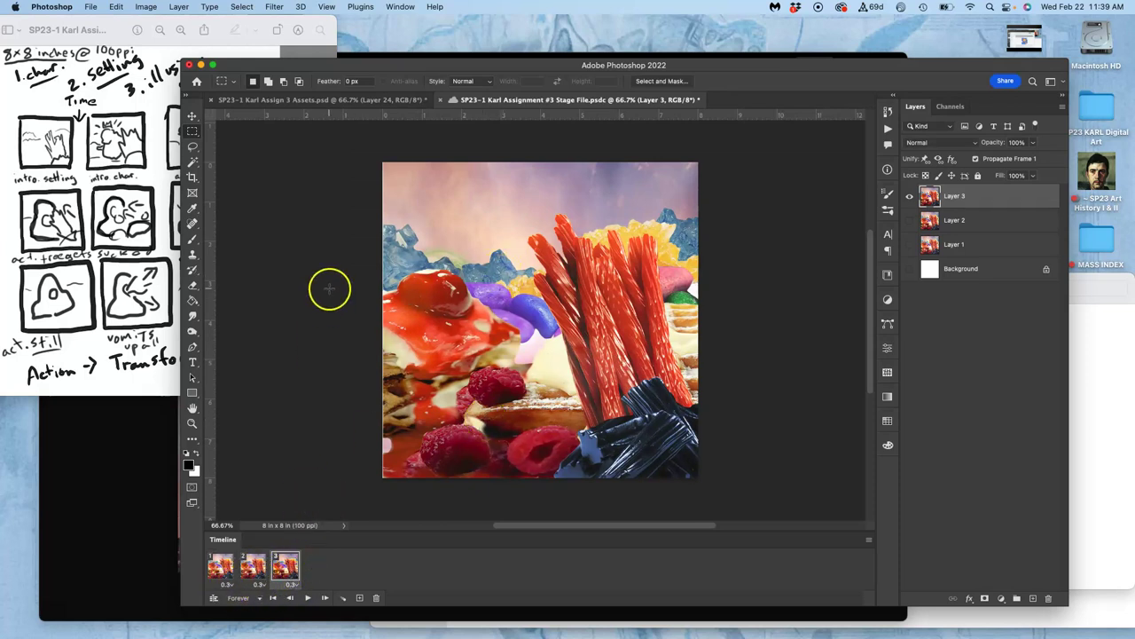
In the Assets document, turn on the creature Sketch copy layer and select it.
left_click(358, 101)
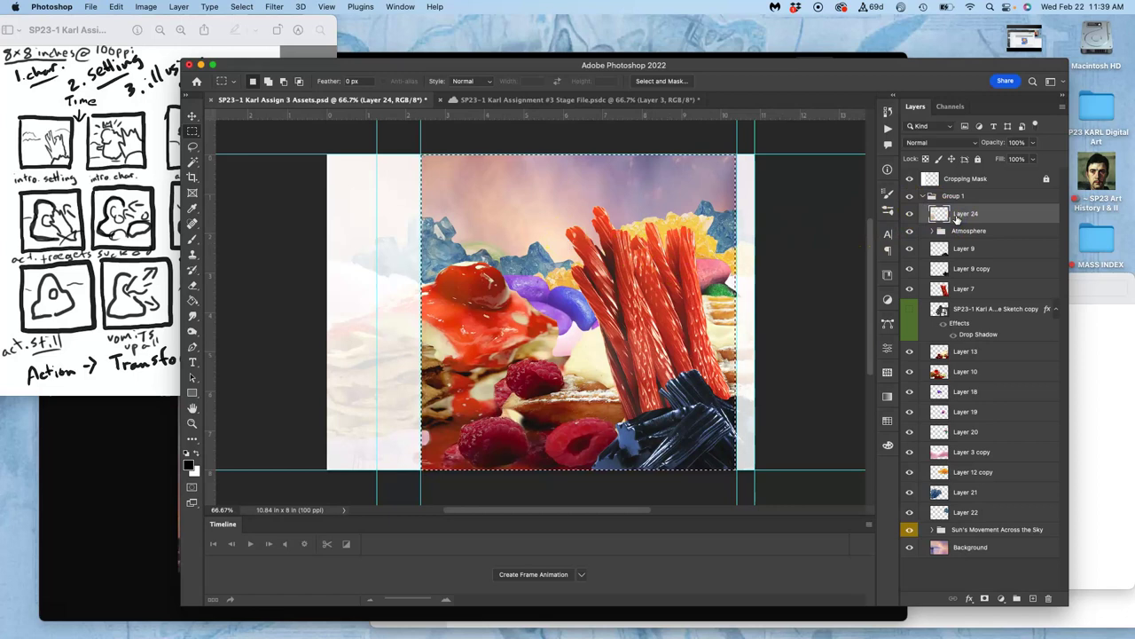
left_click(992, 217)
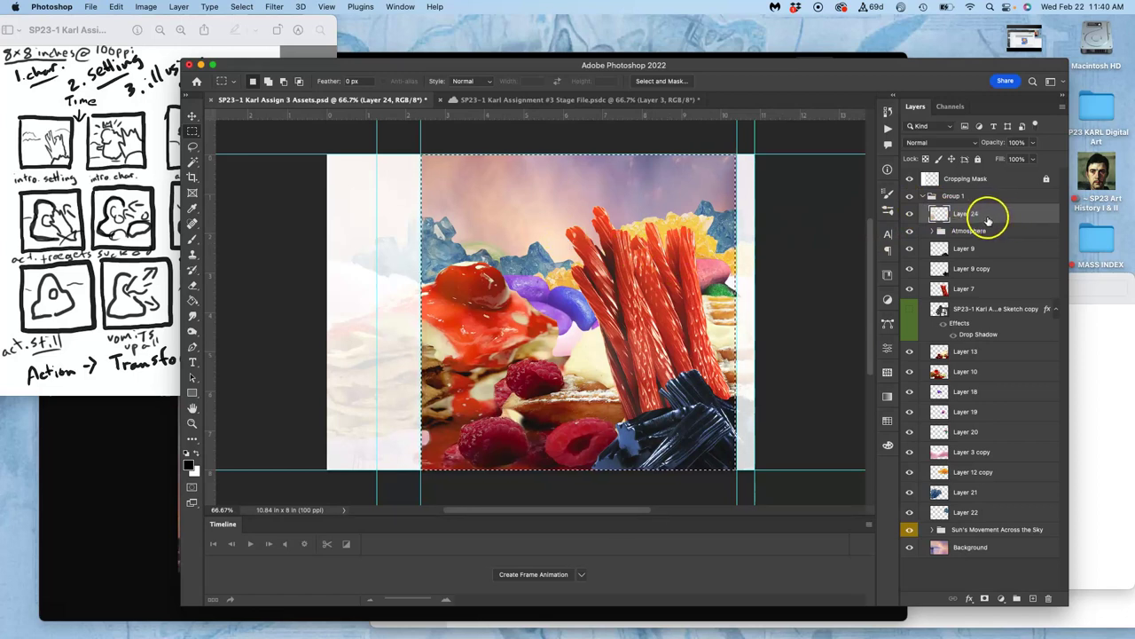
left_click(910, 310)
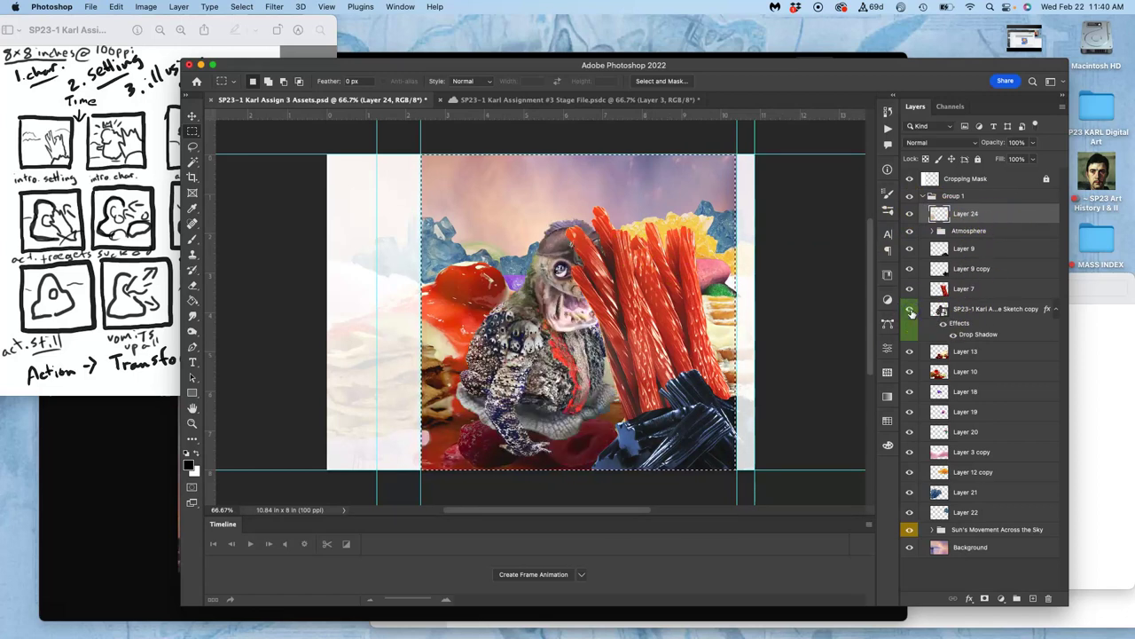
left_click(962, 309)
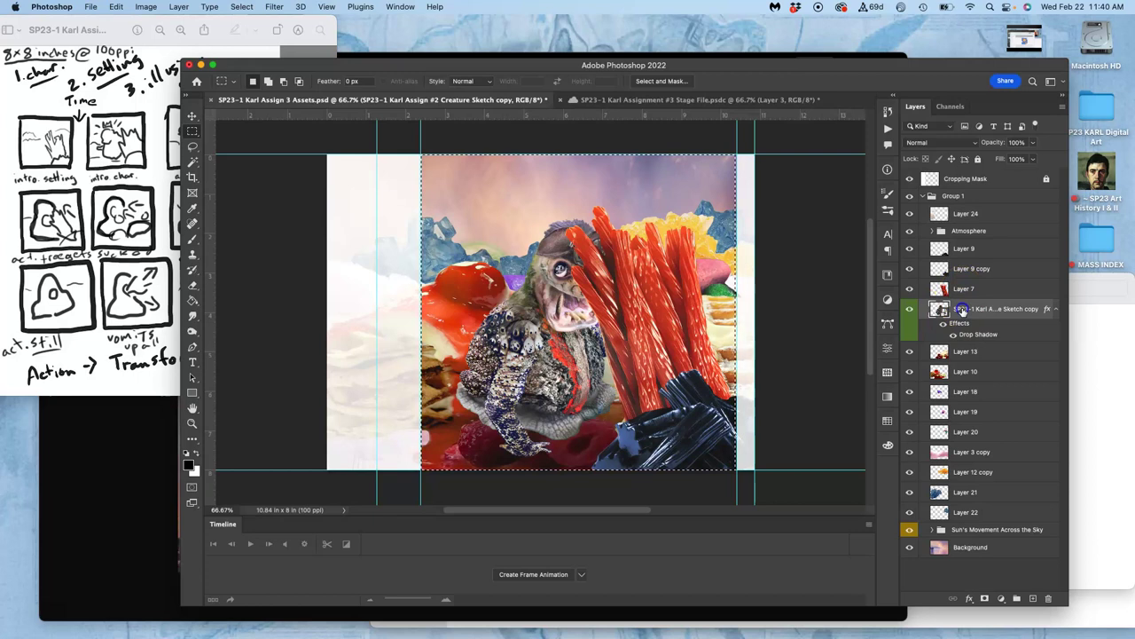
Duplicate the creature sketch as Layer 25 and flip it horizontally.
key("ctrl+j")
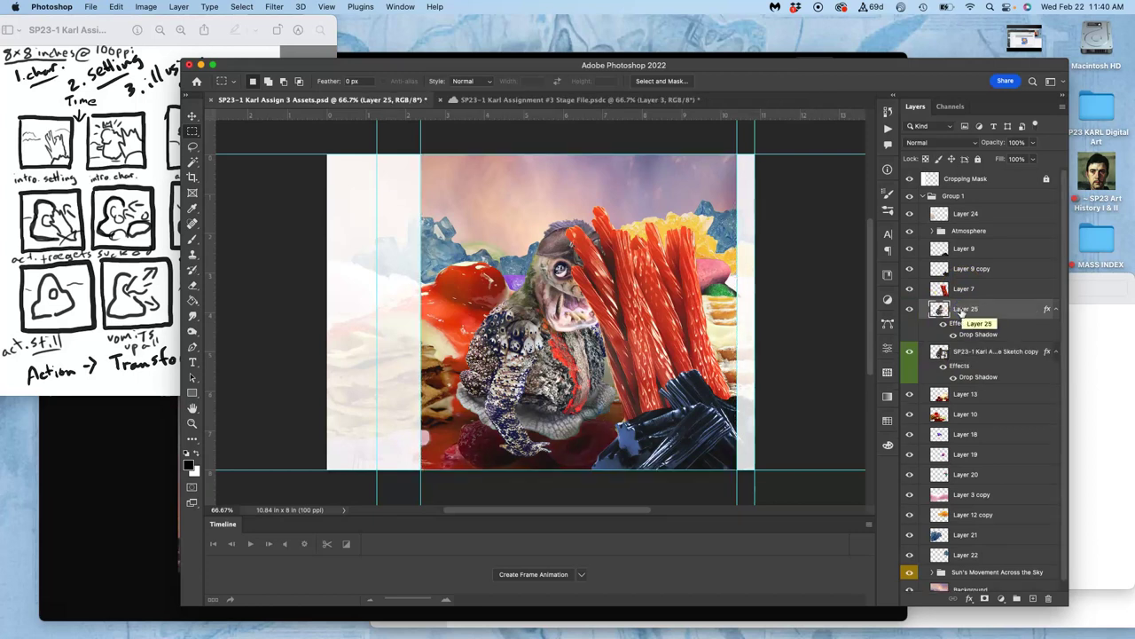
key("ctrl+t")
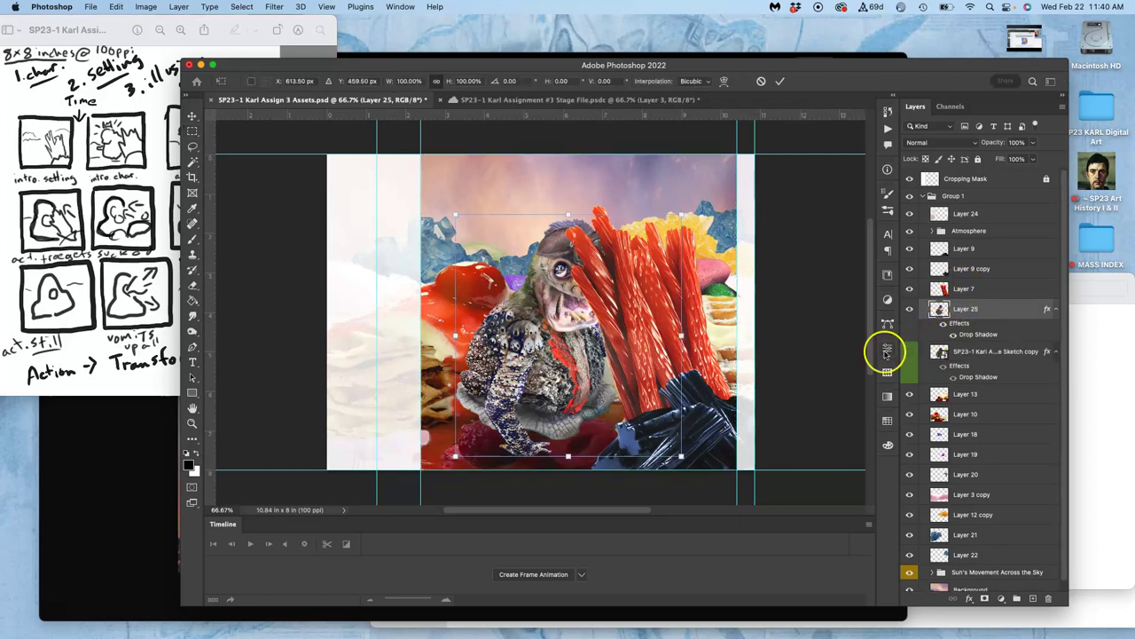
right_click(559, 334)
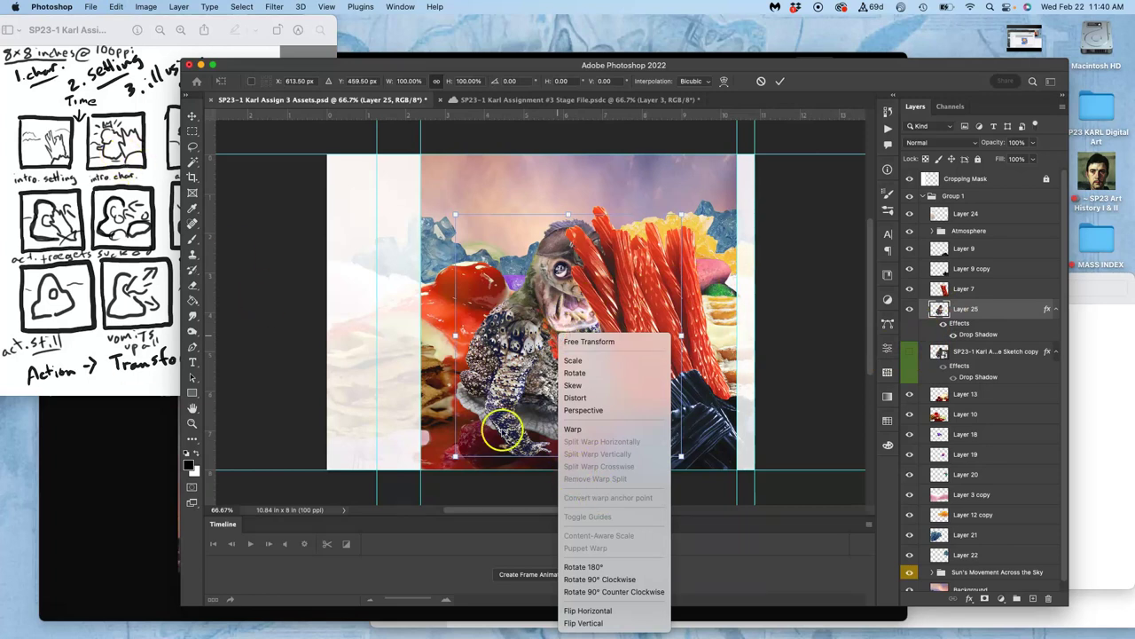
left_click(585, 611)
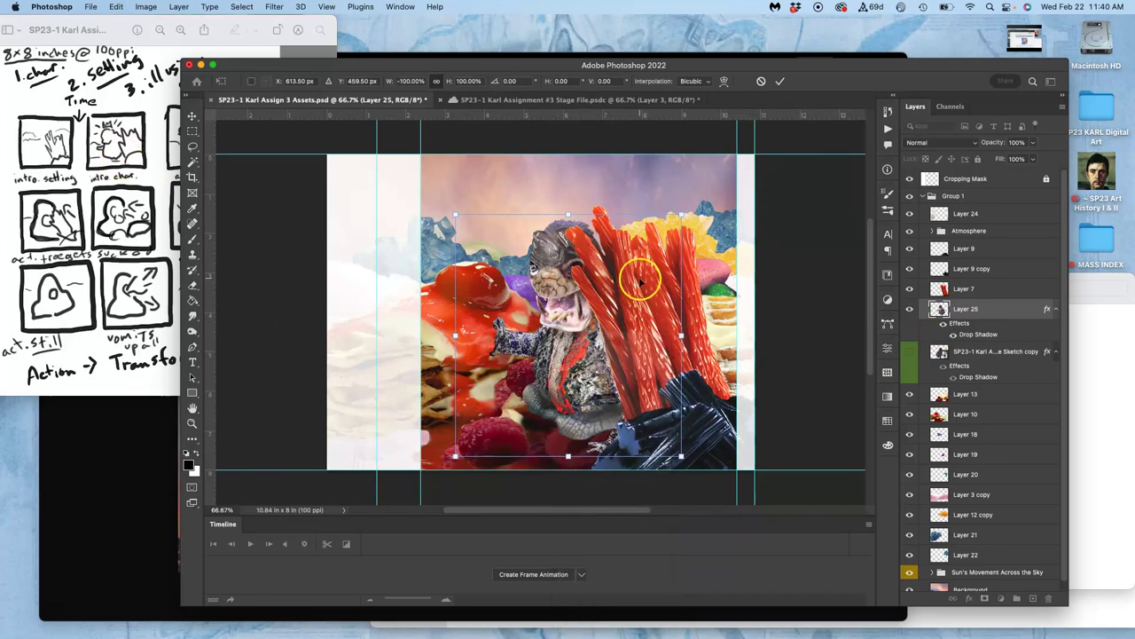
Scale the creature to about 70% behind the licorice, then move its layer below Layer 10.
left_click_drag(579, 349, 539, 300)
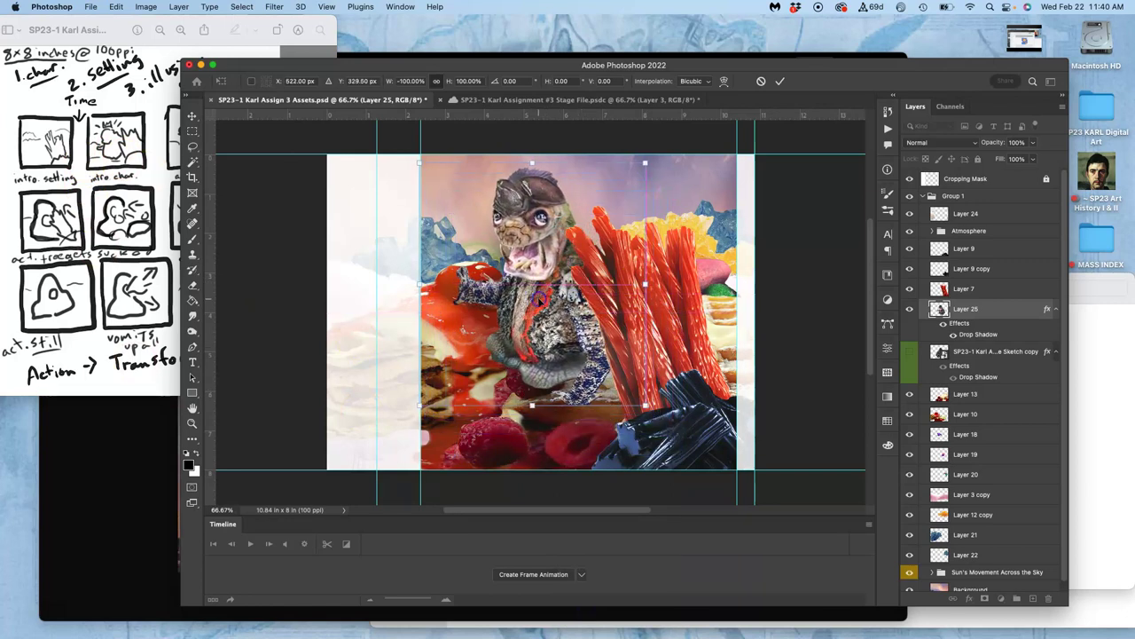
left_click_drag(420, 164, 501, 201)
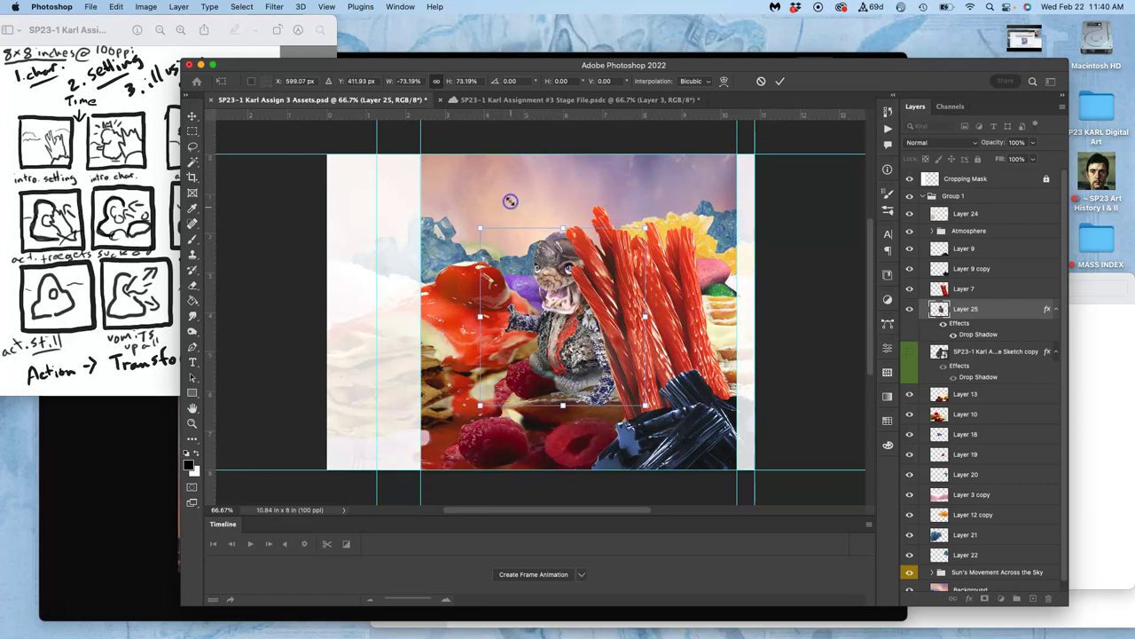
left_click_drag(561, 315, 618, 290)
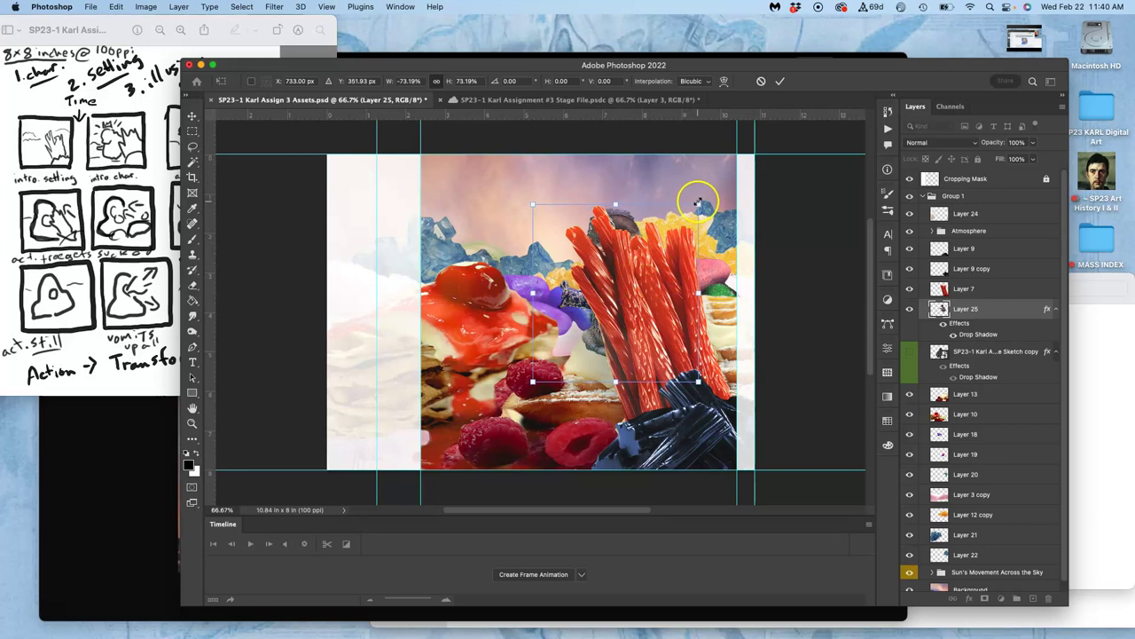
left_click_drag(699, 202, 690, 216)
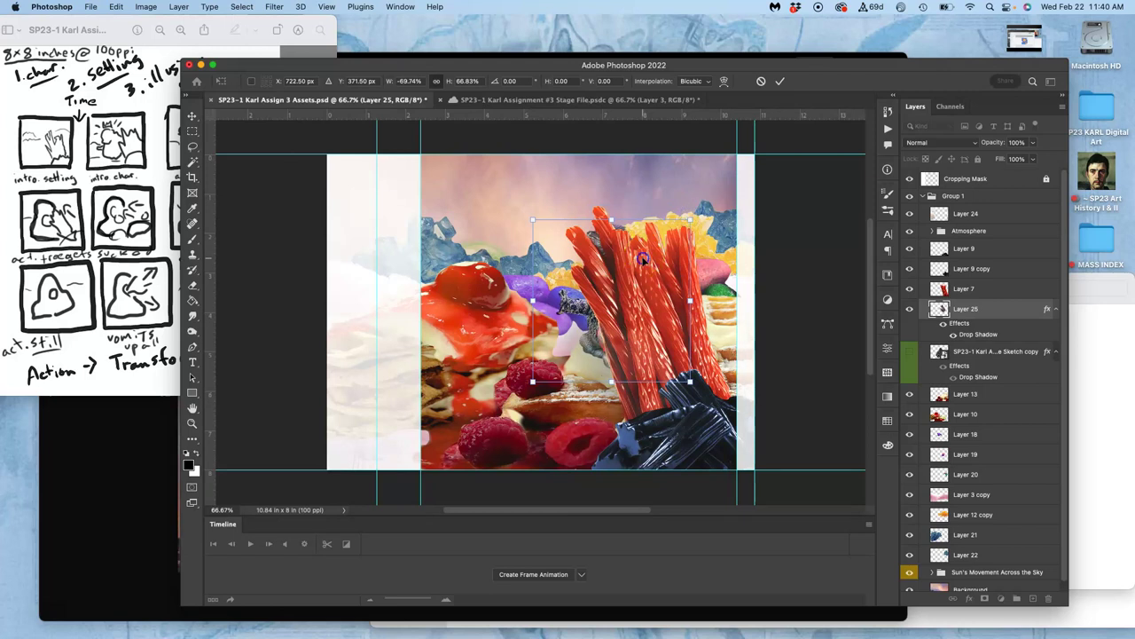
left_click_drag(637, 256, 656, 281)
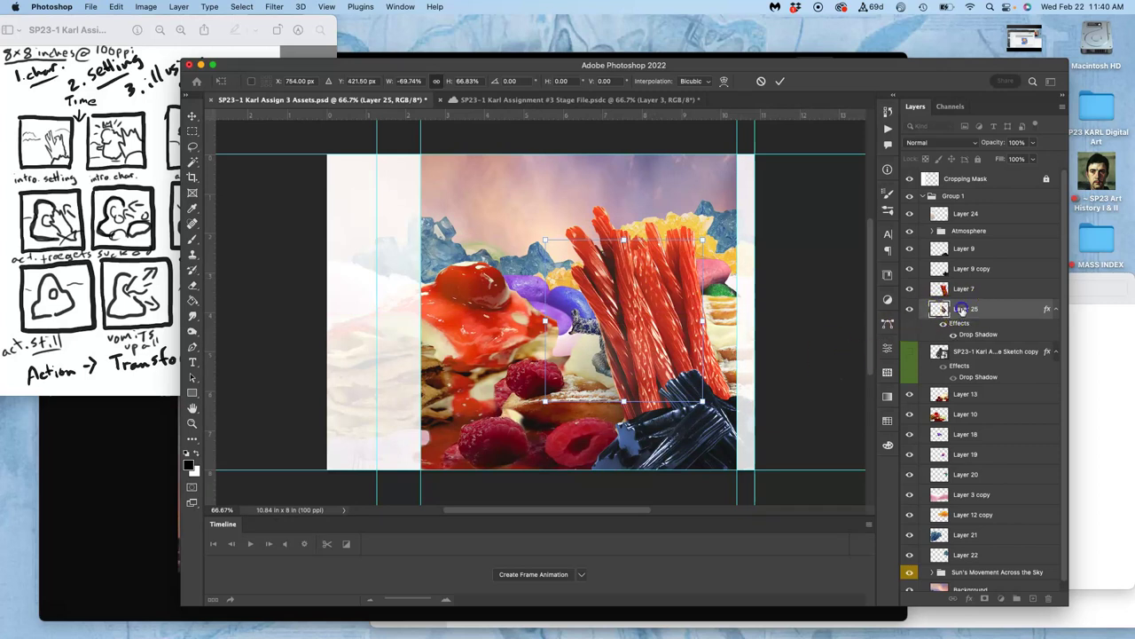
left_click_drag(953, 309, 953, 419)
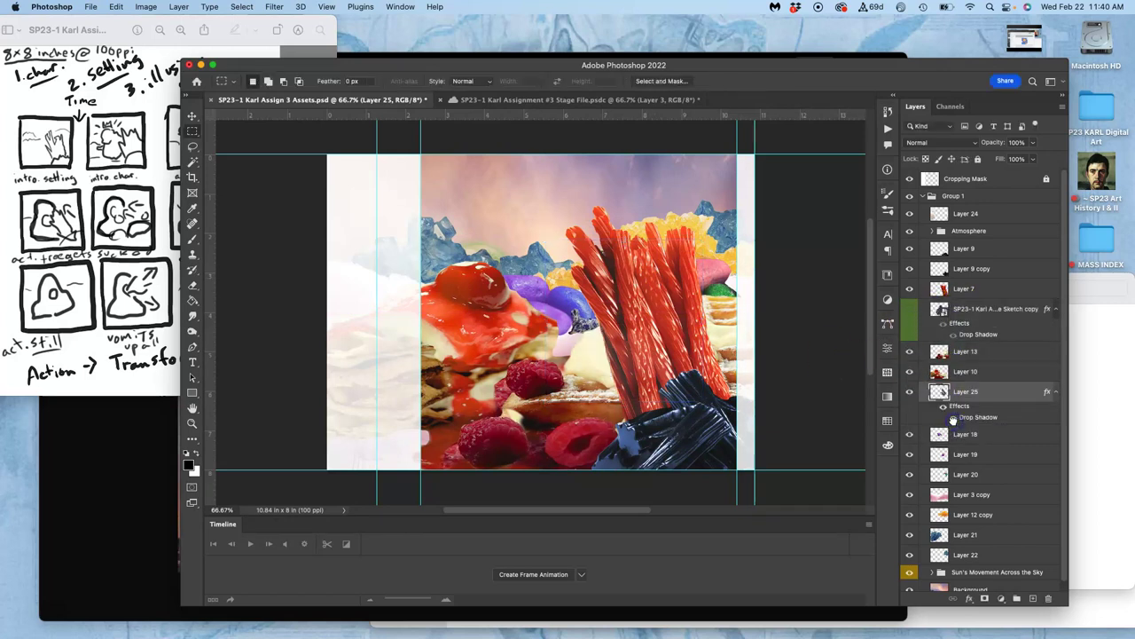
Give Layer 25 a green colour label.
left_click(190, 118)
left_click_drag(586, 310, 562, 311)
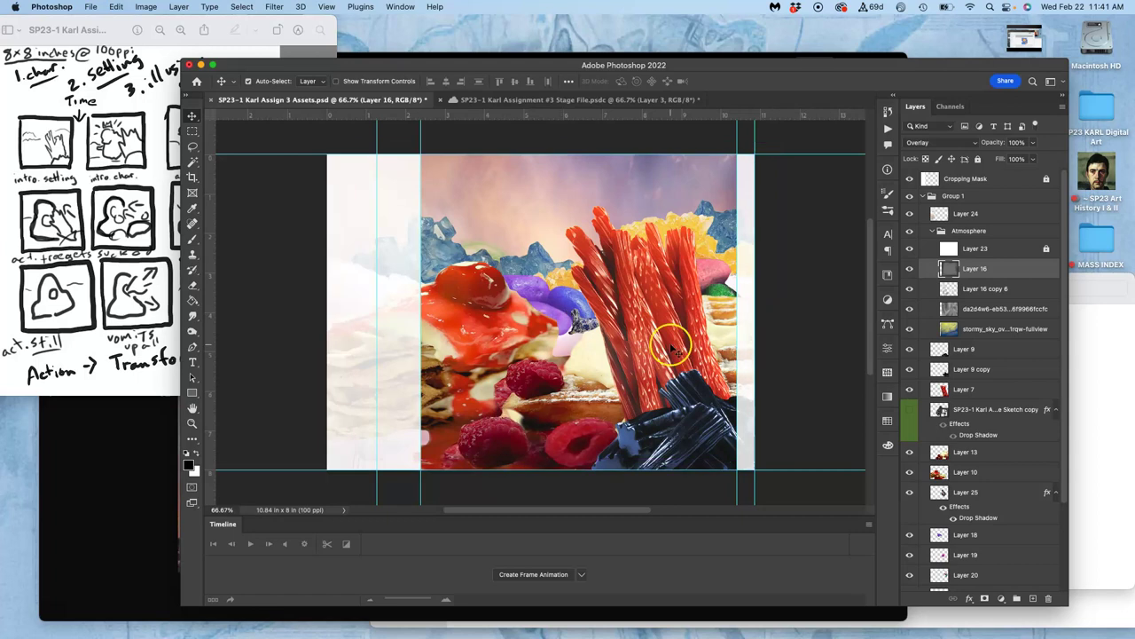
left_click(985, 410)
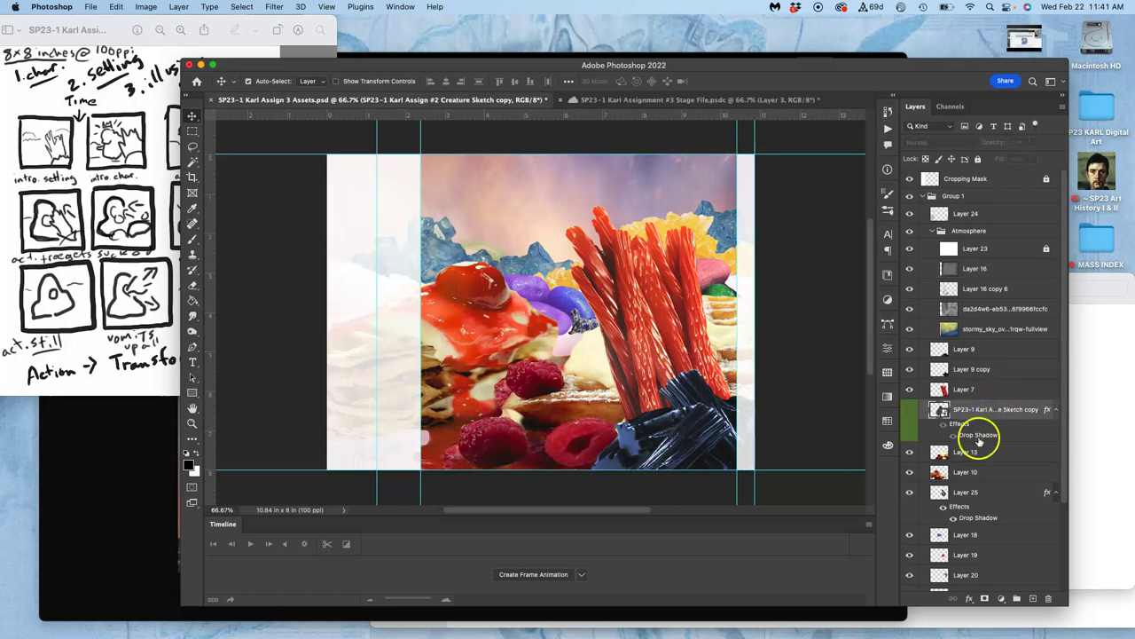
left_click(971, 491)
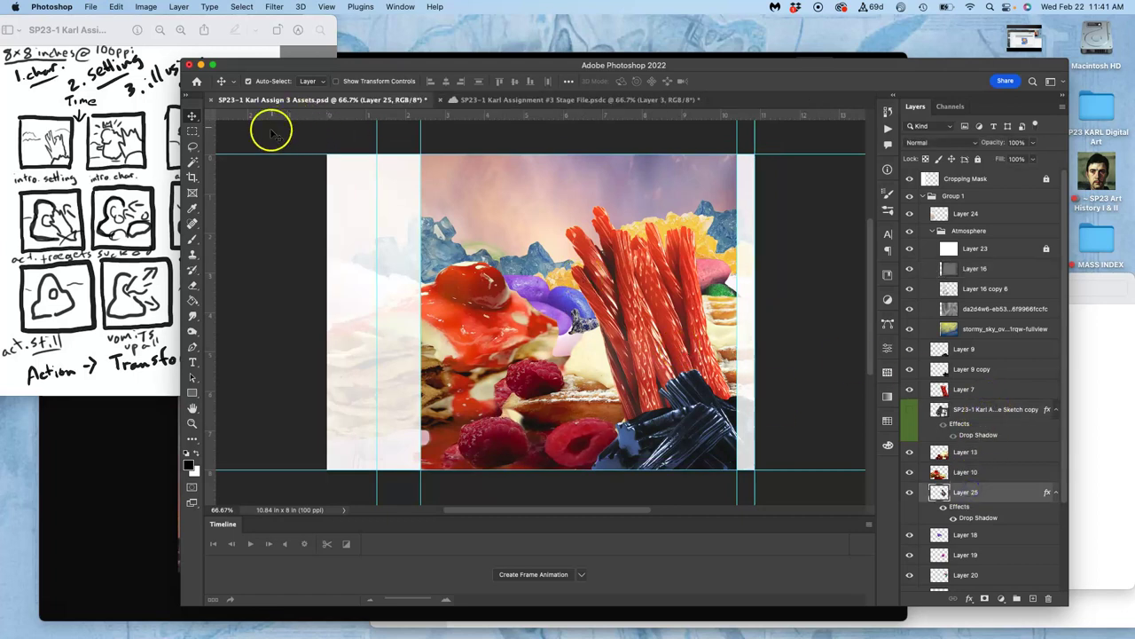
right_click(912, 492)
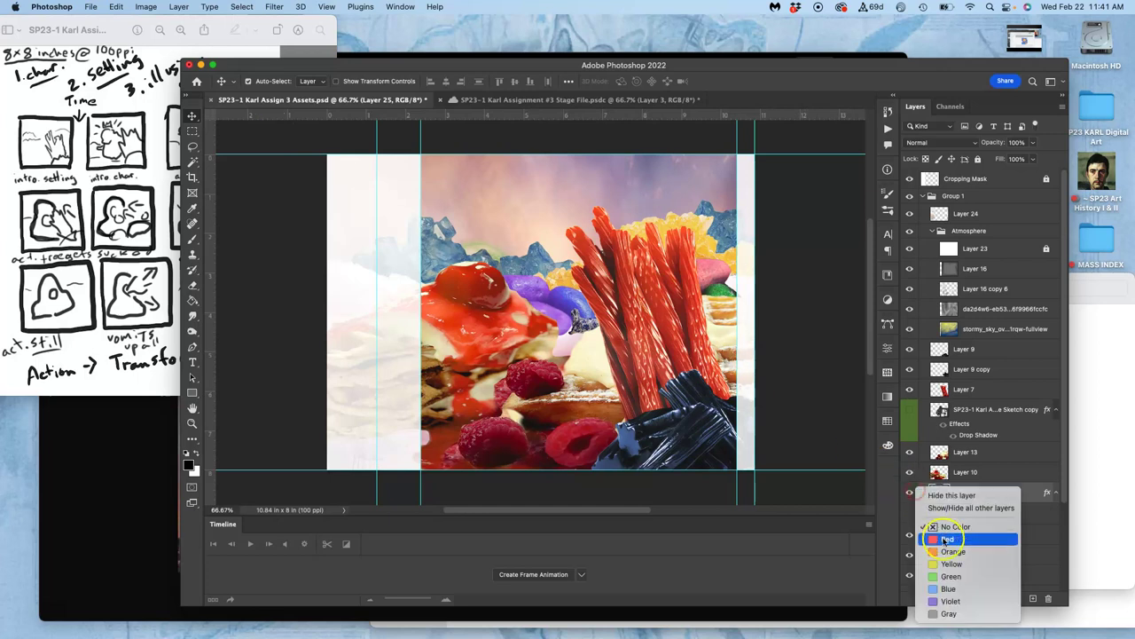
left_click(953, 576)
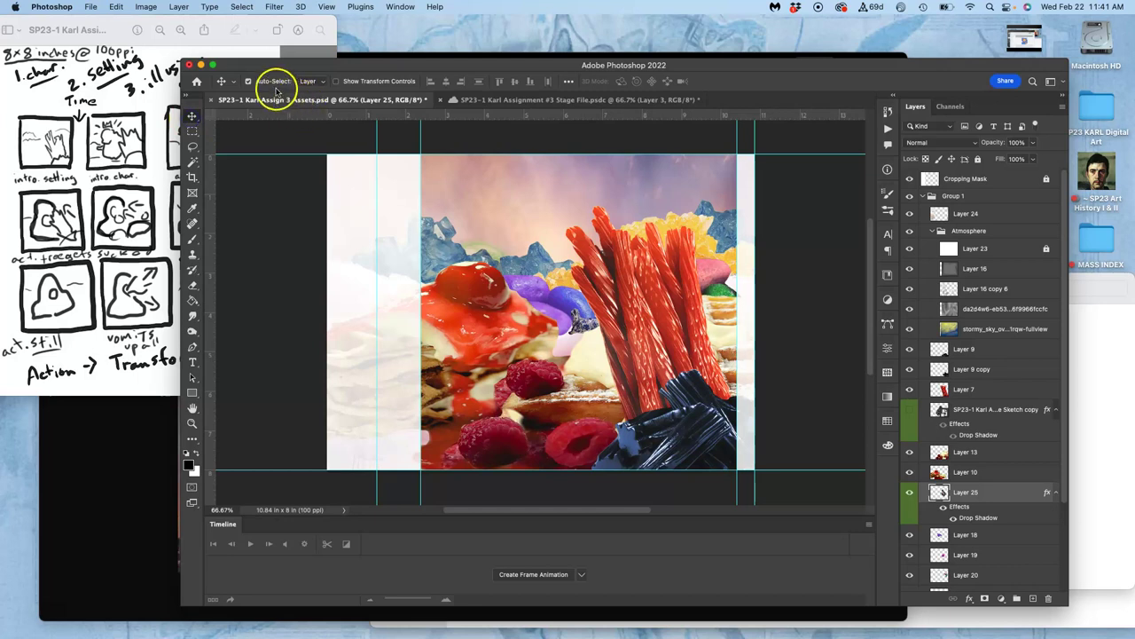
Reposition the creature so it barely peeks out between the purple candies and licorice.
left_click(248, 82)
left_click_drag(577, 336, 561, 303)
left_click(689, 332)
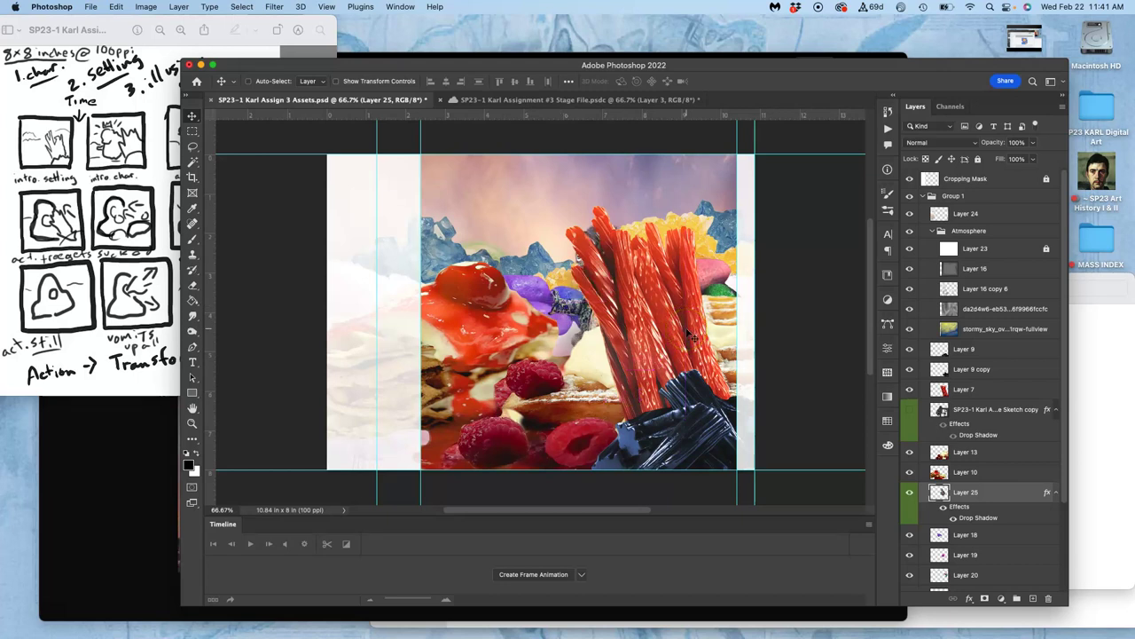
Duplicate Layer 25 and enlarge the copy to about 112%.
key("super")
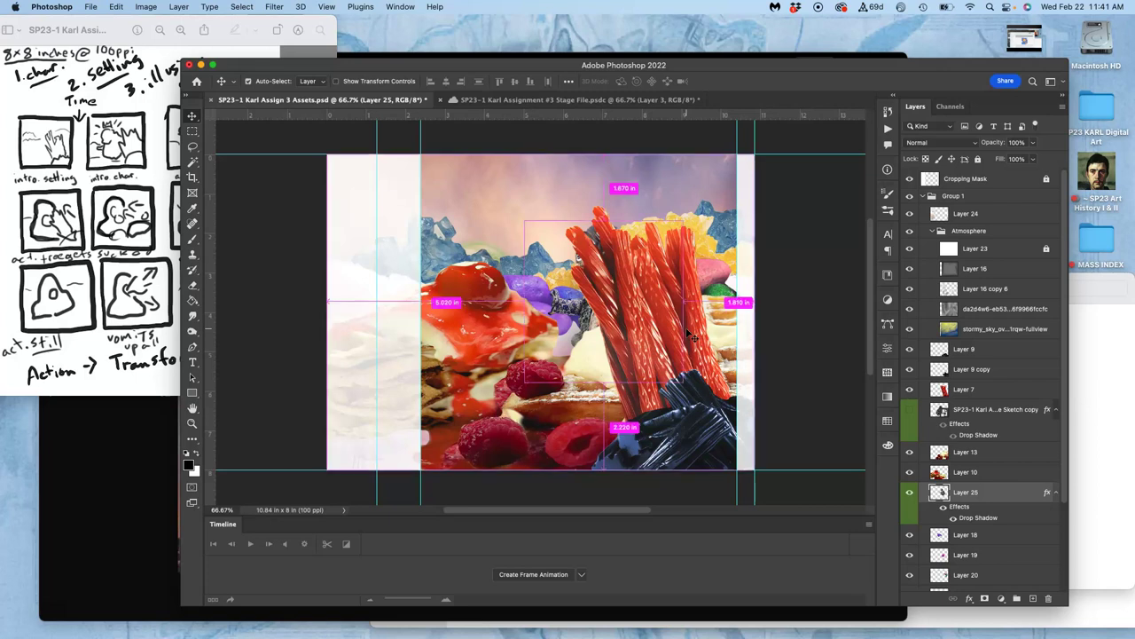
key("super+j")
left_click_drag(684, 329, 552, 326)
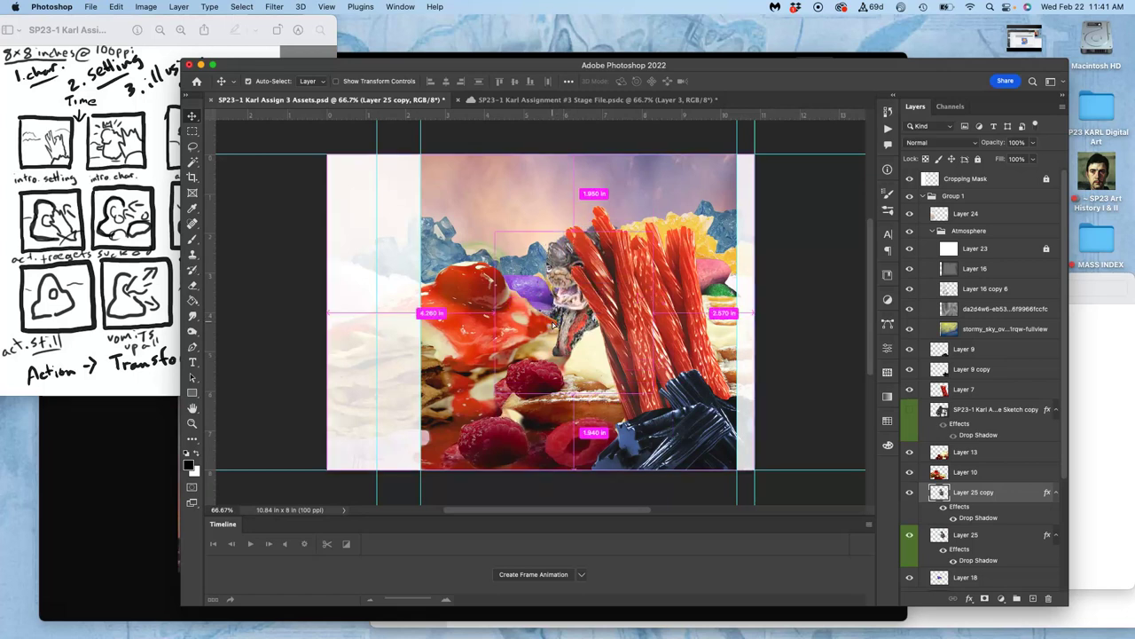
key("super+t")
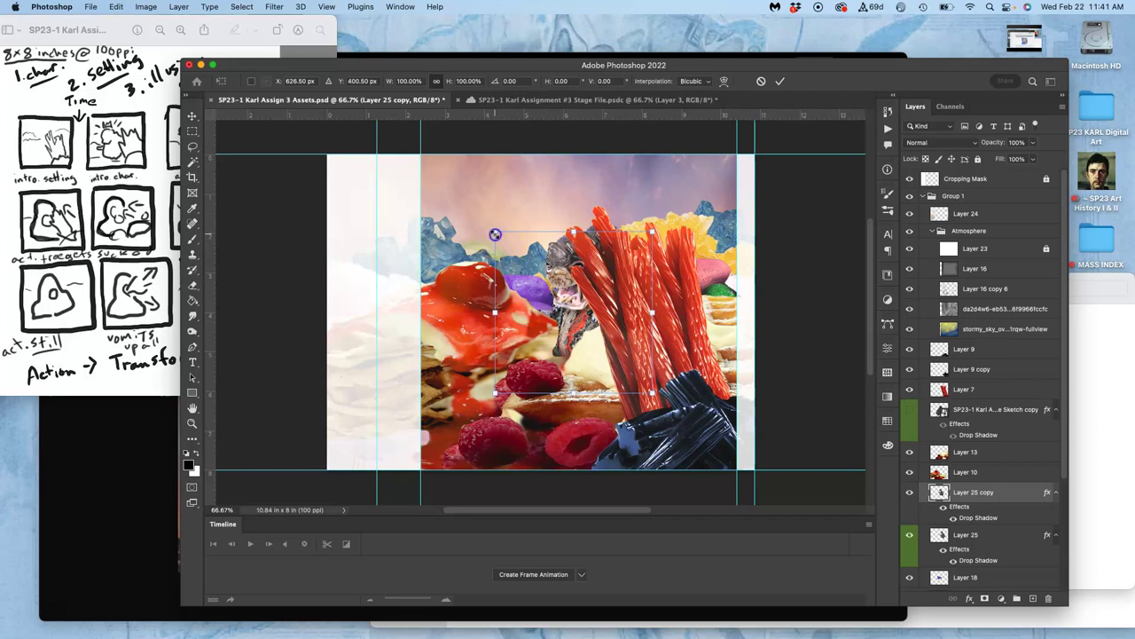
left_click_drag(495, 234, 468, 224)
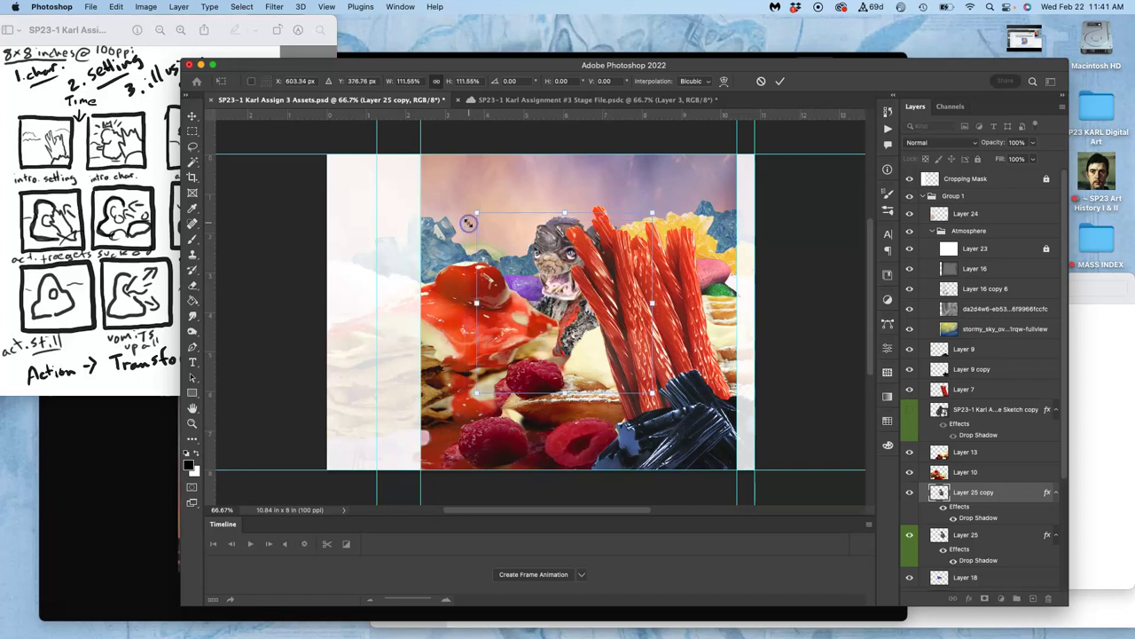
key("Return")
Move the Layer 25 copy above Layer 10 and toggle its visibility to compare.
left_click_drag(981, 491, 979, 466)
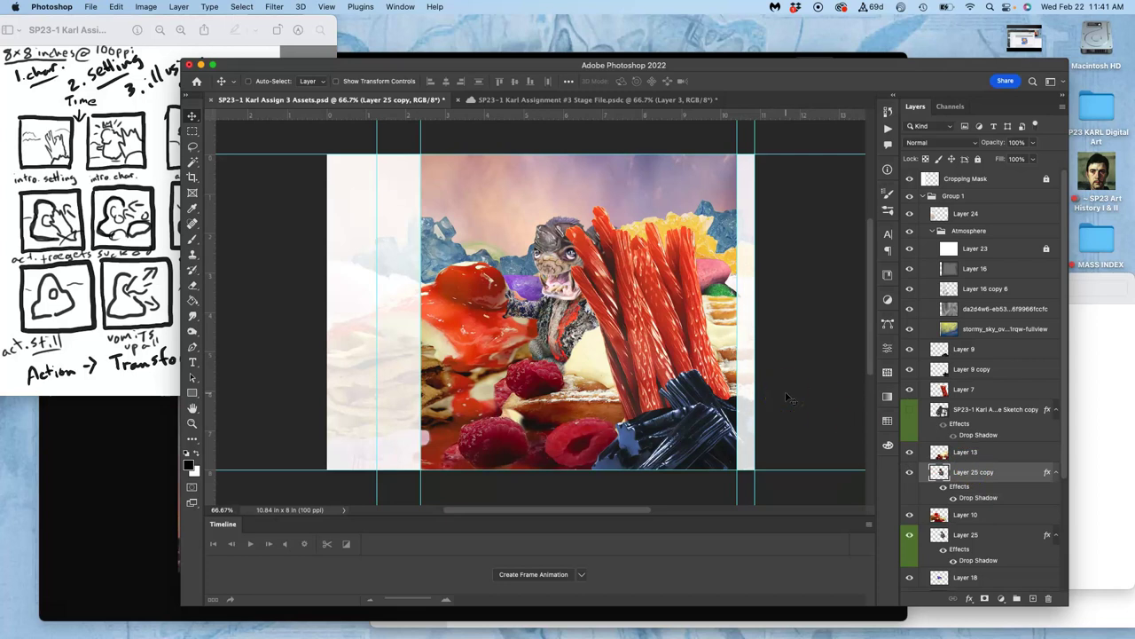
left_click(909, 473)
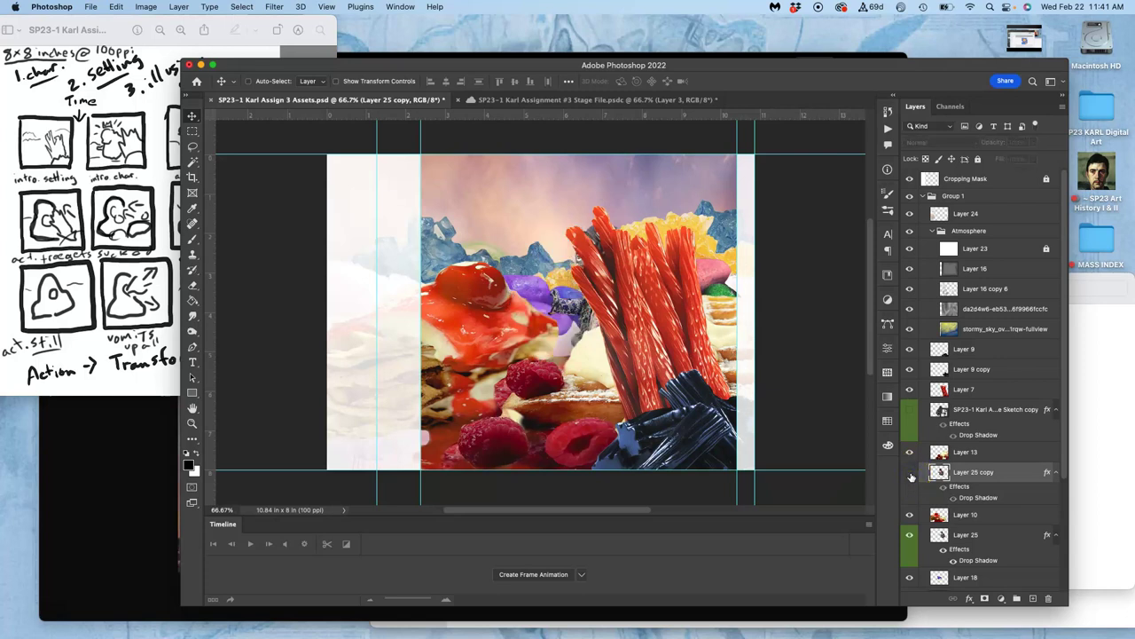
left_click(909, 473)
left_click(909, 473)
left_click(910, 473)
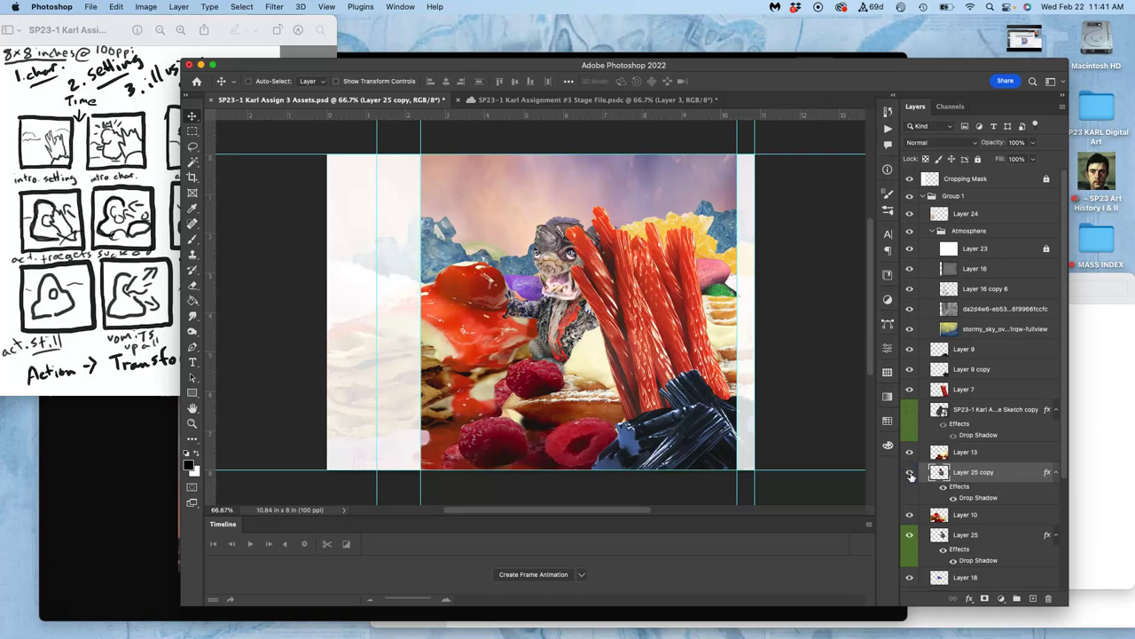
Hide the Layer 25 copy and set the Atmosphere group's opacity to 67%.
left_click(909, 475)
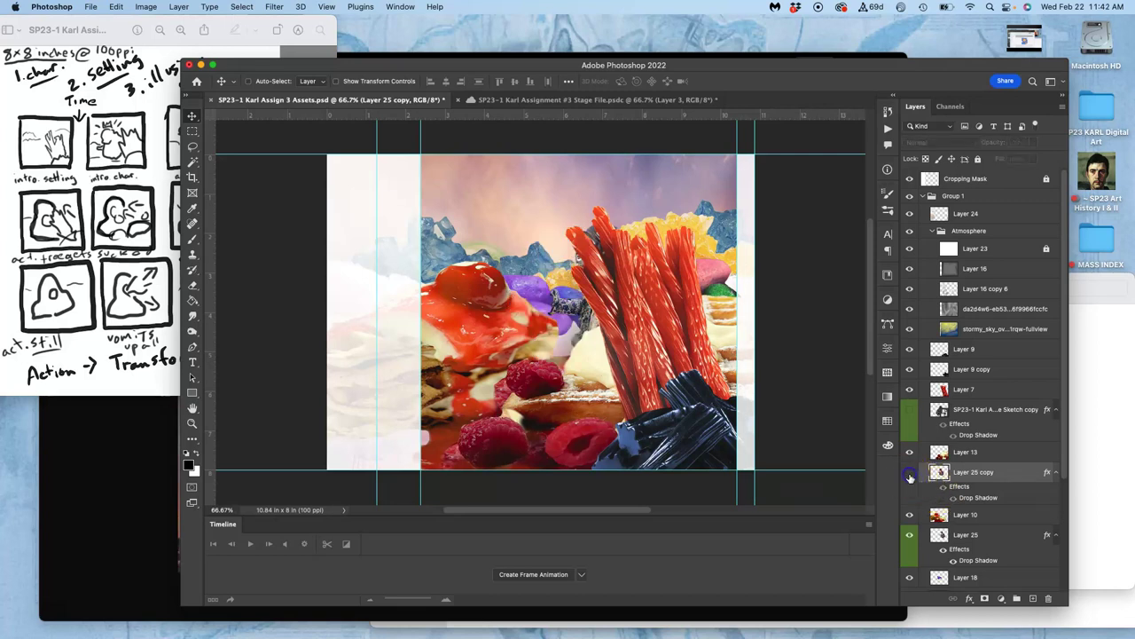
left_click(964, 535)
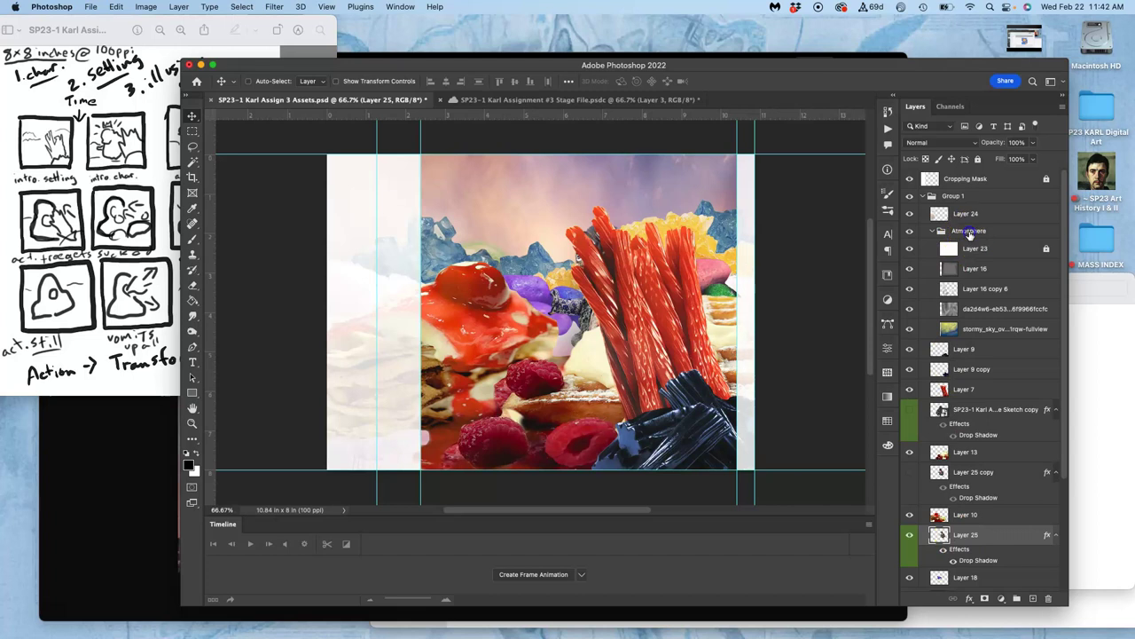
left_click(970, 231)
left_click(1035, 143)
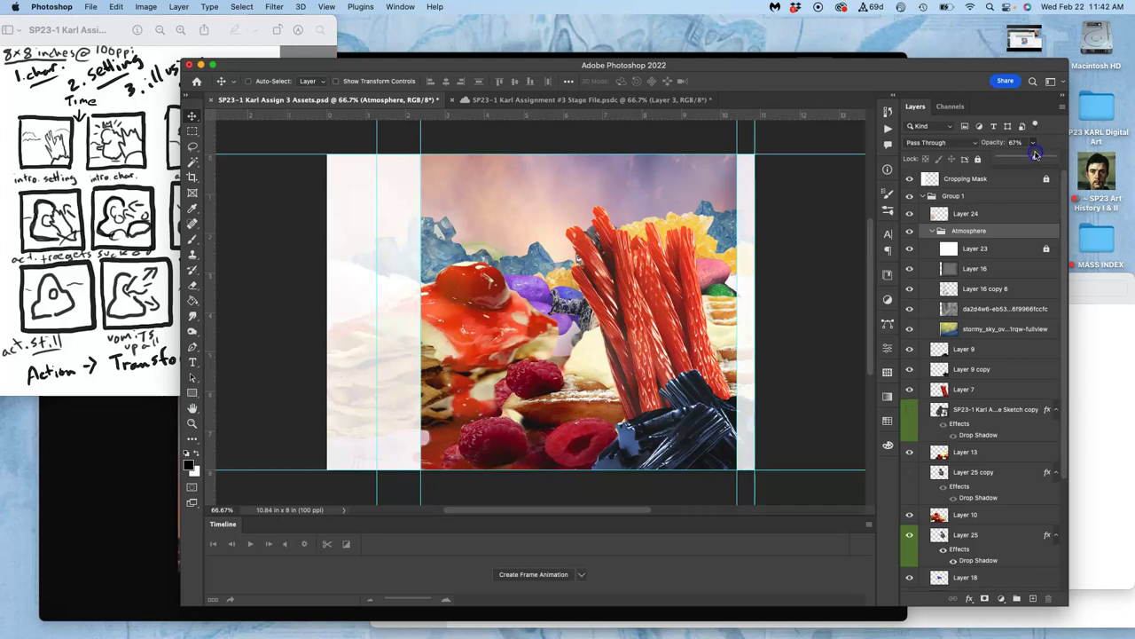
left_click(996, 184)
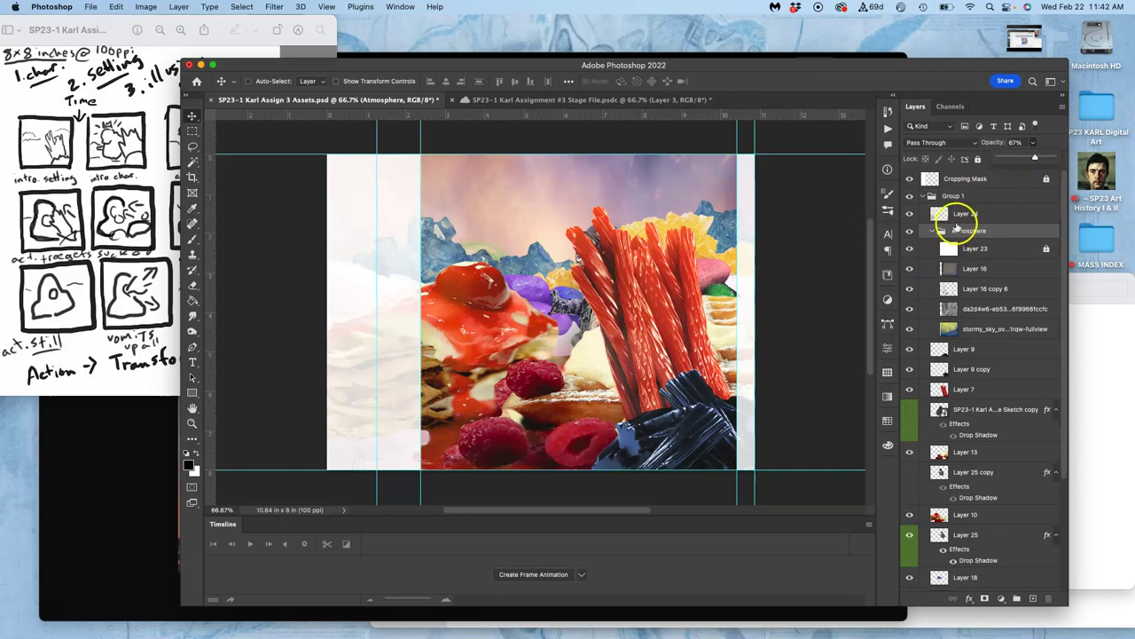
Toggle Layer 24's white overlay off and on to compare, then reselect Atmosphere.
left_click(958, 216)
left_click(909, 213)
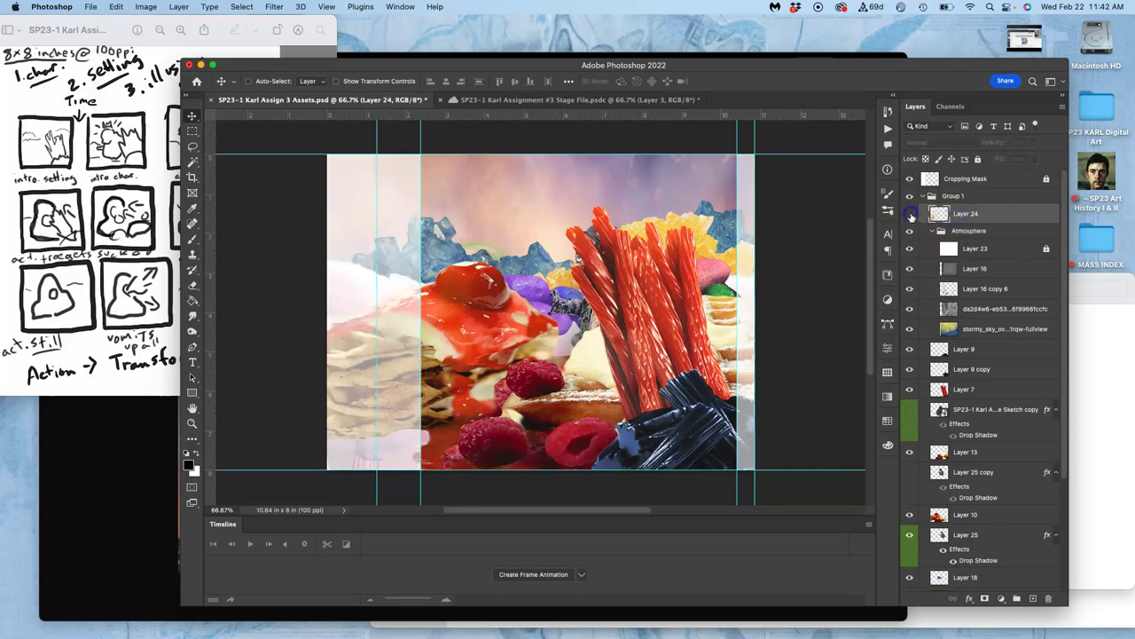
left_click(910, 215)
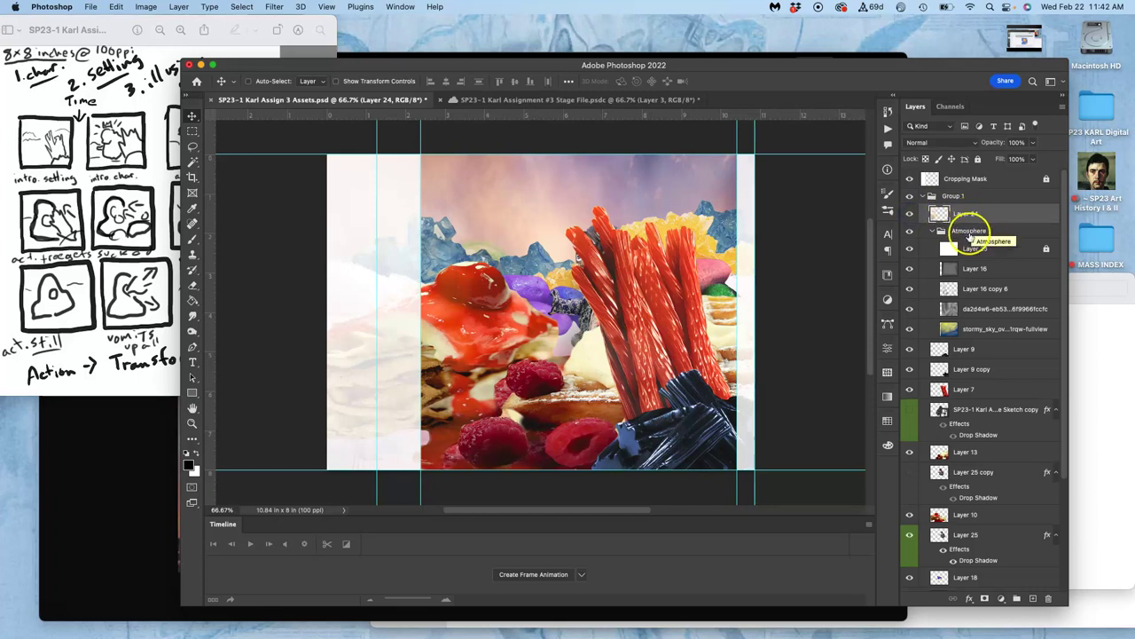
left_click(969, 232)
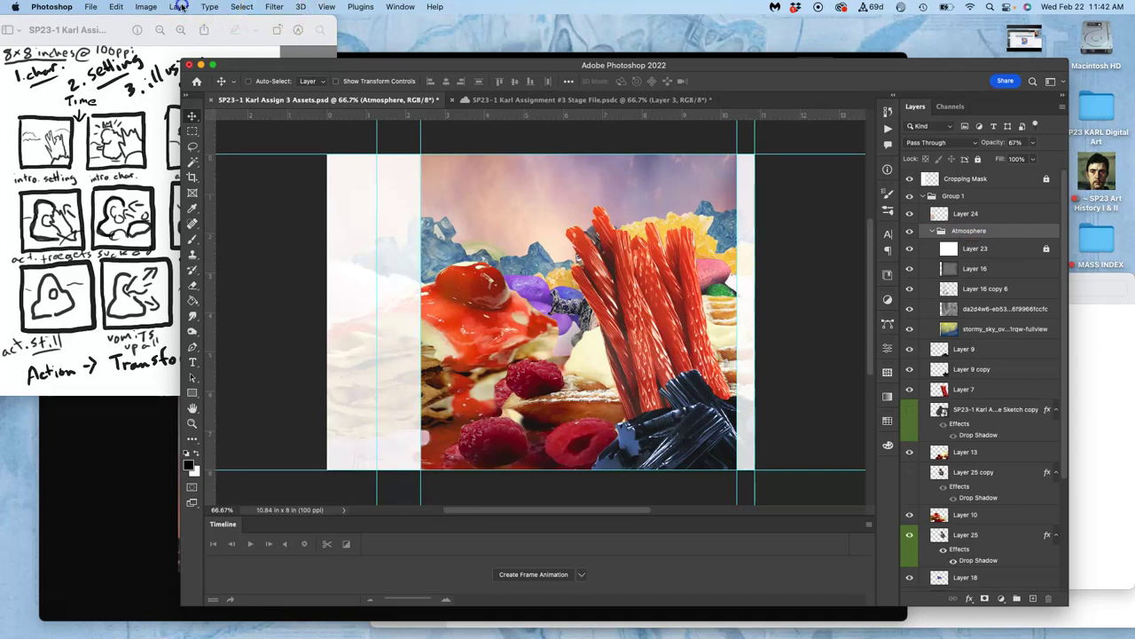
Merge the visible landscape, select its square stage area, and paste it into the Stage File as Layer 4.
left_click(180, 6)
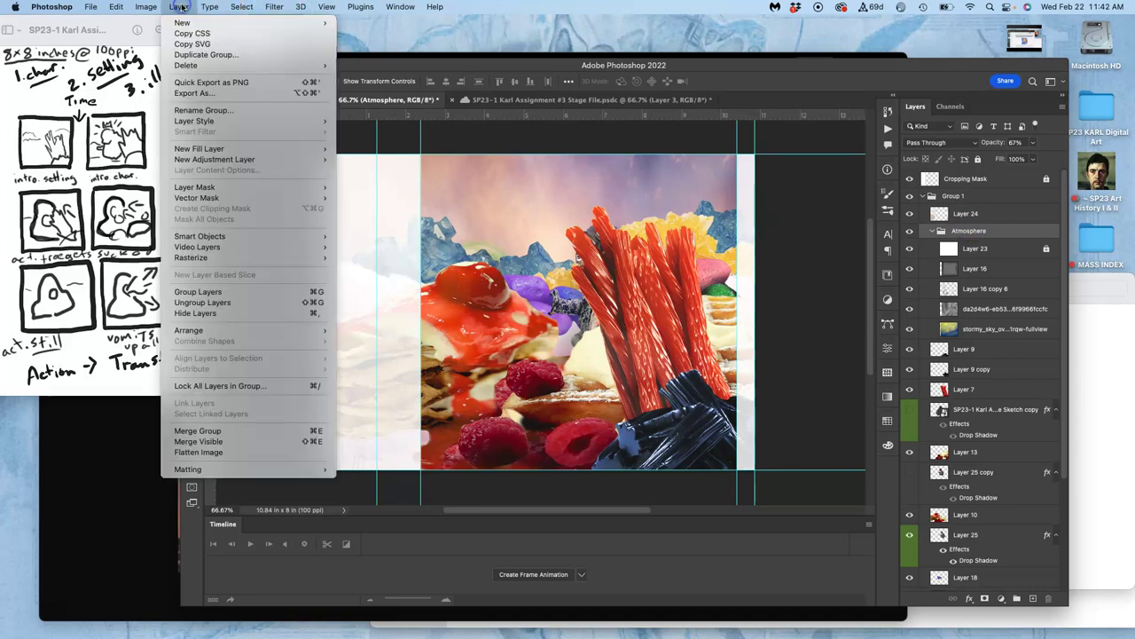
left_click(224, 442, "alt")
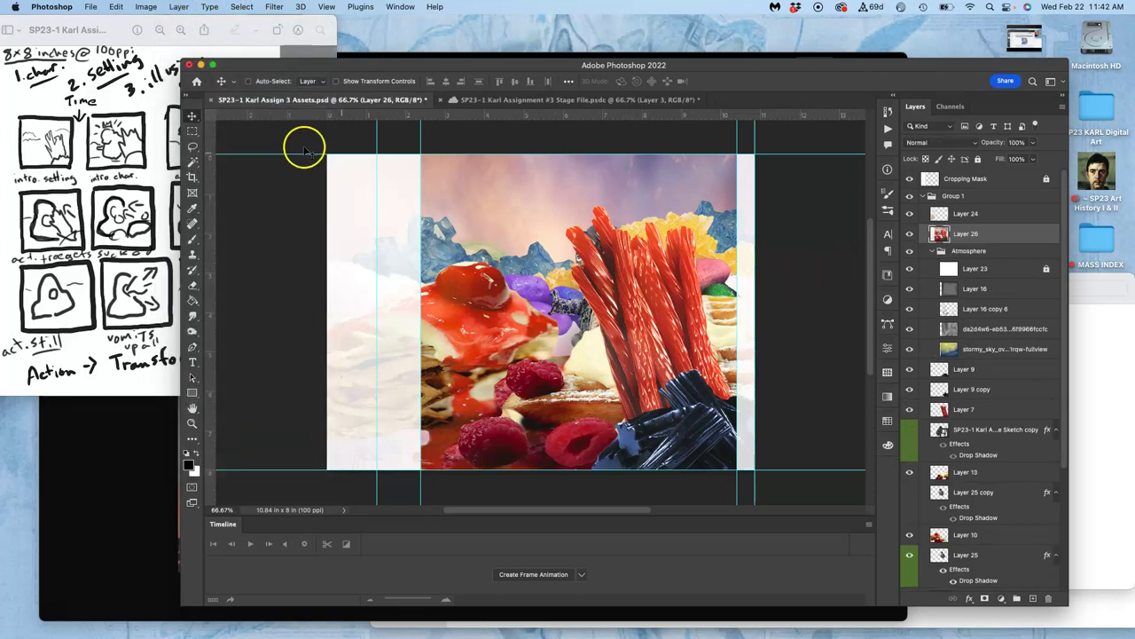
left_click(191, 130)
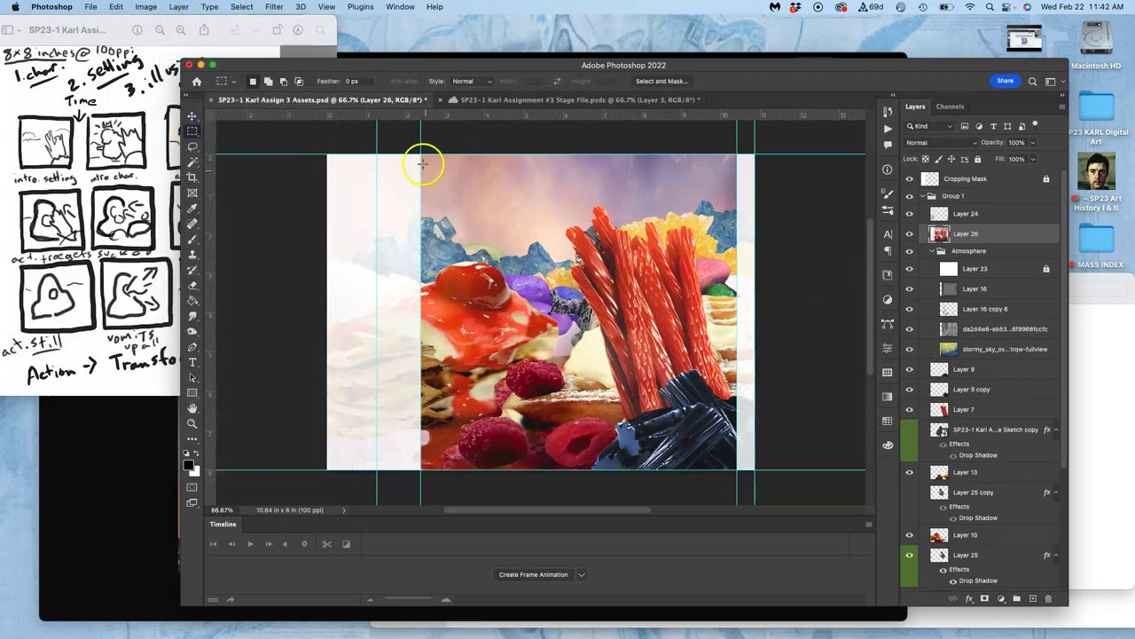
left_click_drag(421, 147, 736, 479)
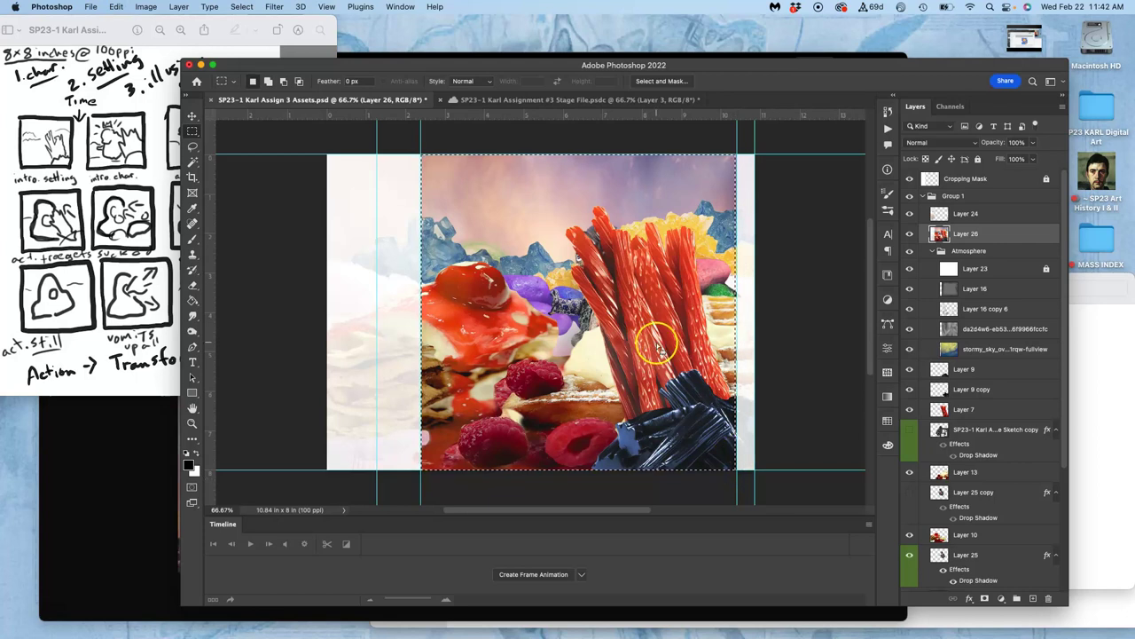
left_click(594, 101)
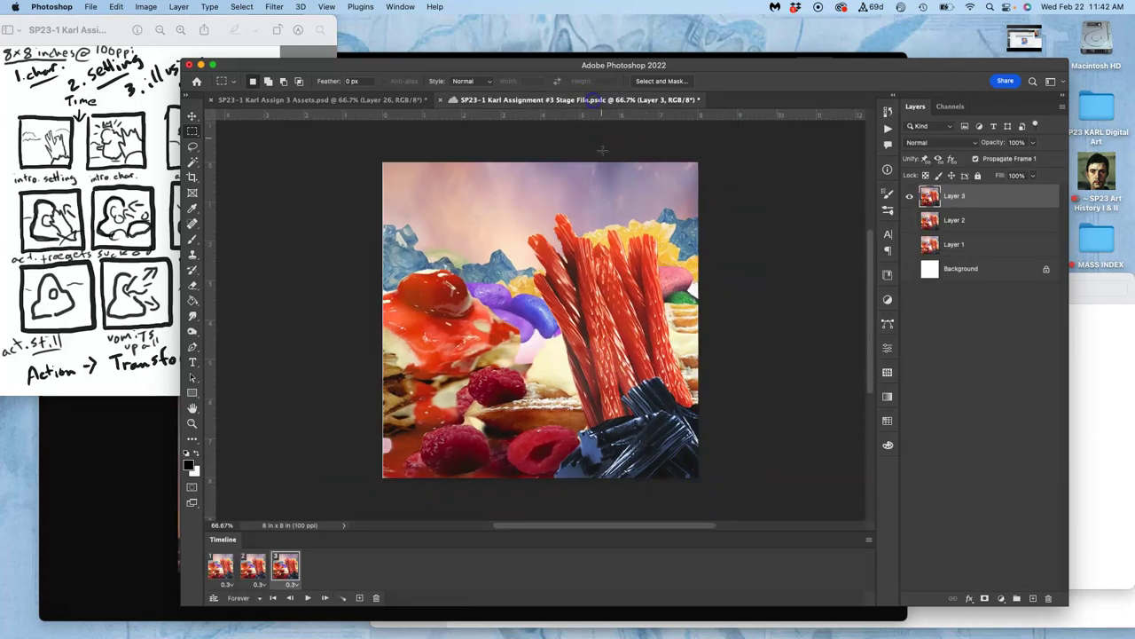
key("super+v")
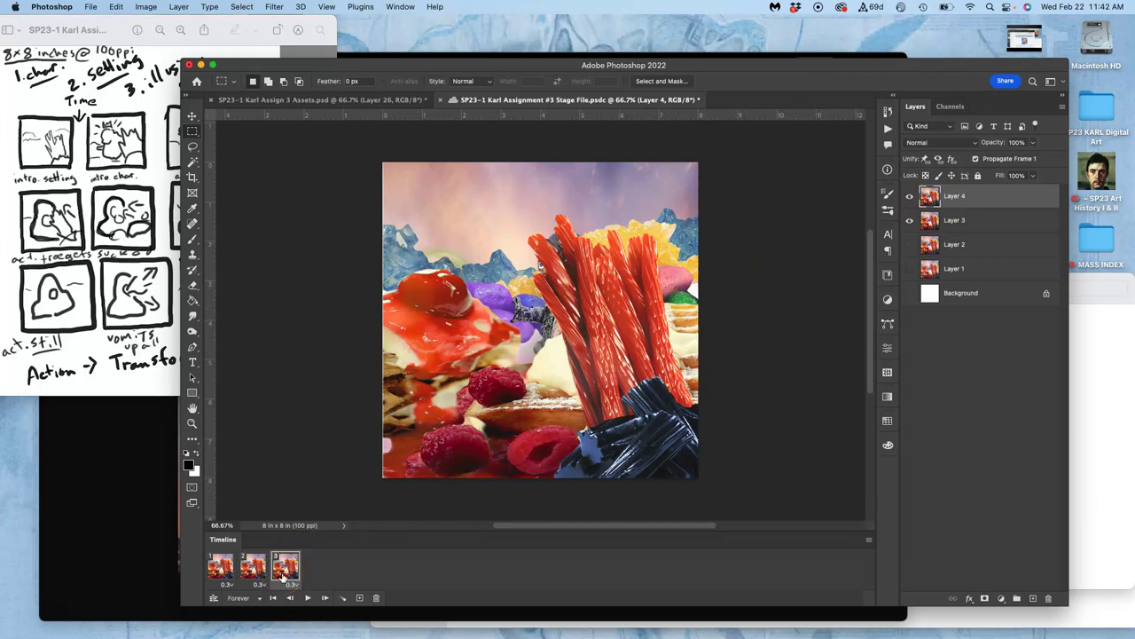
Delete animation frames 2 and 3, leaving a single frame.
left_click(252, 567)
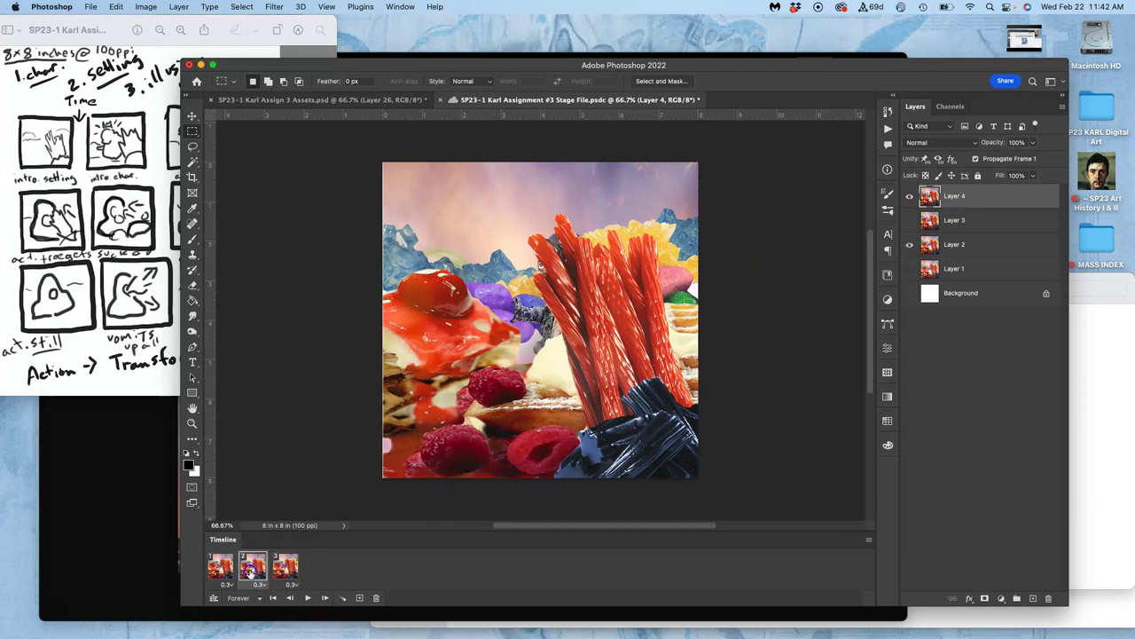
left_click(284, 567)
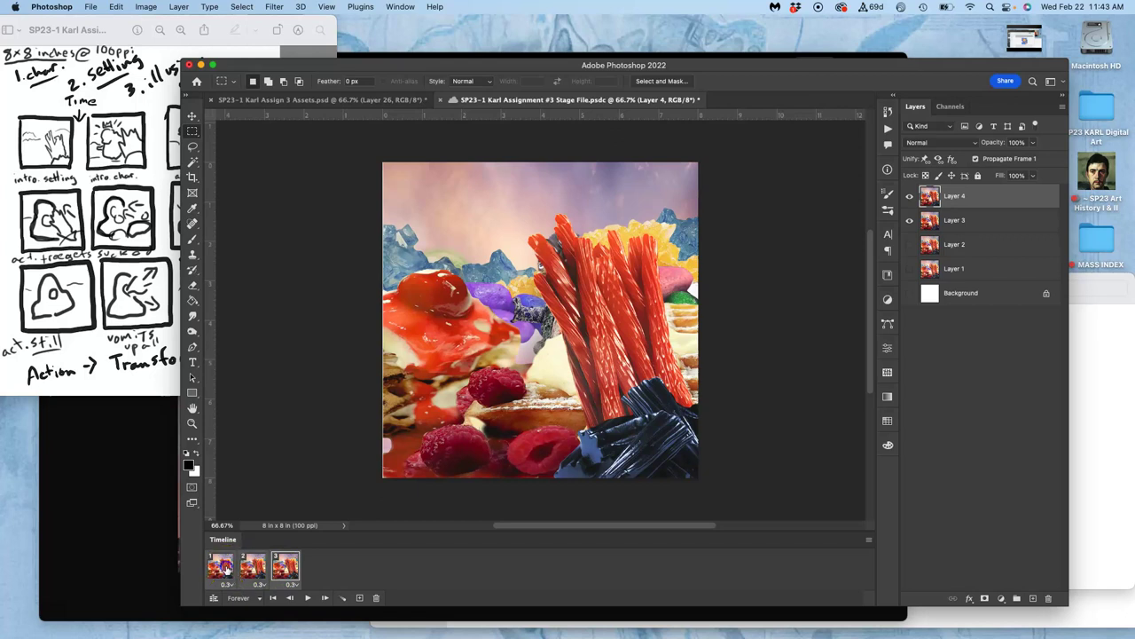
left_click_drag(284, 566, 378, 600)
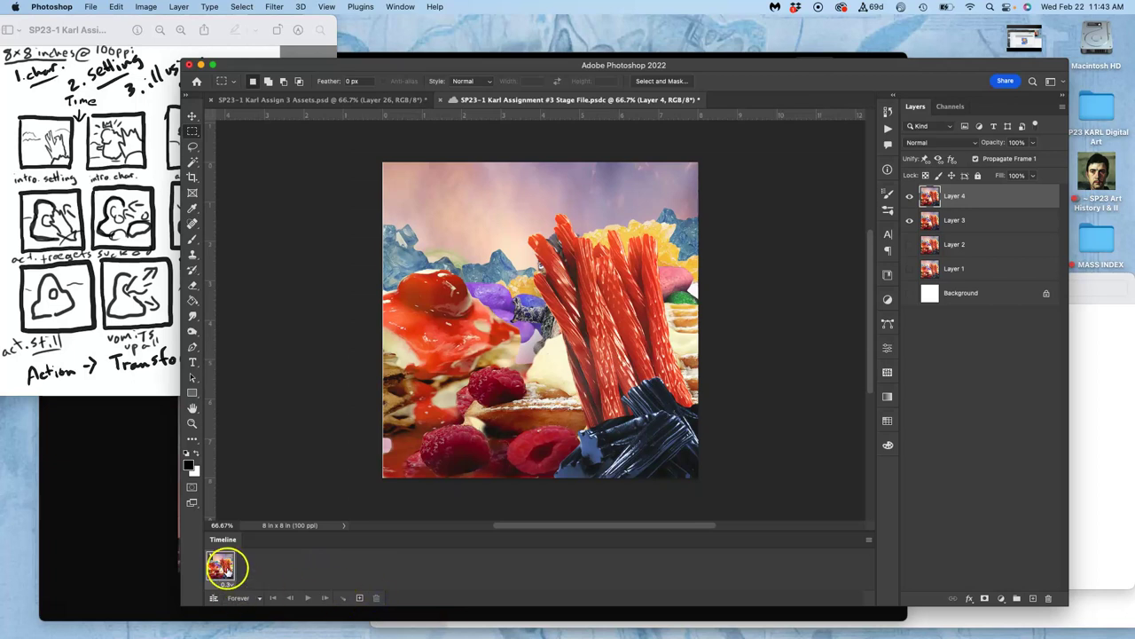
Adjust layer visibility so only Layer 4 shows in the frame.
left_click(909, 220)
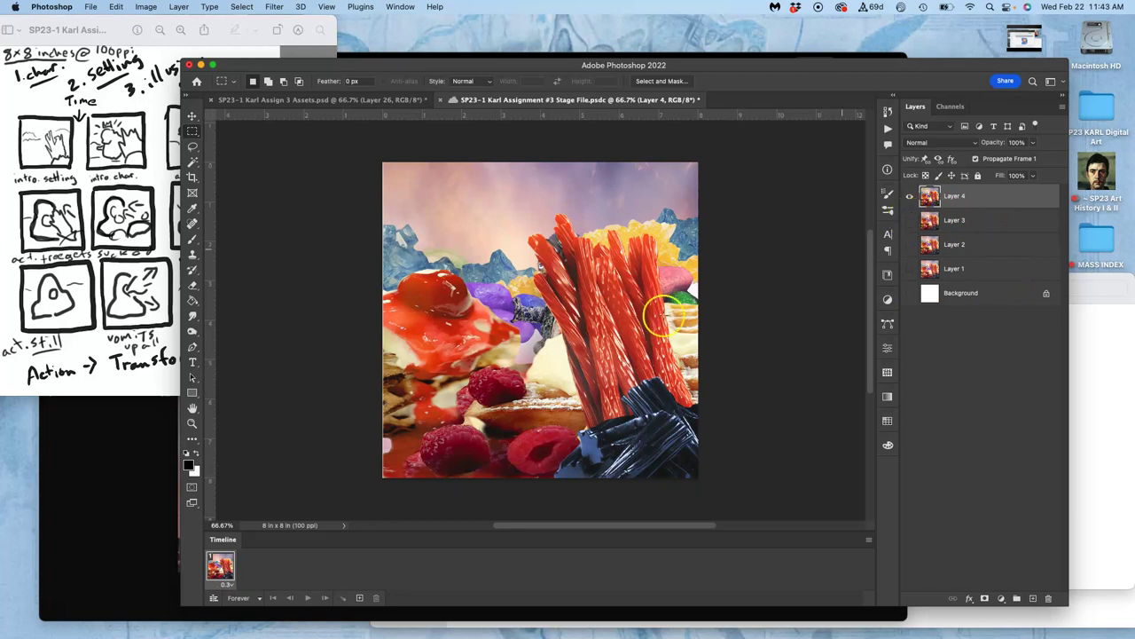
left_click(909, 196)
left_click(908, 220)
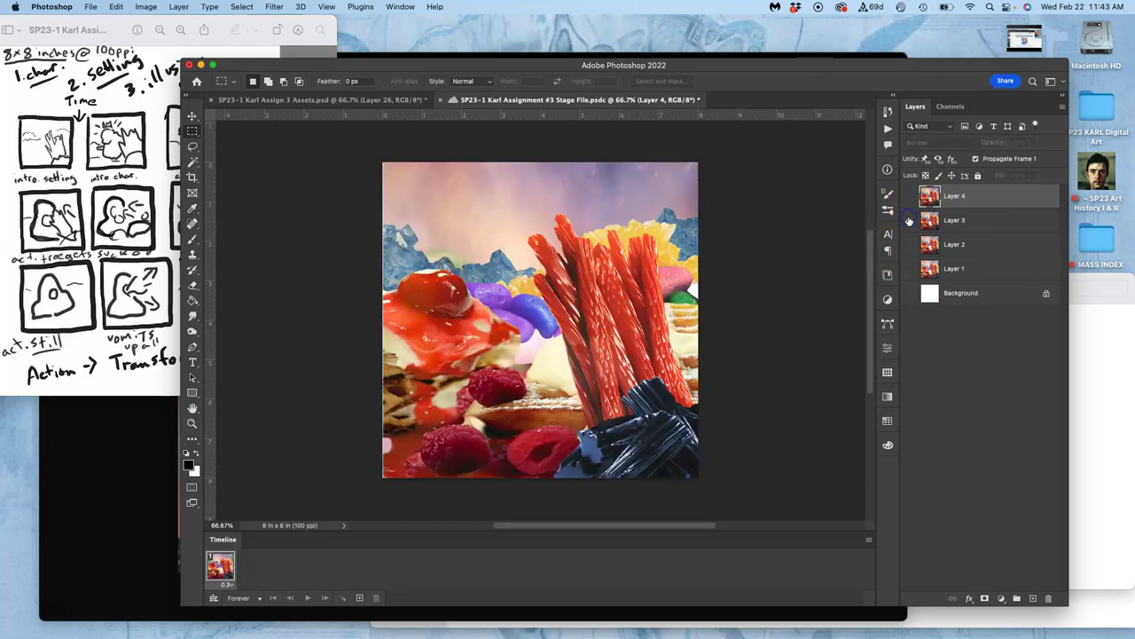
left_click(909, 197)
left_click(910, 196)
left_click(909, 197)
left_click(909, 198)
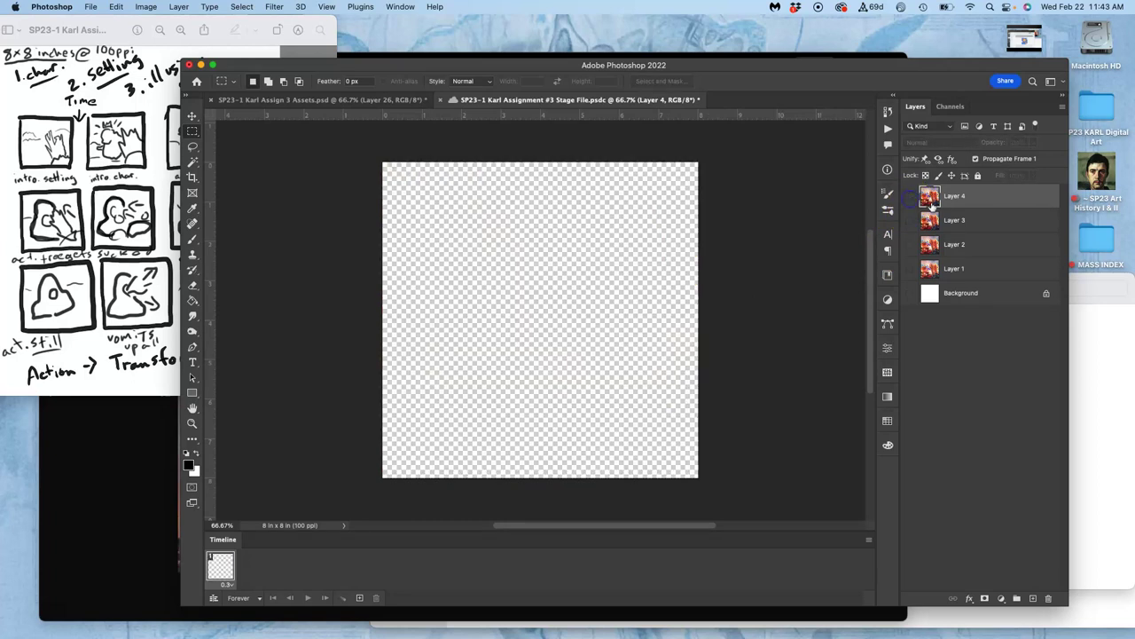
left_click(909, 197)
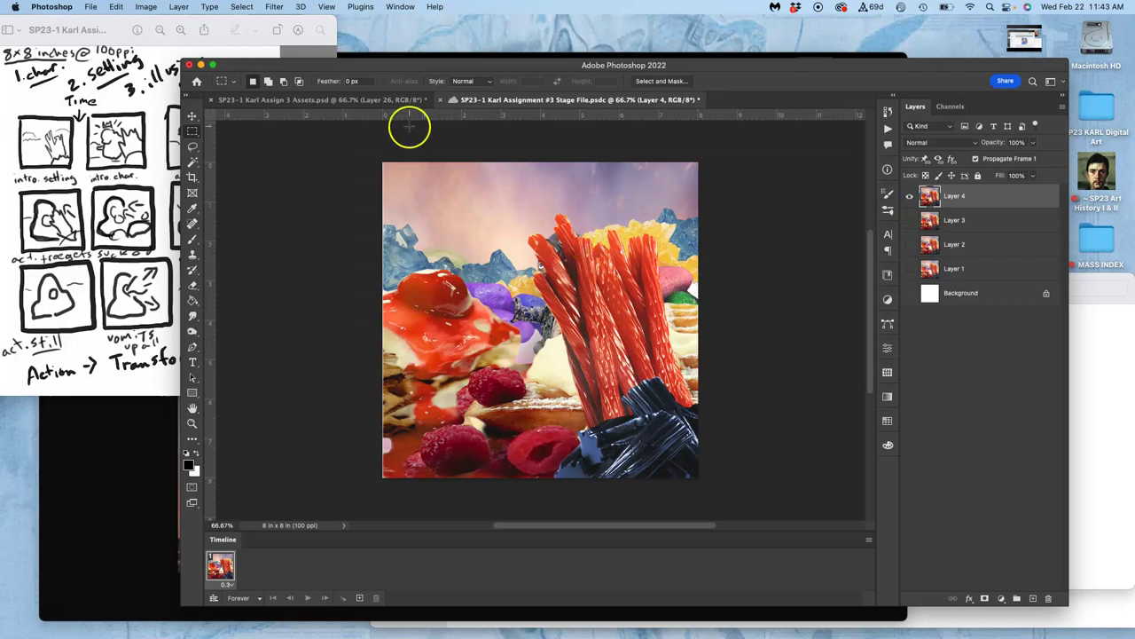
In Assets, delete merged Layer 26, set Atmosphere opacity to 73%, and show Layer 25 copy.
left_click(381, 104)
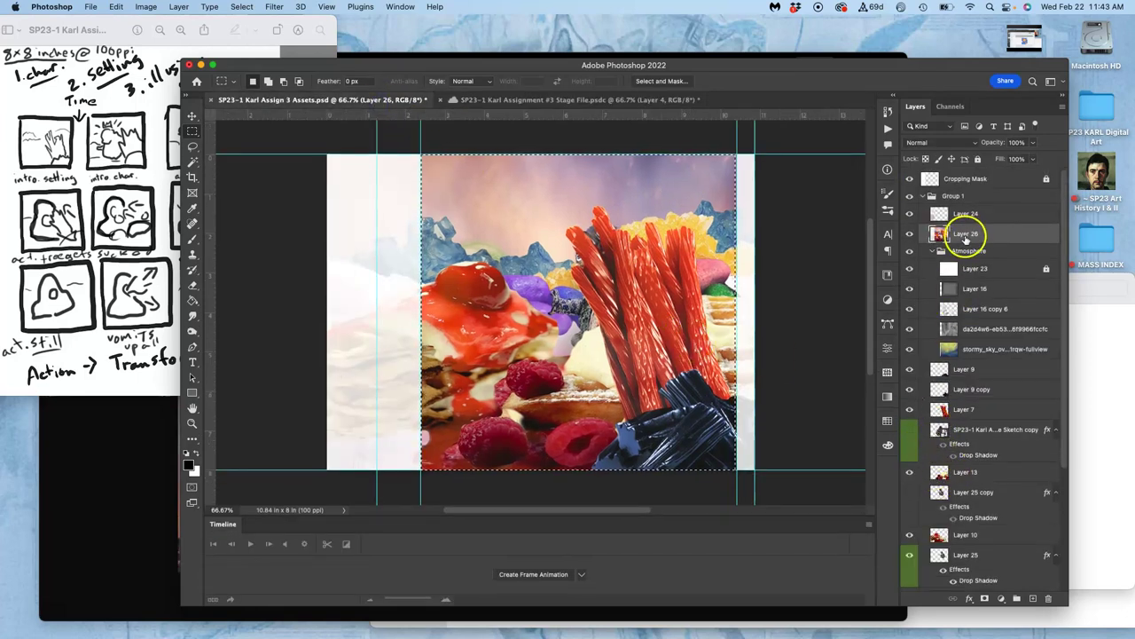
mouse_move(967, 236)
left_mouse_down()
mouse_move(963, 253)
mouse_move(972, 236)
left_mouse_up()
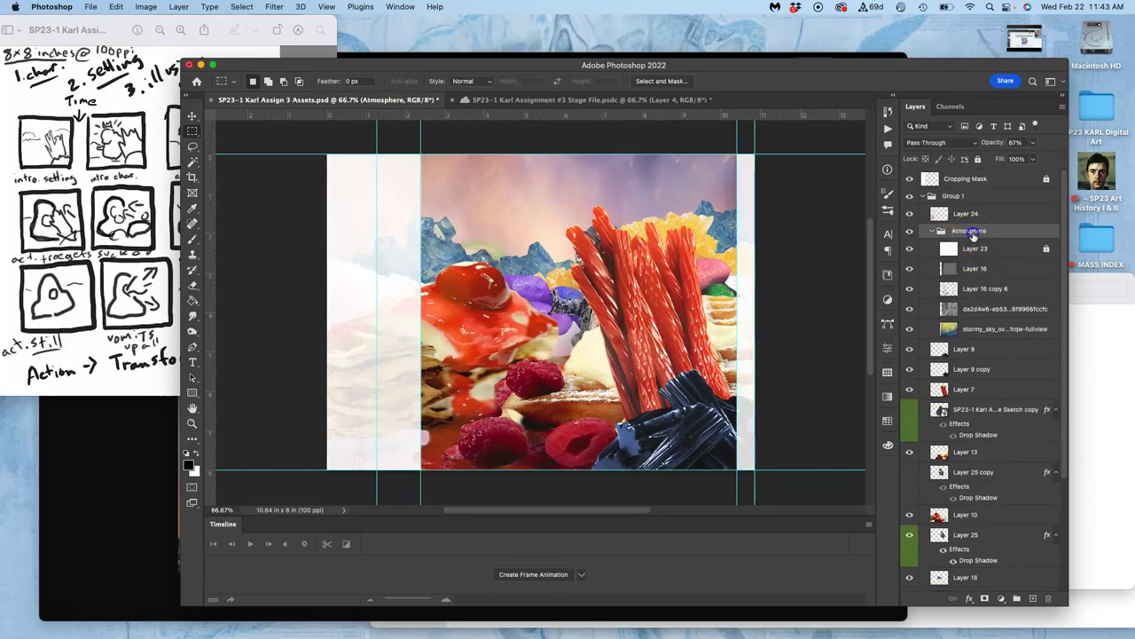
left_click(1033, 143)
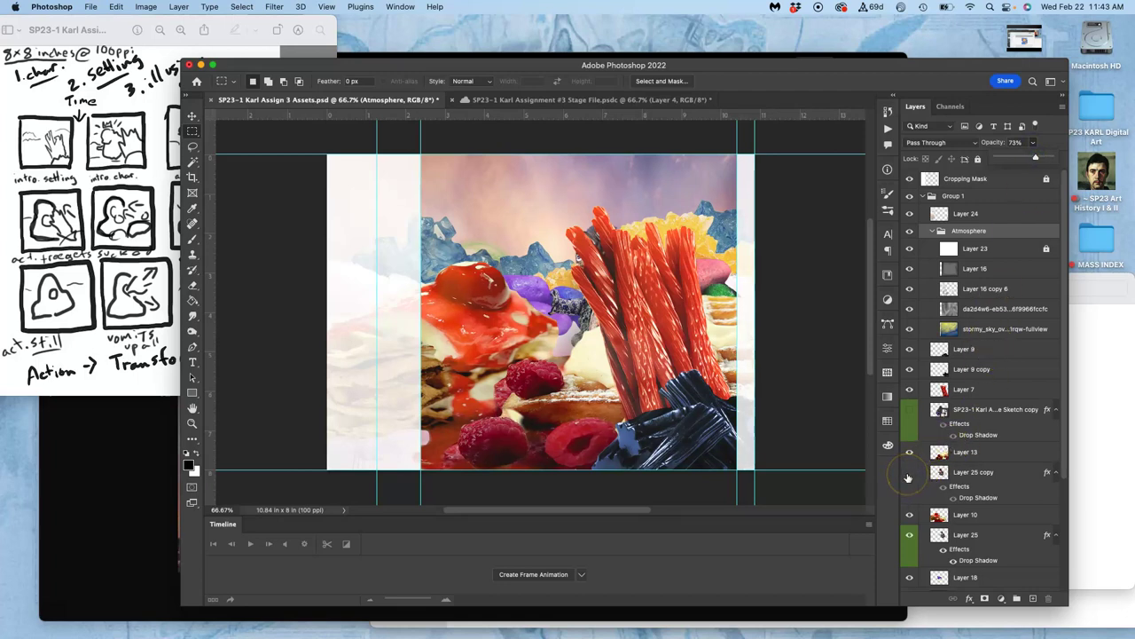
left_click(908, 472)
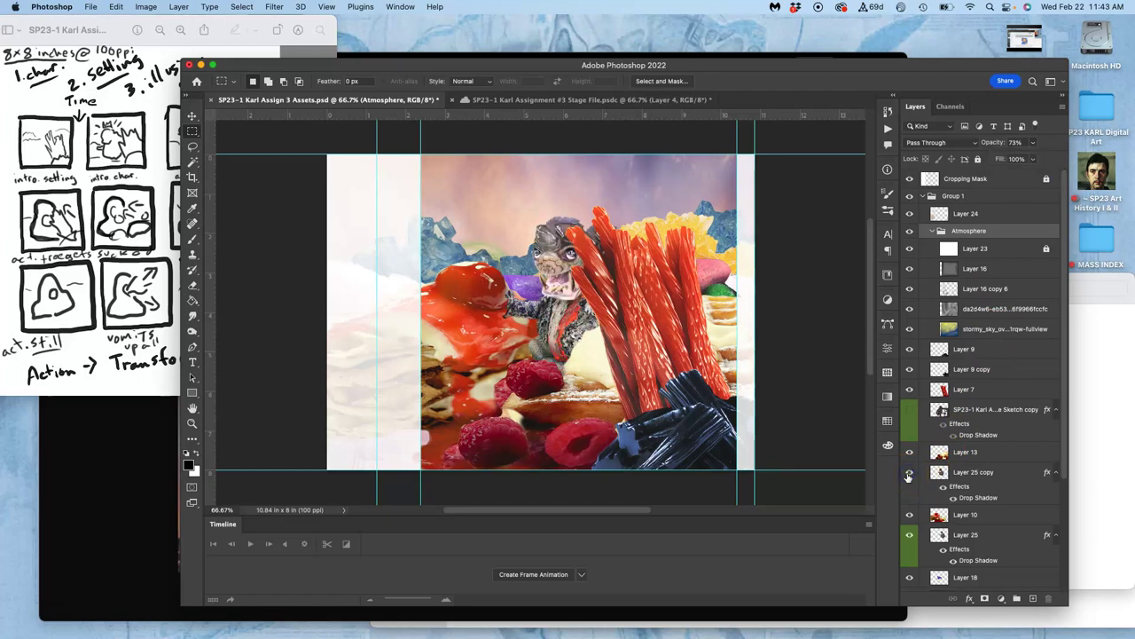
Expand the Sun's Movement Across the Sky group, toggle Sun copy 11 and Sun copy, then collapse it.
scroll(932, 483, "down", 5)
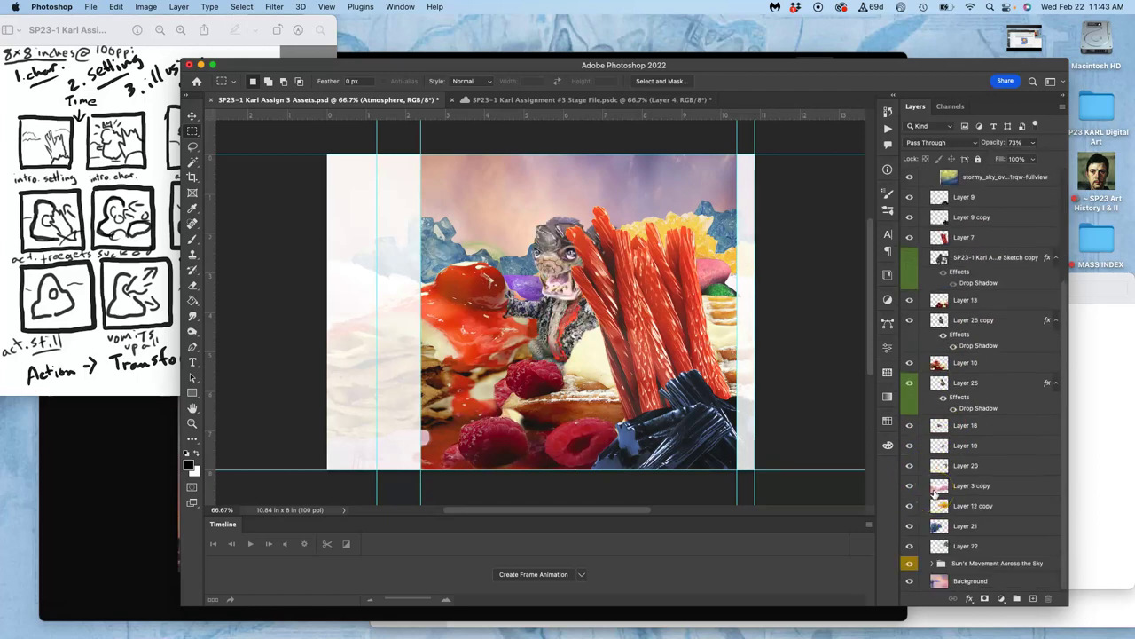
left_click(933, 563)
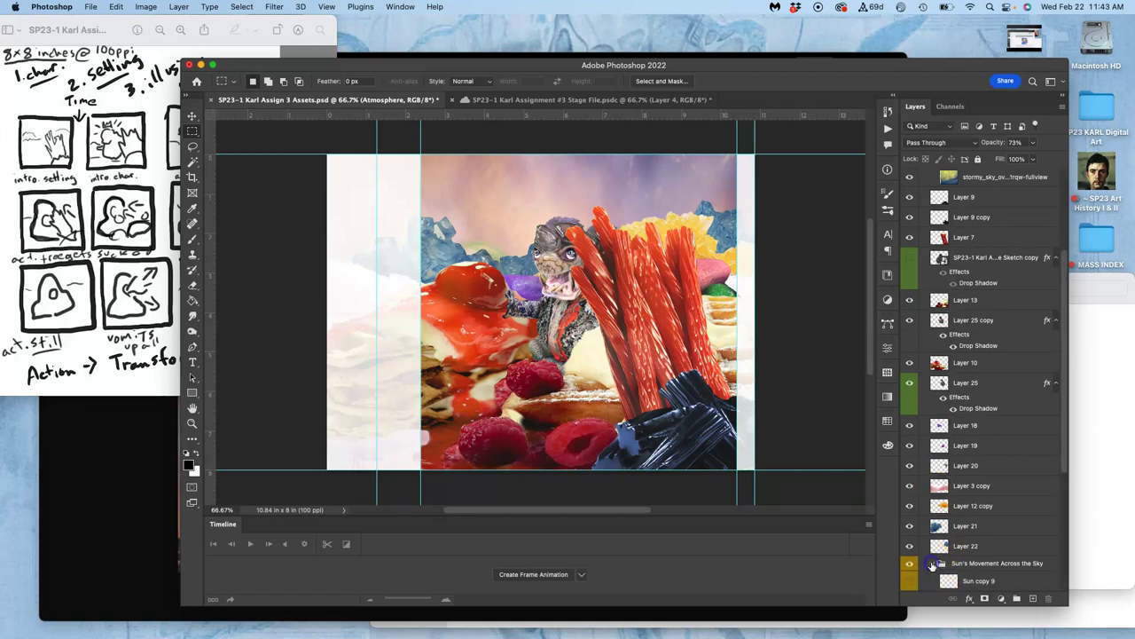
scroll(933, 566, "down", 3)
scroll(933, 566, "down", 3)
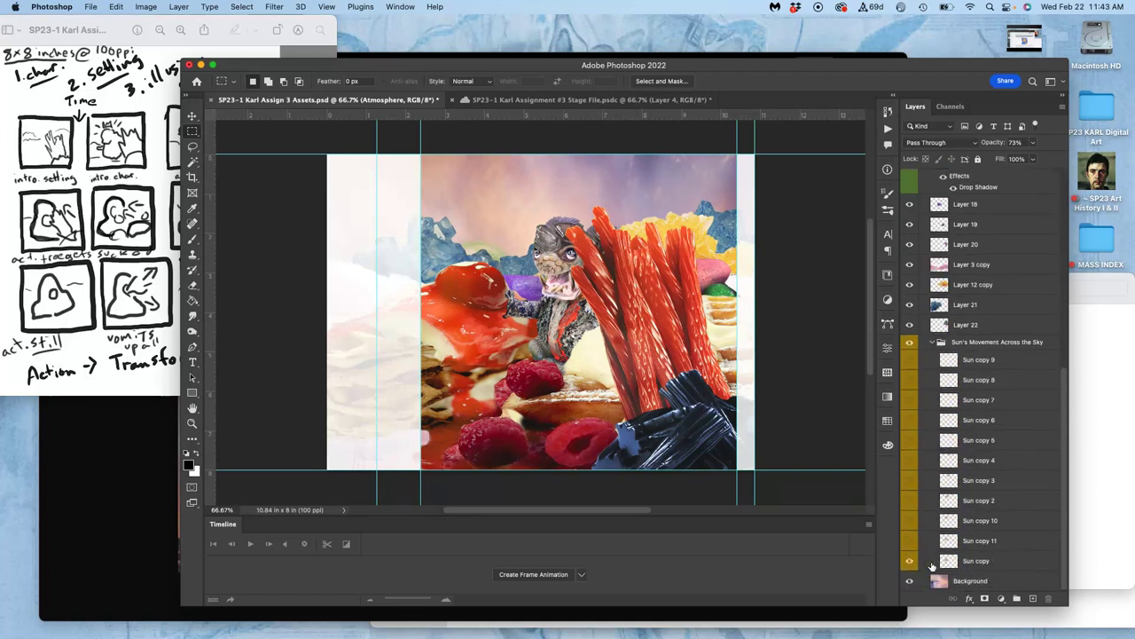
left_click(908, 541)
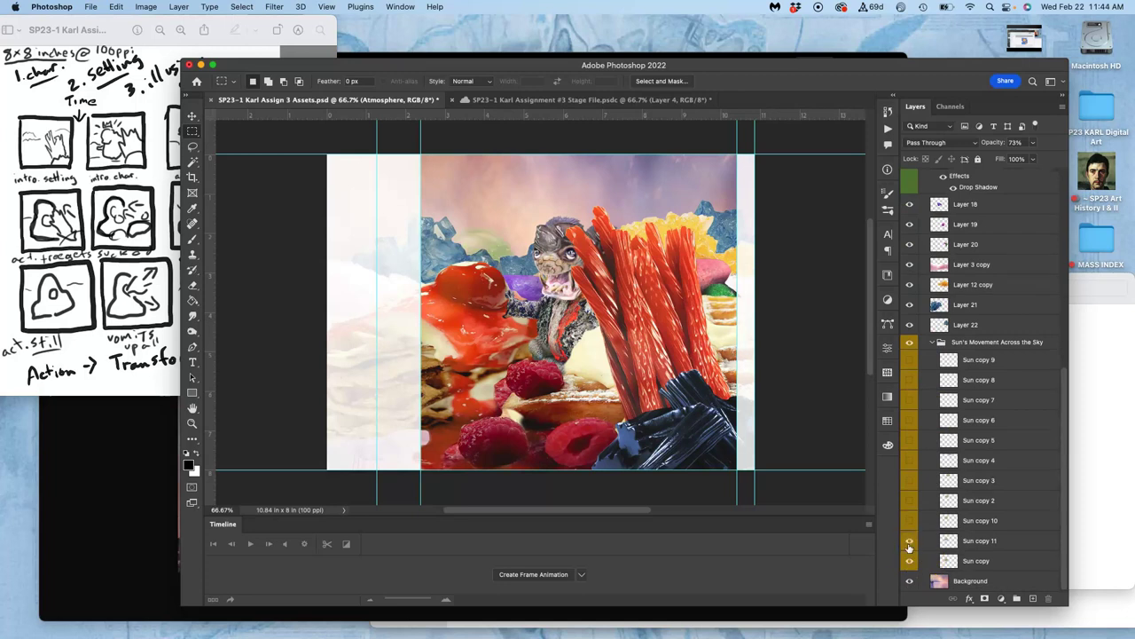
left_click(908, 560)
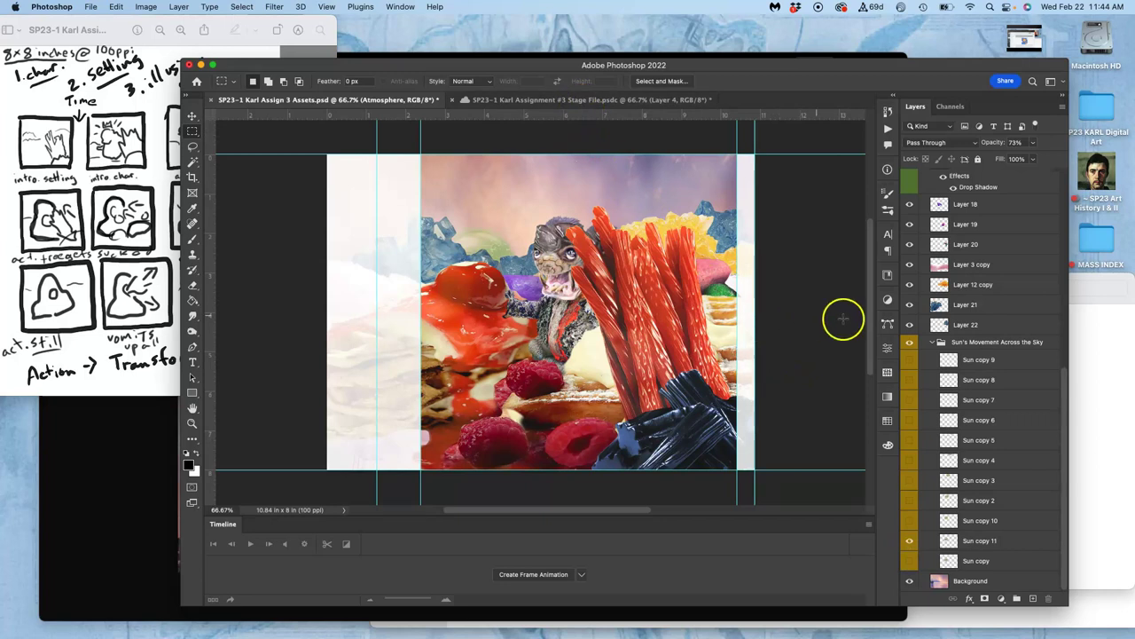
scroll(954, 359, "up", 10)
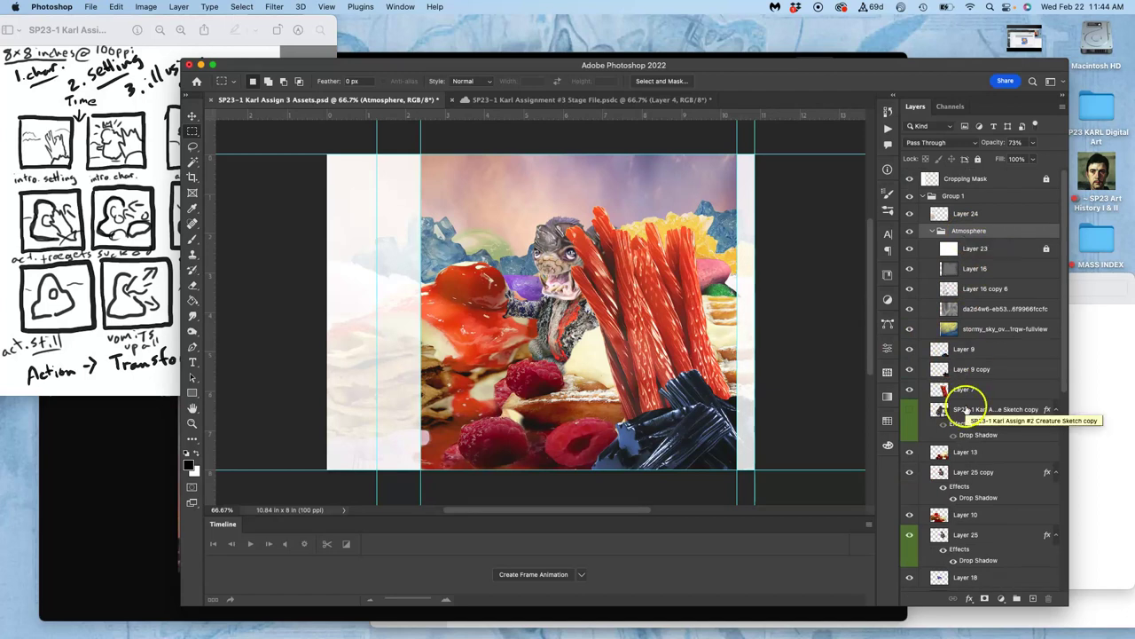
scroll(954, 406, "down", 10)
left_click_drag(917, 527, 909, 552)
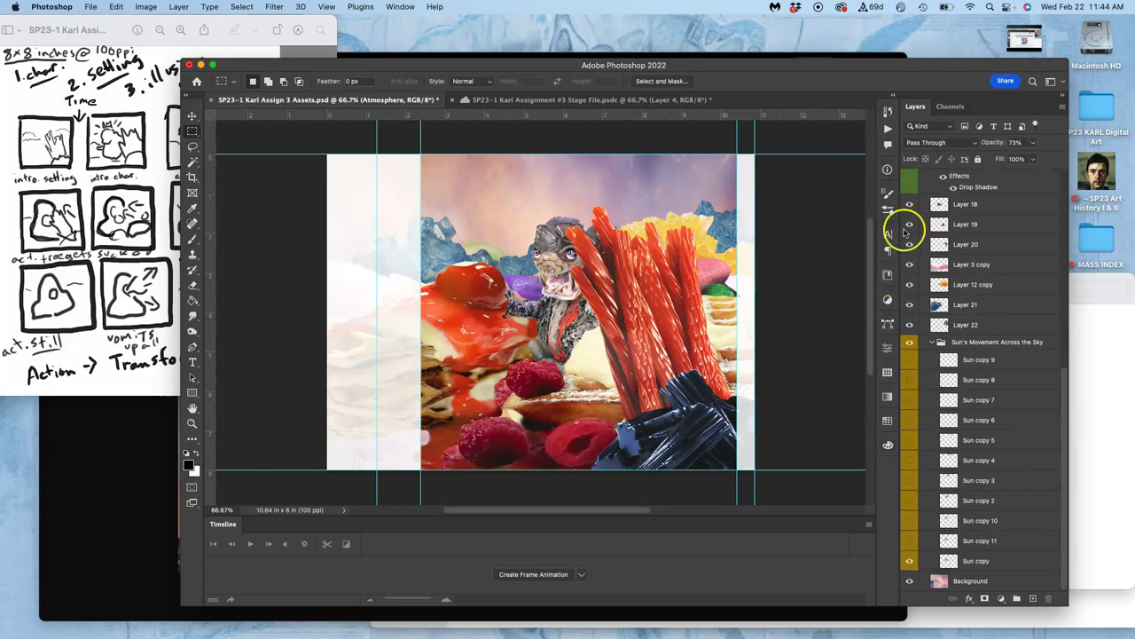
left_click(932, 343)
scroll(976, 330, "up", 5)
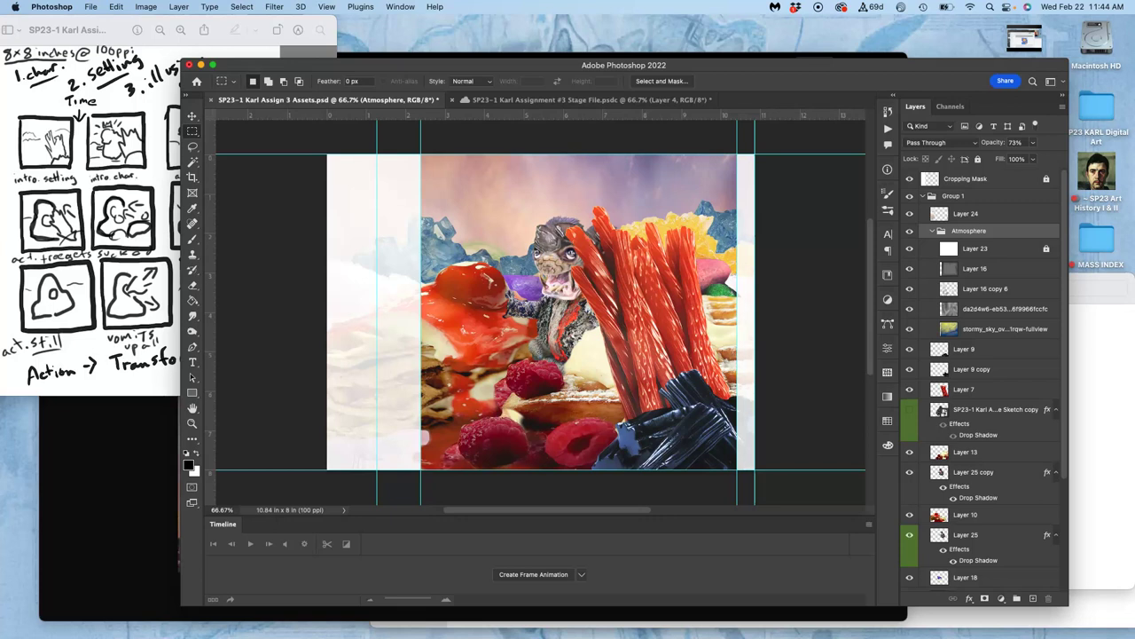
left_click(179, 7)
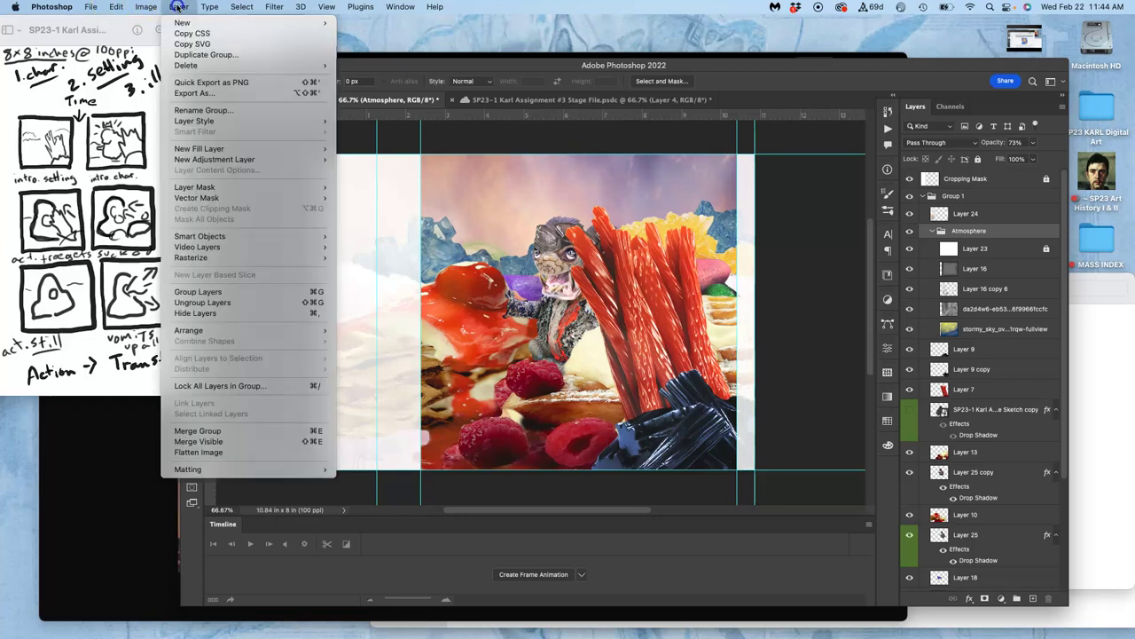
left_click(201, 442, "alt")
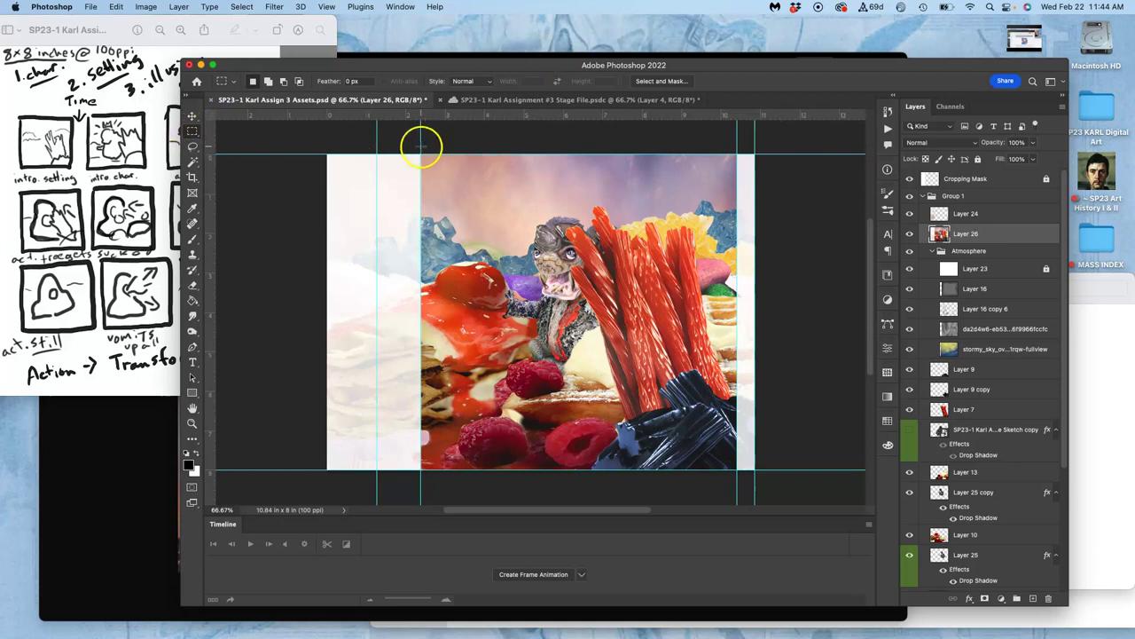
left_click_drag(422, 155, 783, 479)
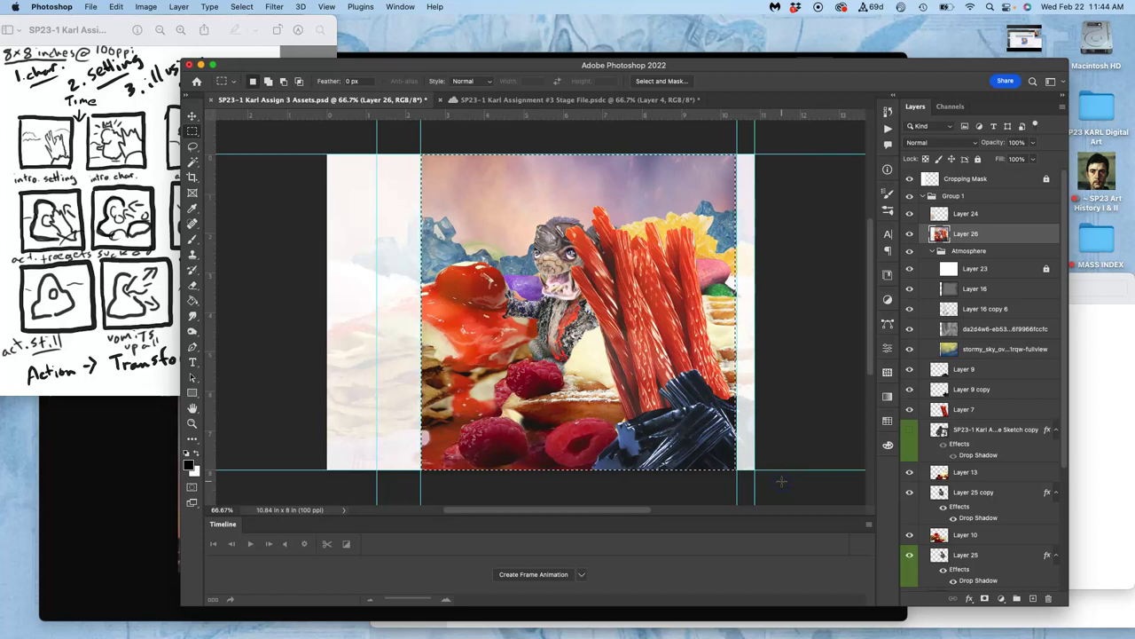
left_click(619, 100)
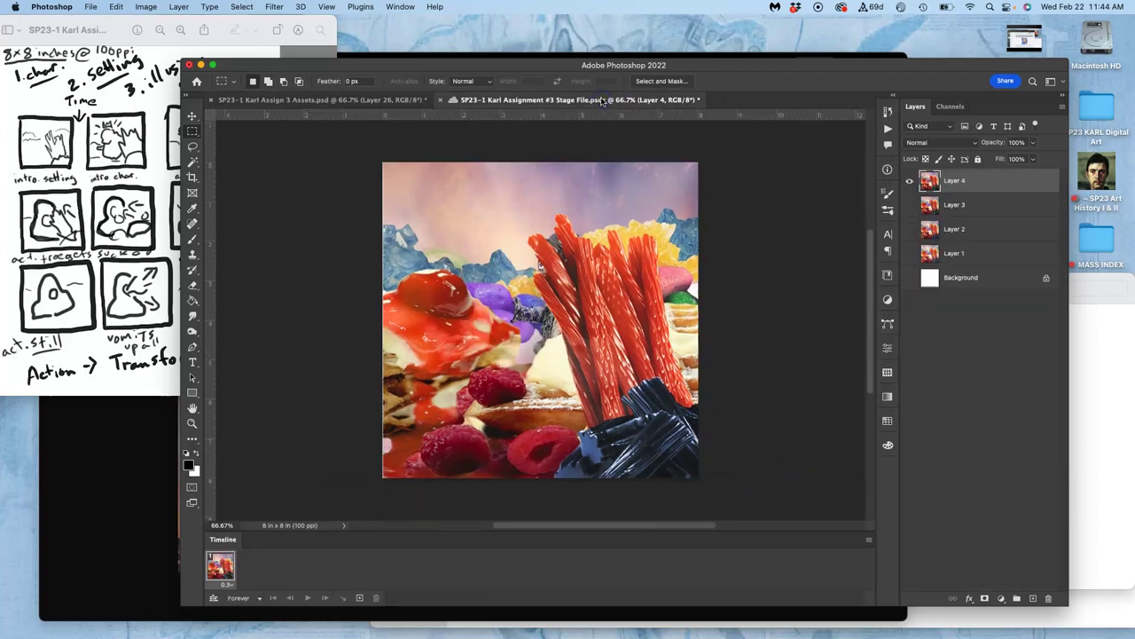
key("super+v")
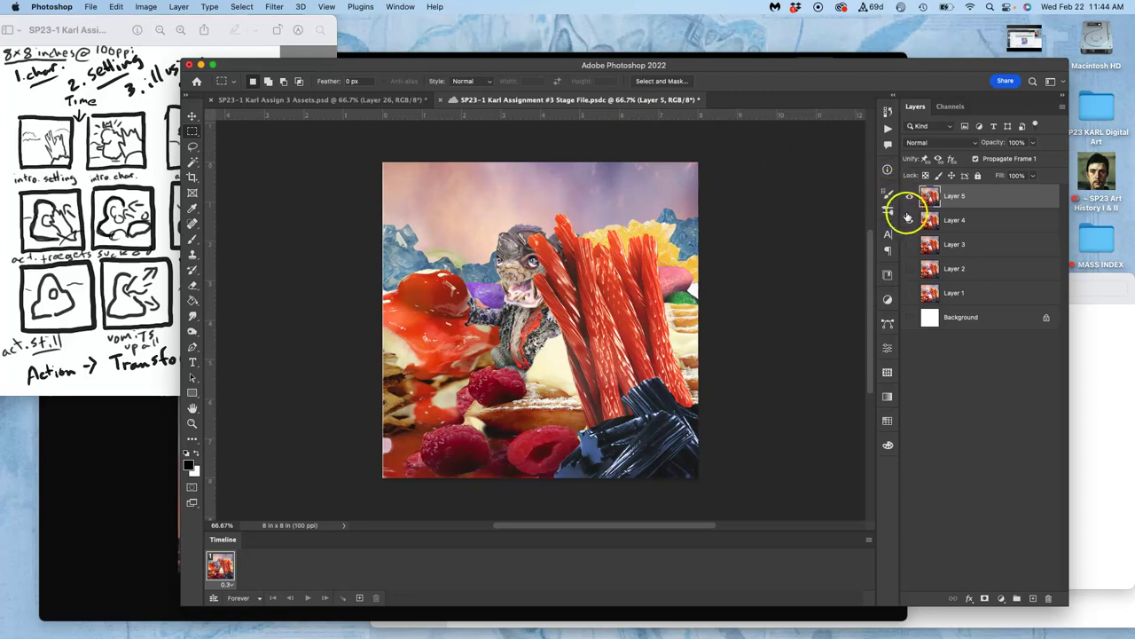
left_click(910, 200)
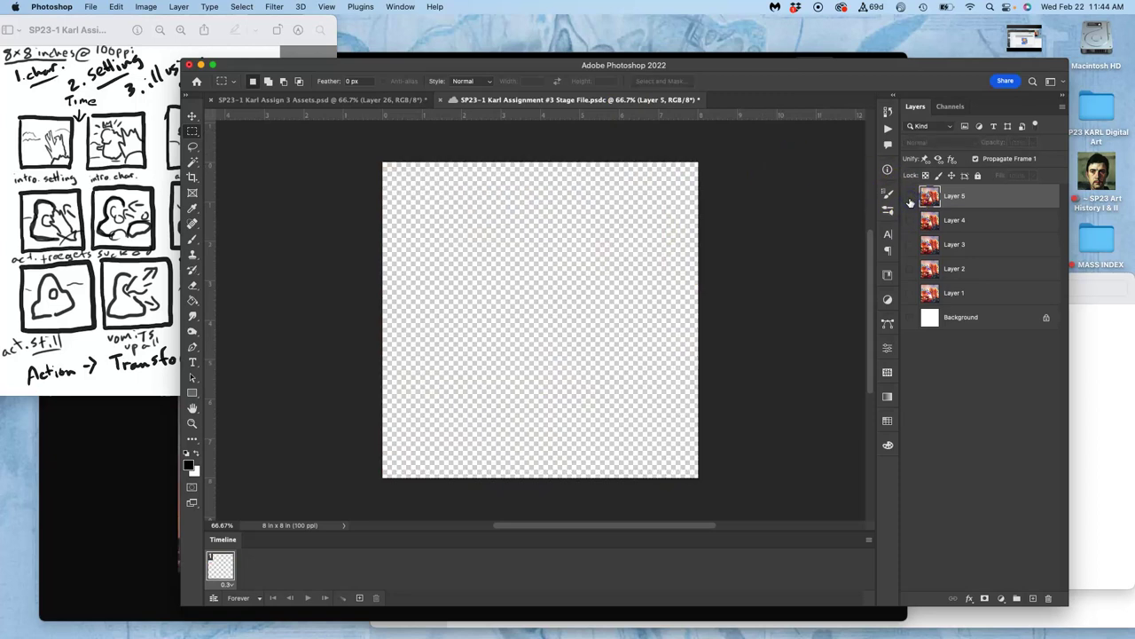
left_click(909, 201)
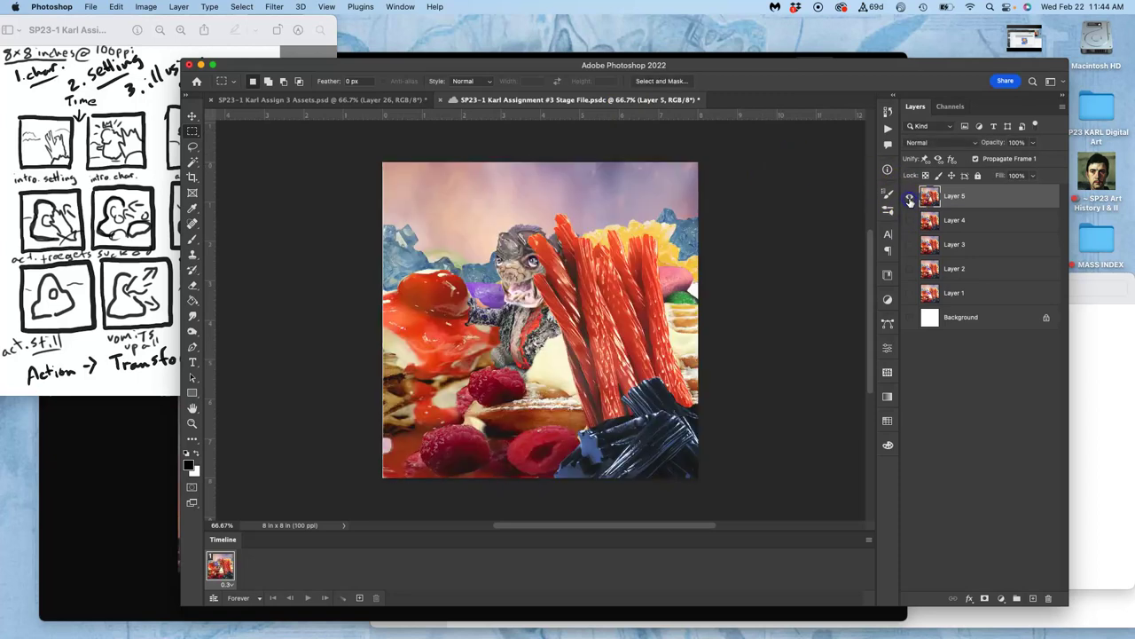
left_click(145, 155)
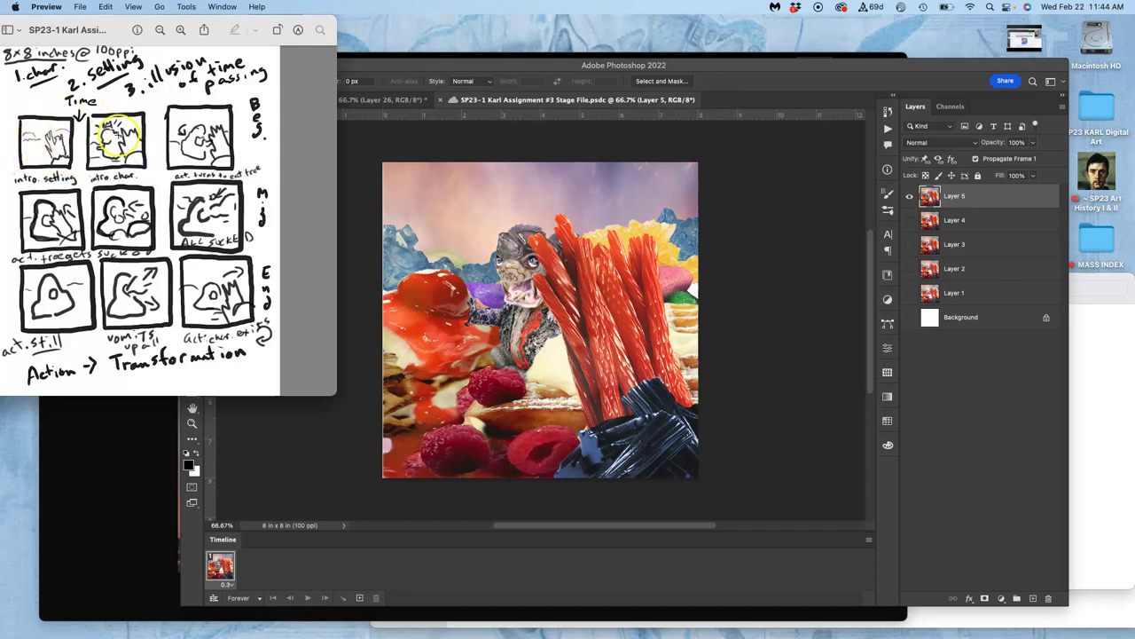
left_click(606, 136)
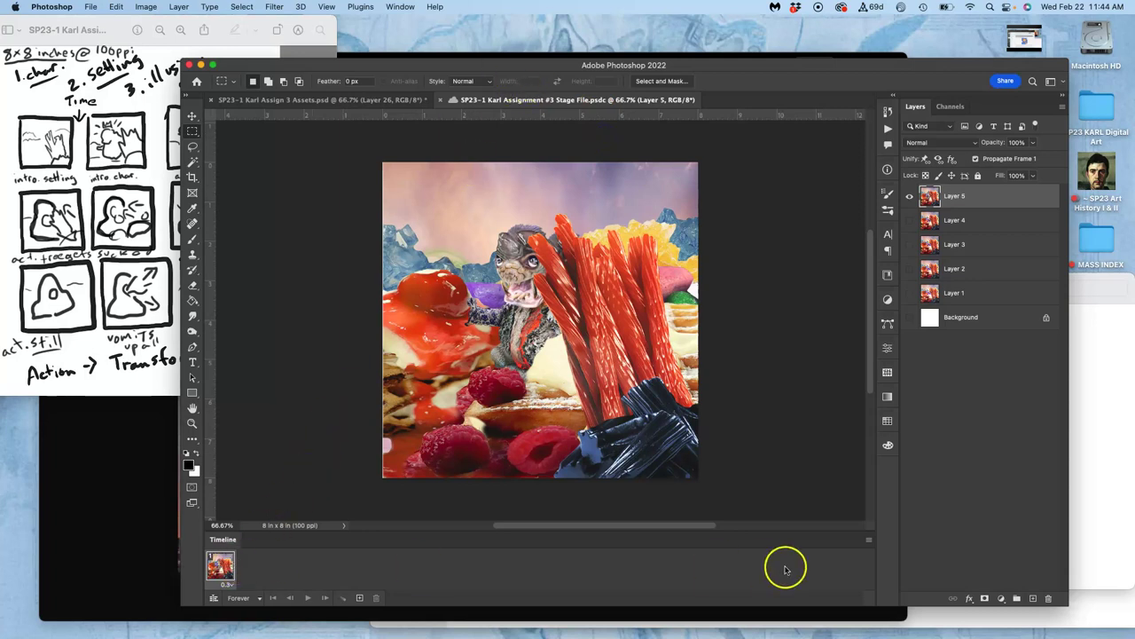
Make animation frames from the layers and delete the blank white frame.
left_click(873, 538)
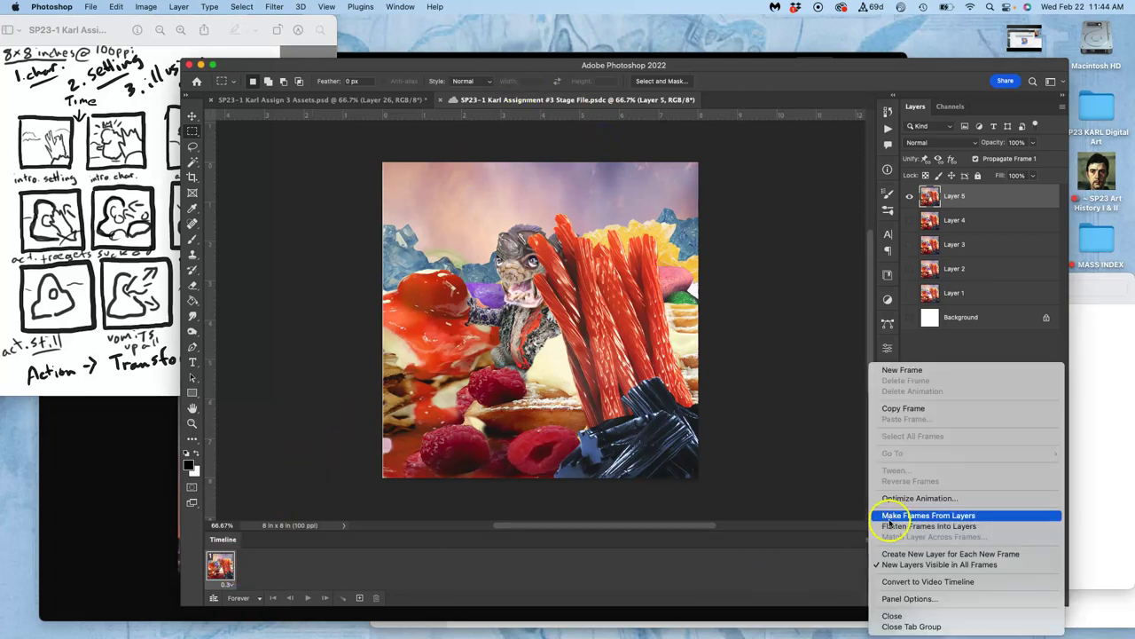
left_click(892, 516)
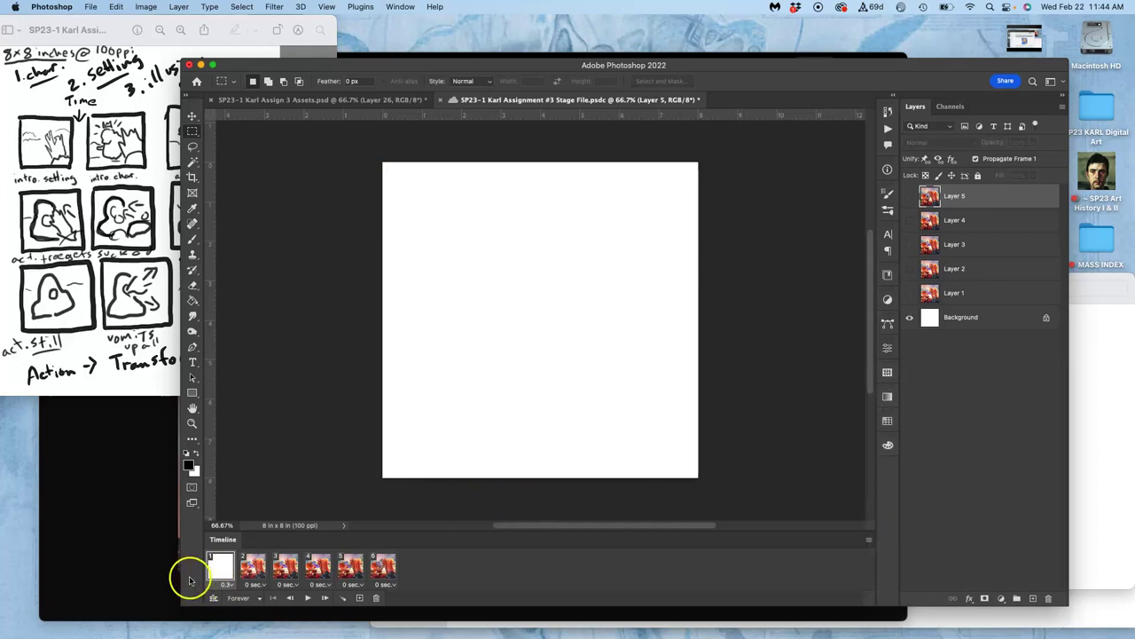
left_click_drag(222, 565, 375, 600)
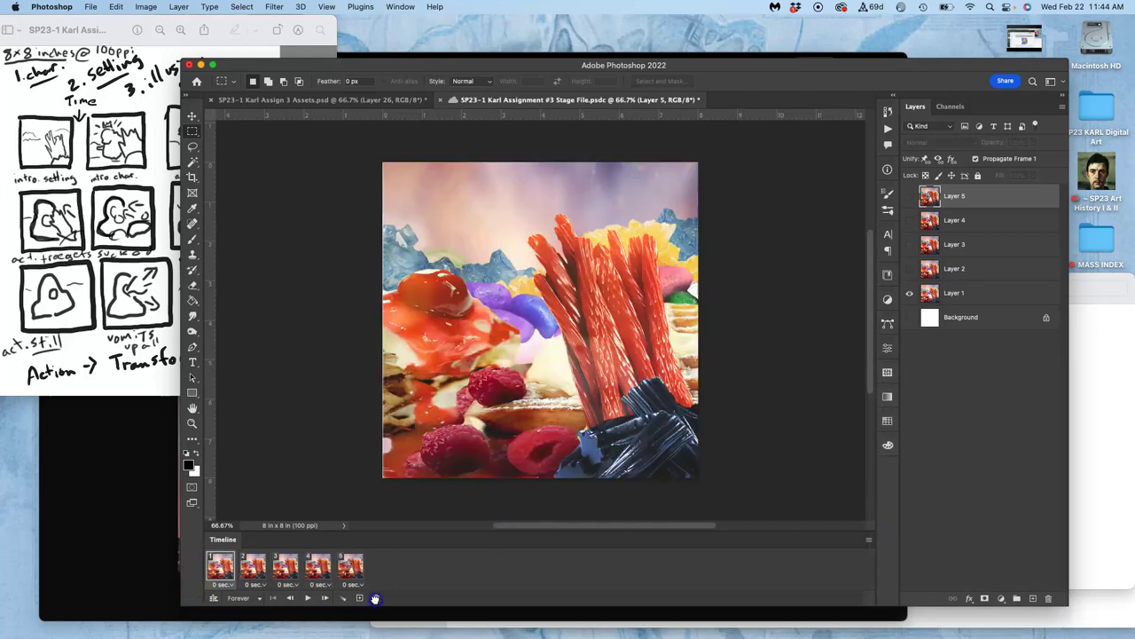
Give all five frames a 0.3-second delay and play the preview.
left_click(353, 573)
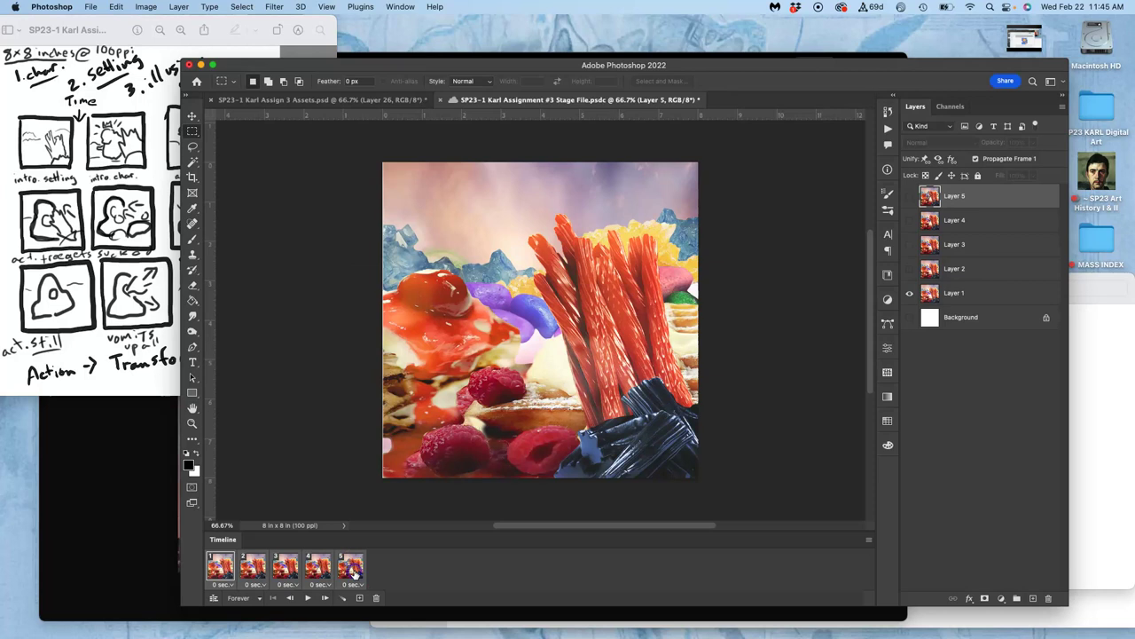
left_click(355, 587)
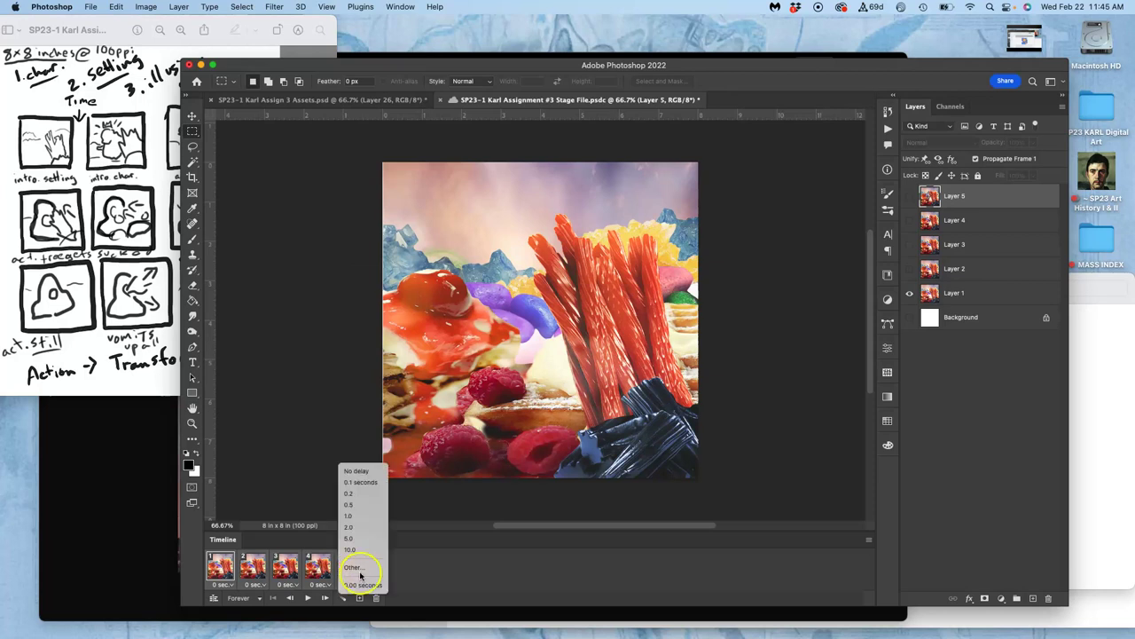
left_click(357, 569)
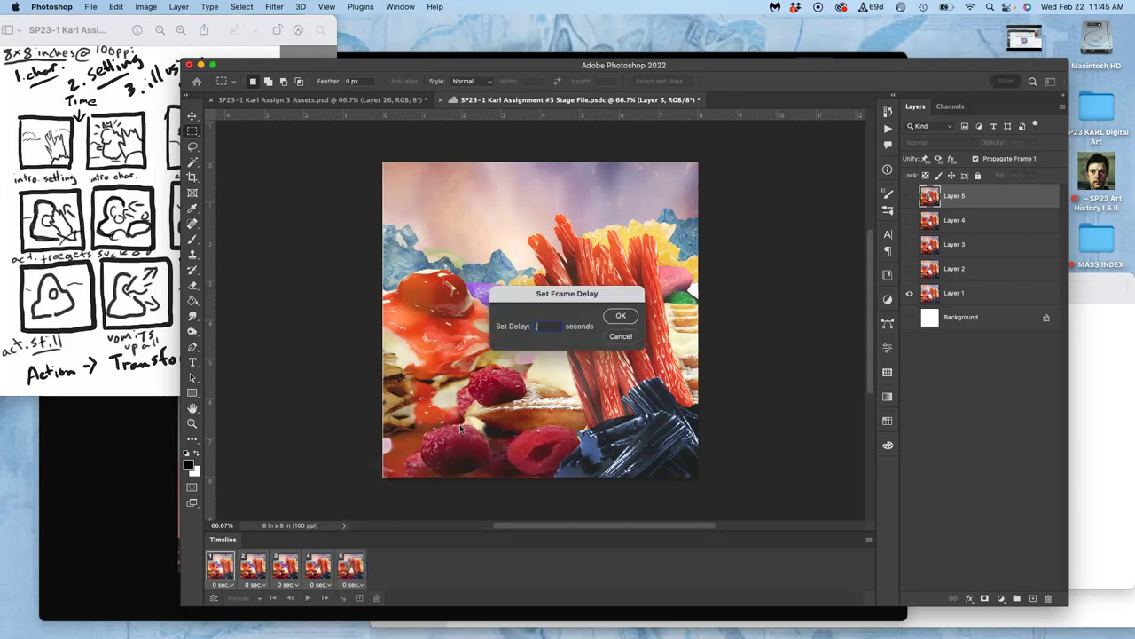
type(".3")
left_click(621, 315)
left_click(308, 598)
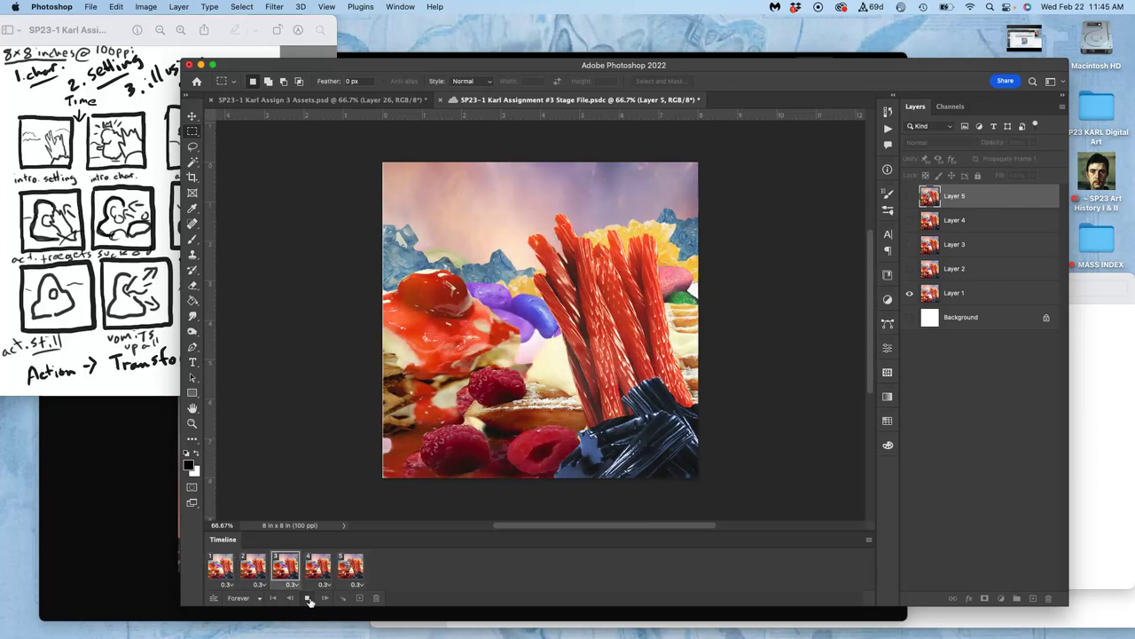
Stop the preview and compare frame 4, without the character, against frame 5, with it.
left_click(319, 597)
left_click(348, 570)
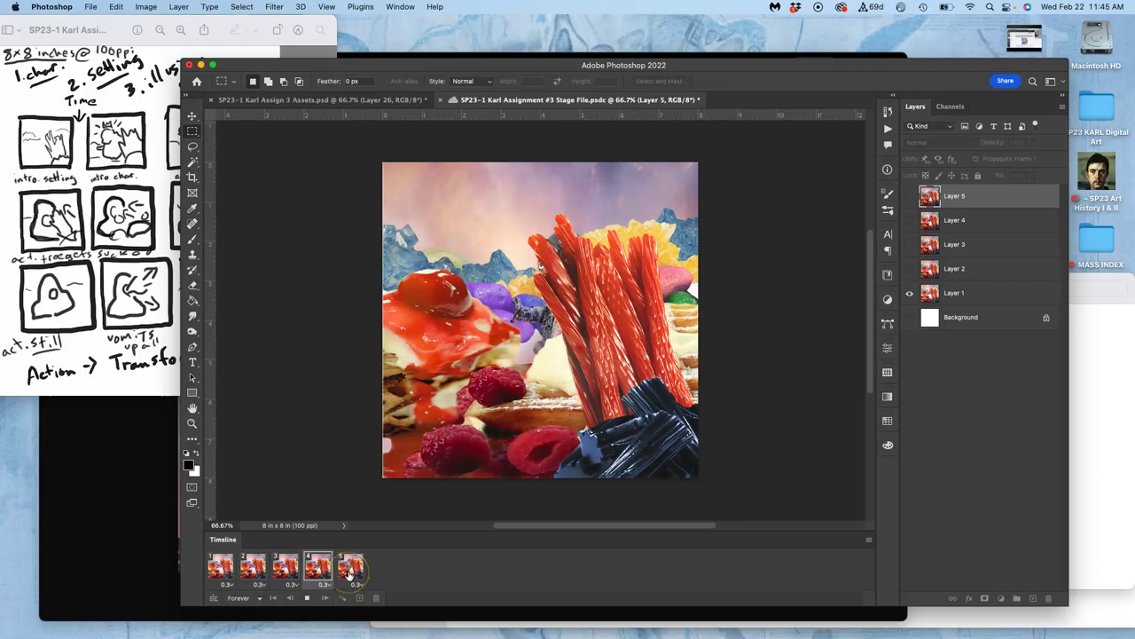
left_click(348, 572)
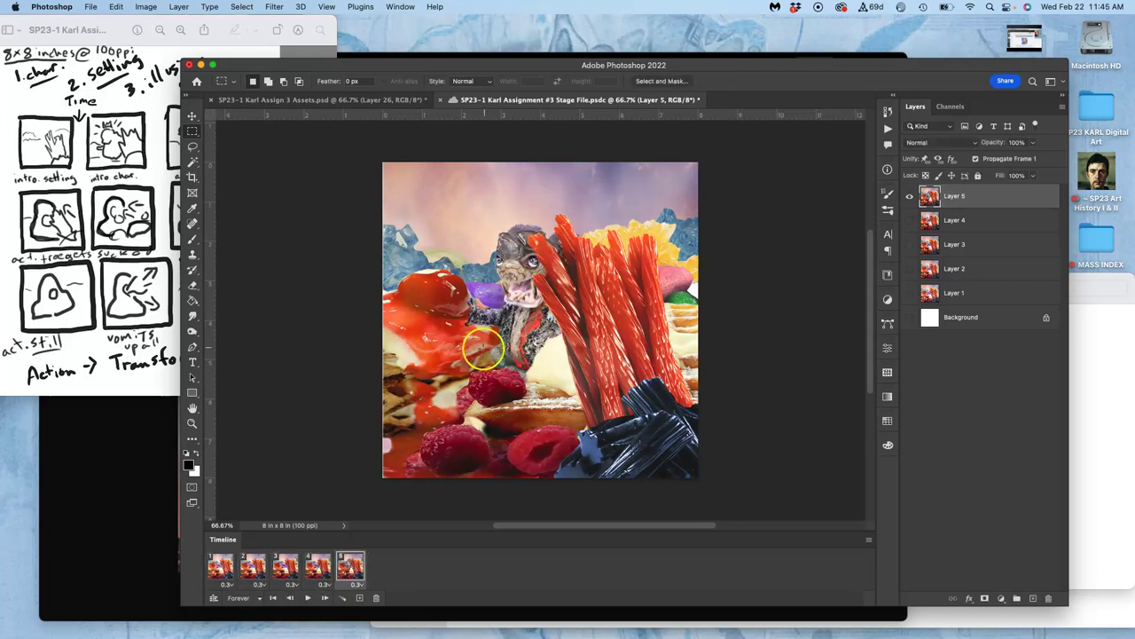
left_click(317, 569)
left_click(351, 566)
In the Assign 3 Assets file, delete the merged Layer 26.
left_click(394, 100)
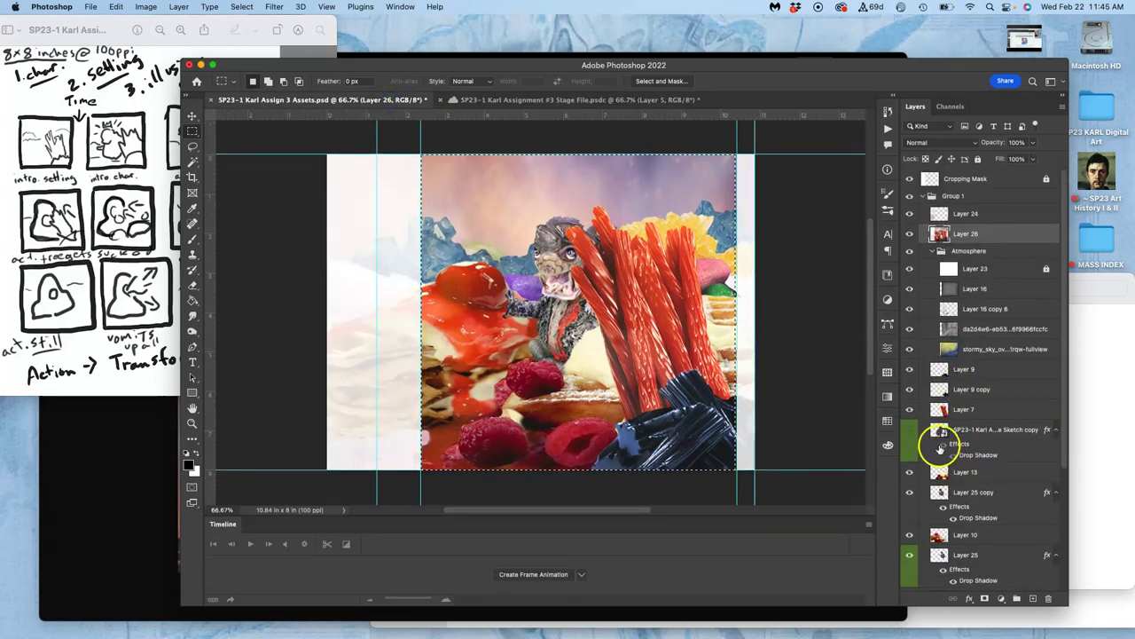
left_click(911, 493)
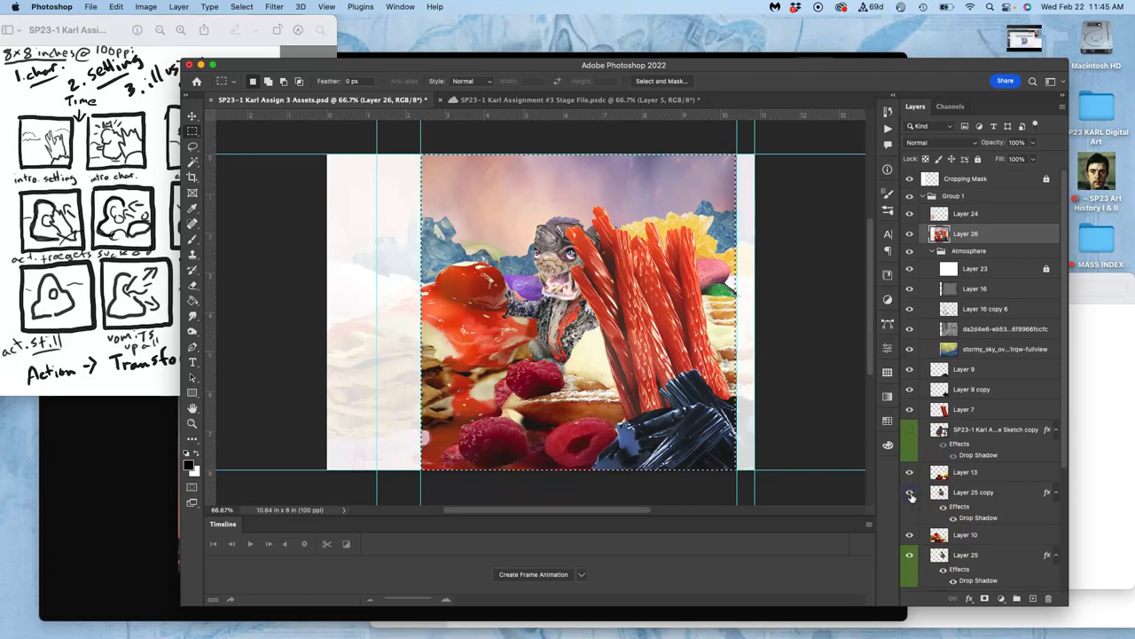
left_click(813, 364)
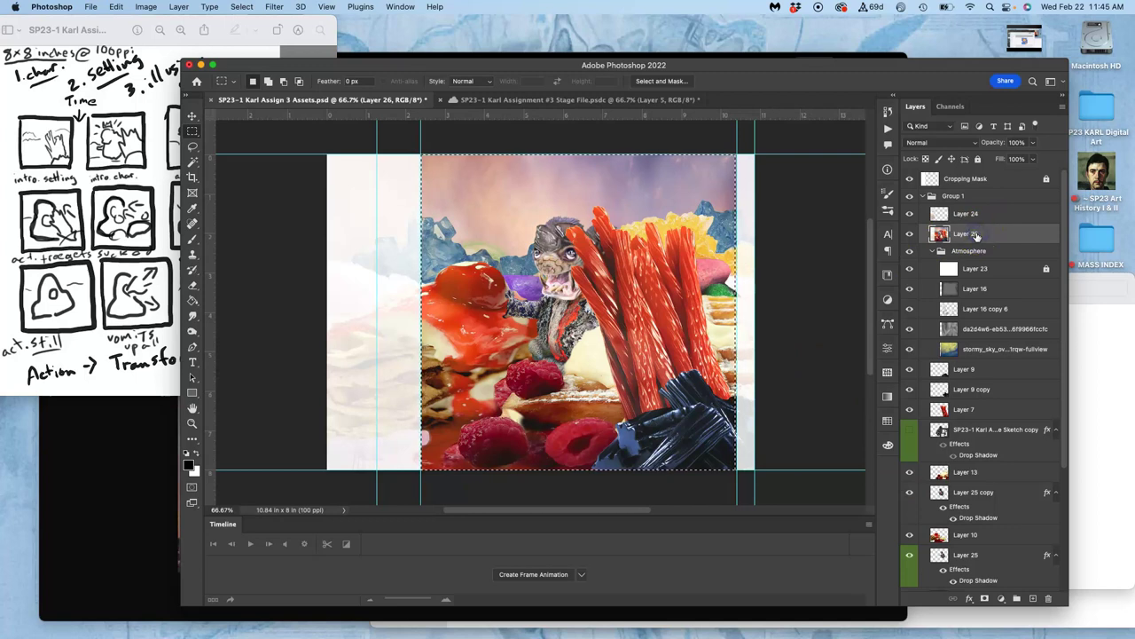
key("BackSpace")
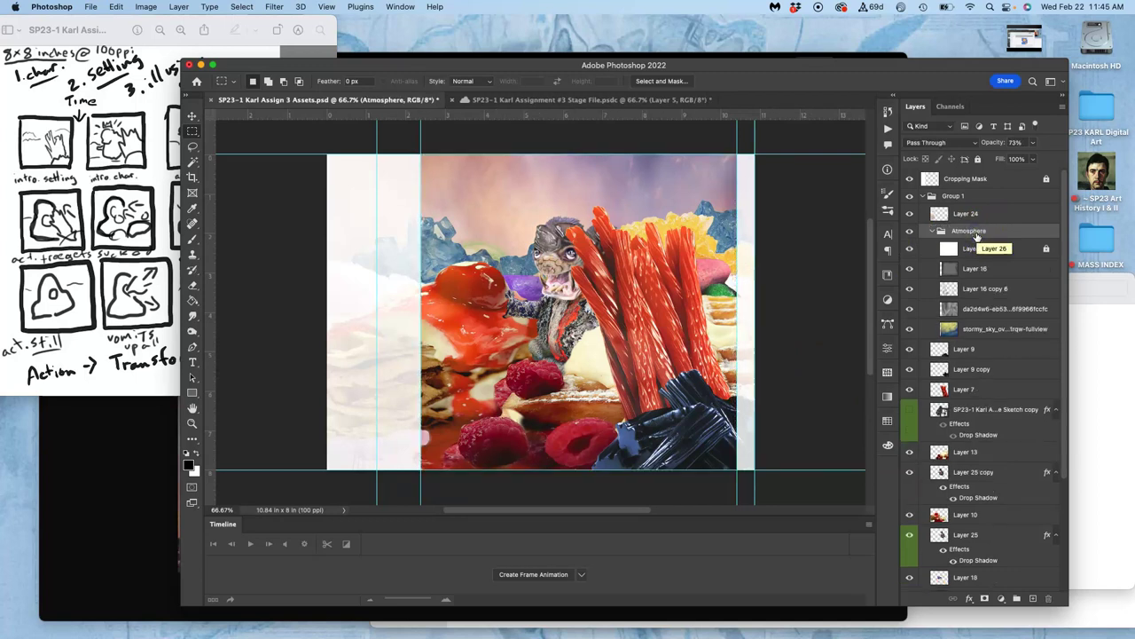
Toggle Layer 25 copy and Layer 25 visibility to compare, then return to the stage file.
left_click(912, 474)
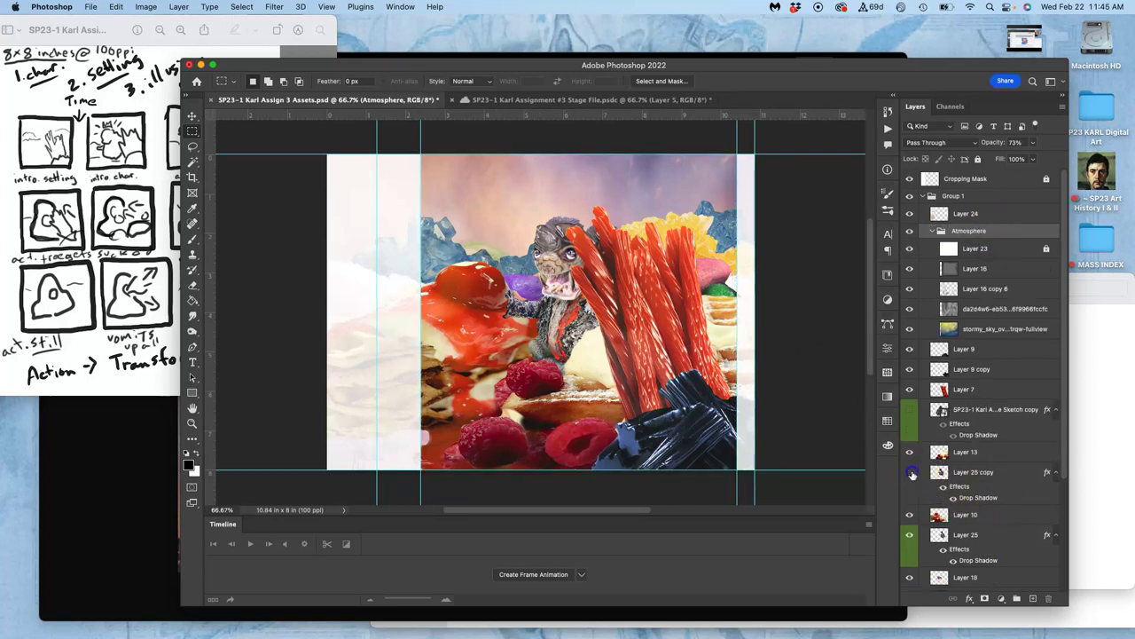
left_click(911, 474)
left_click(907, 538)
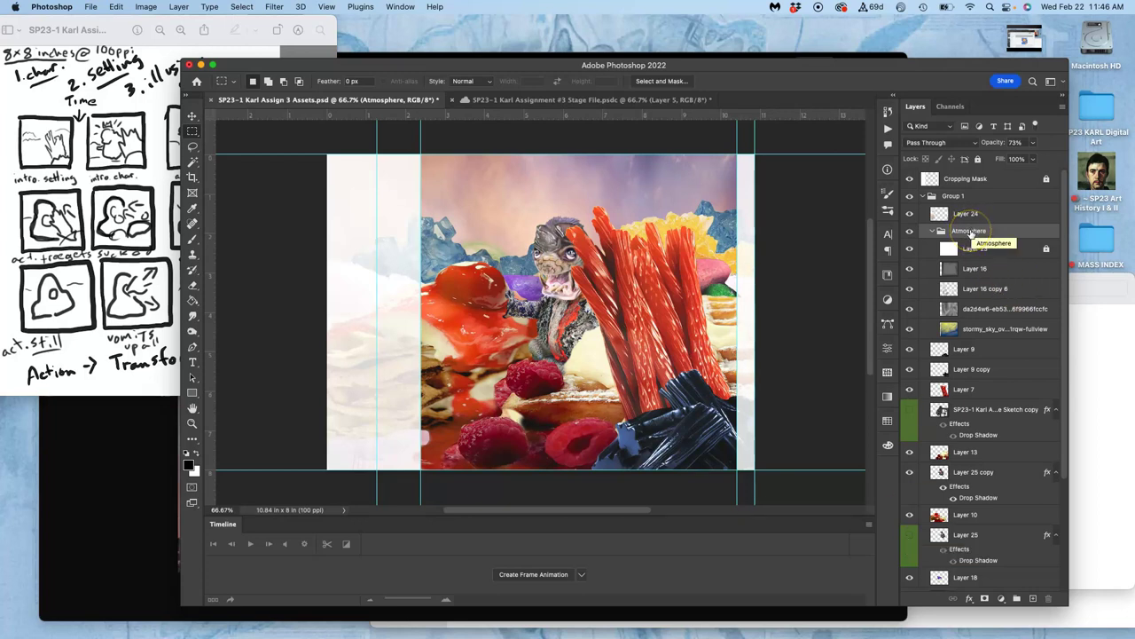
left_click(595, 101)
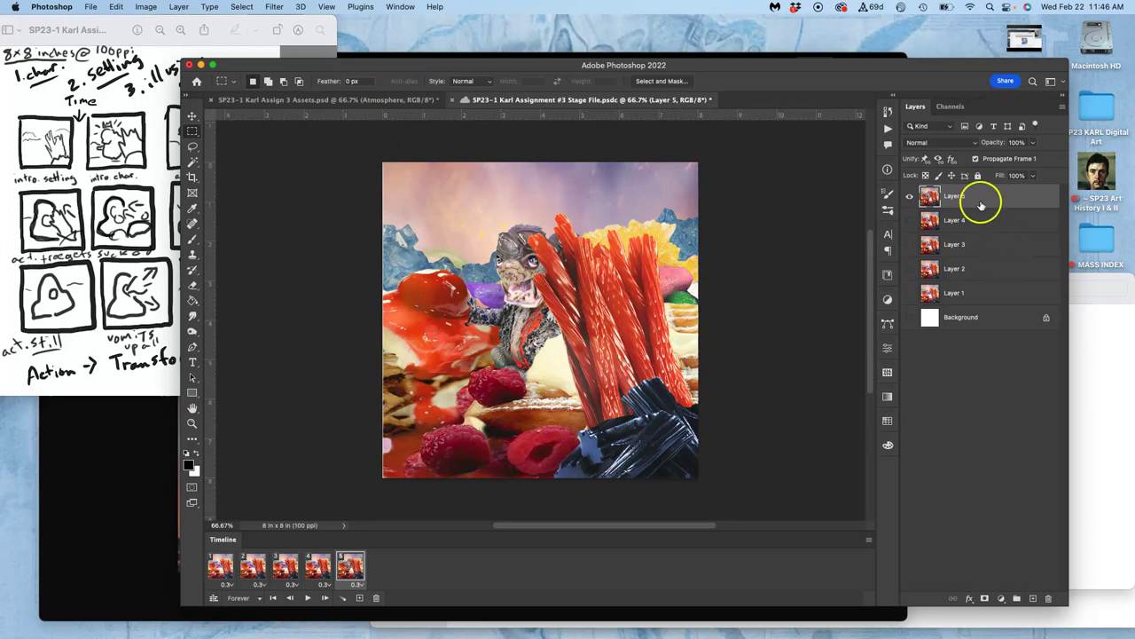
Delete Layer 5 and trim the stage animation down to a single frame.
left_click(967, 204)
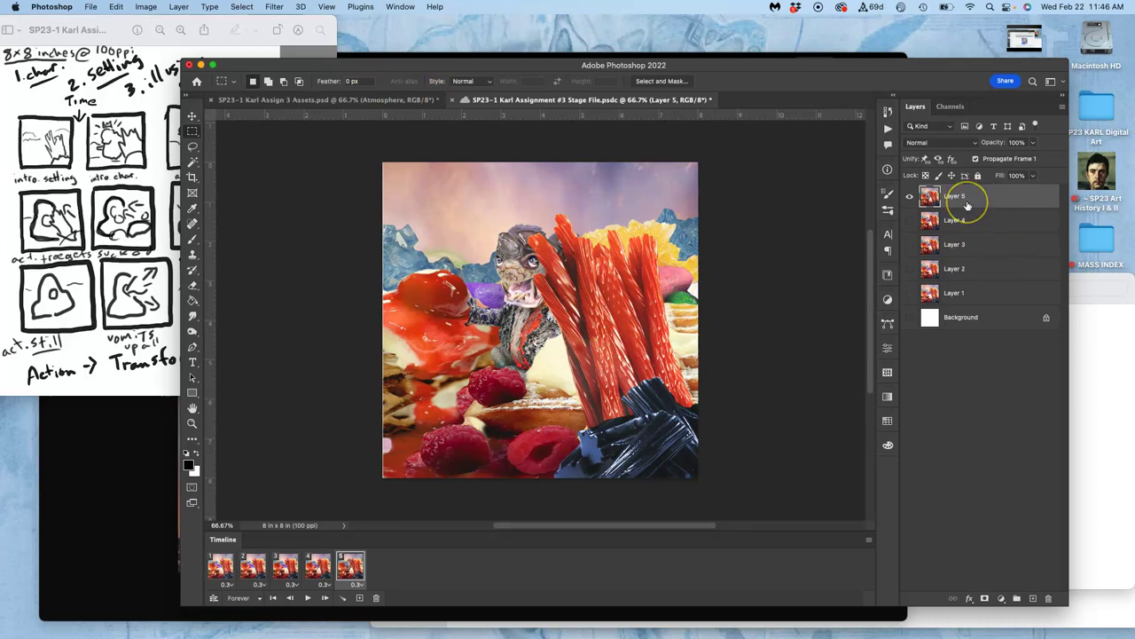
key("Delete")
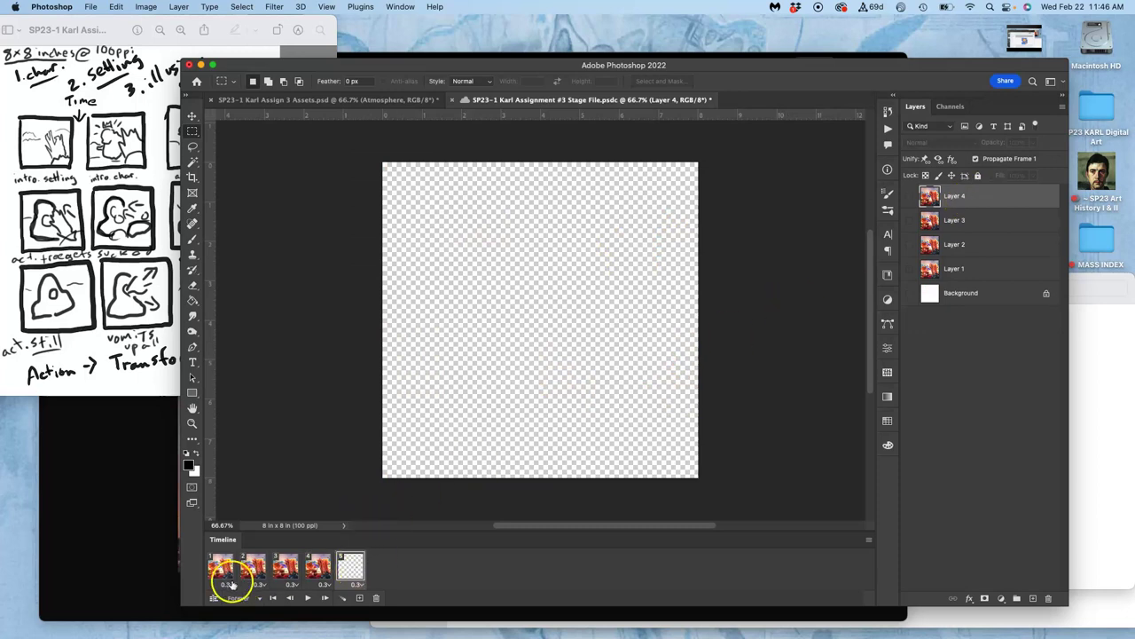
left_click(375, 597)
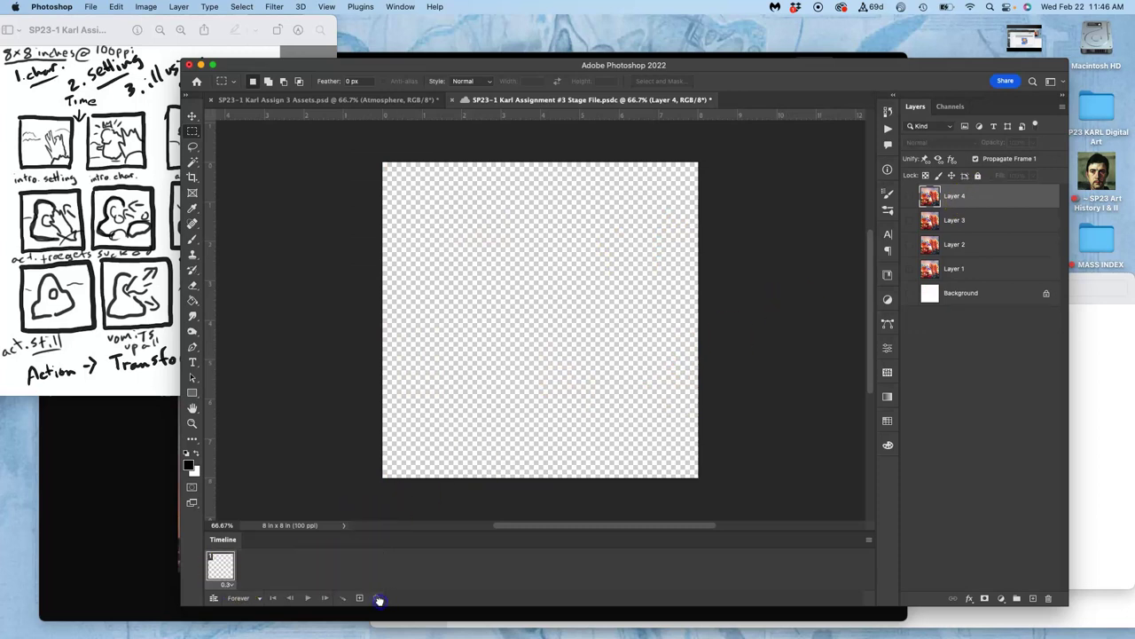
Show and hide Layer 4 again, then return to the assets collage.
left_click(909, 198)
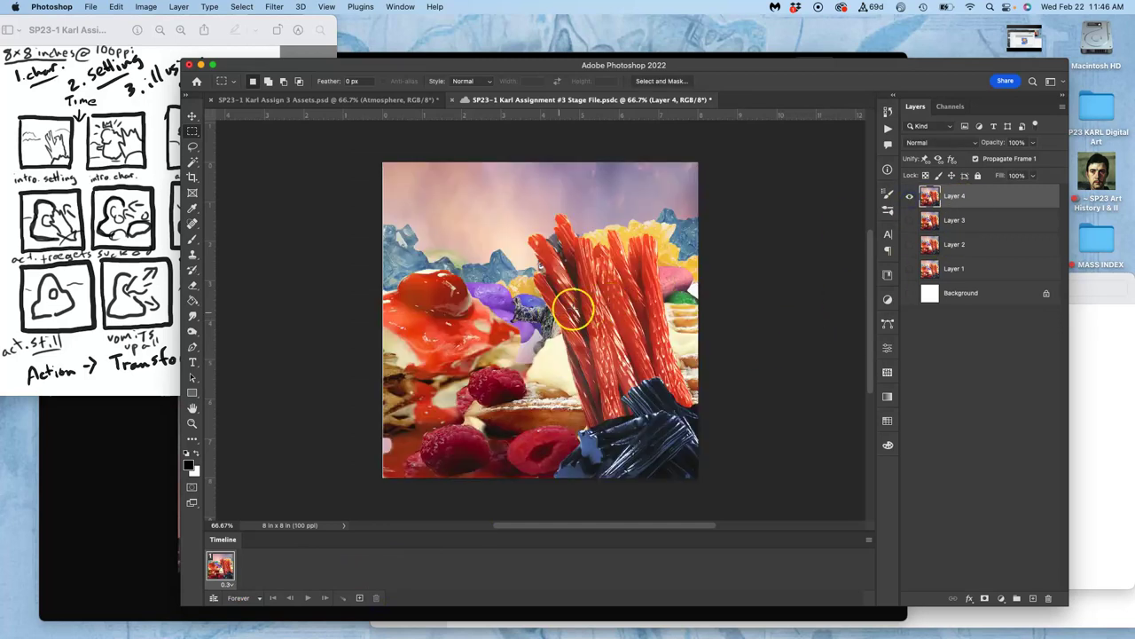
left_click(909, 197)
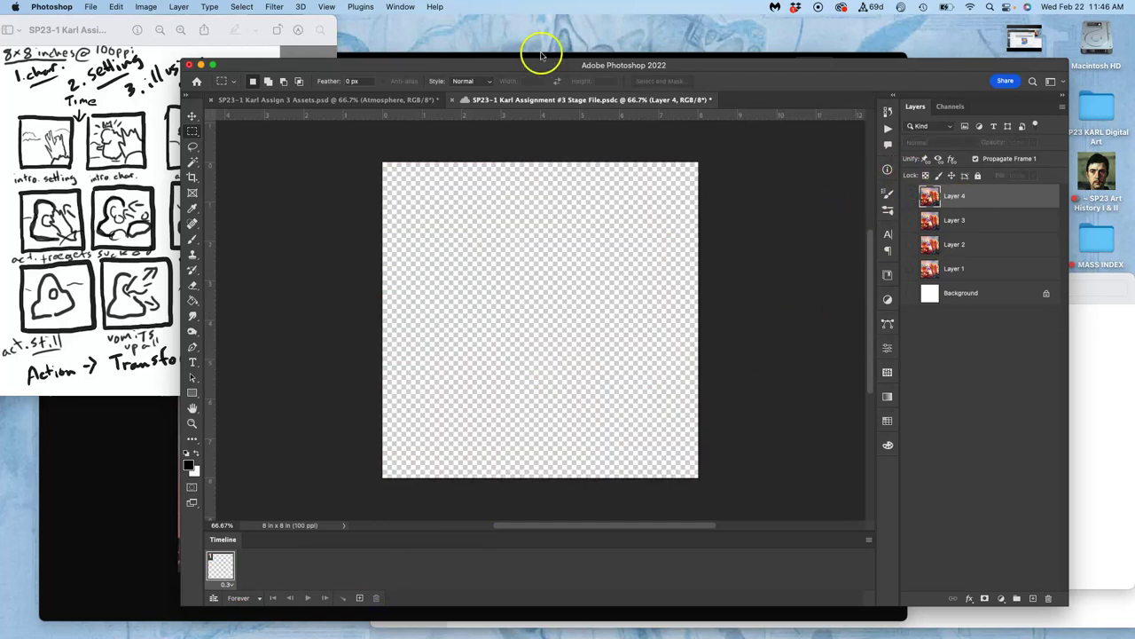
left_click(390, 99)
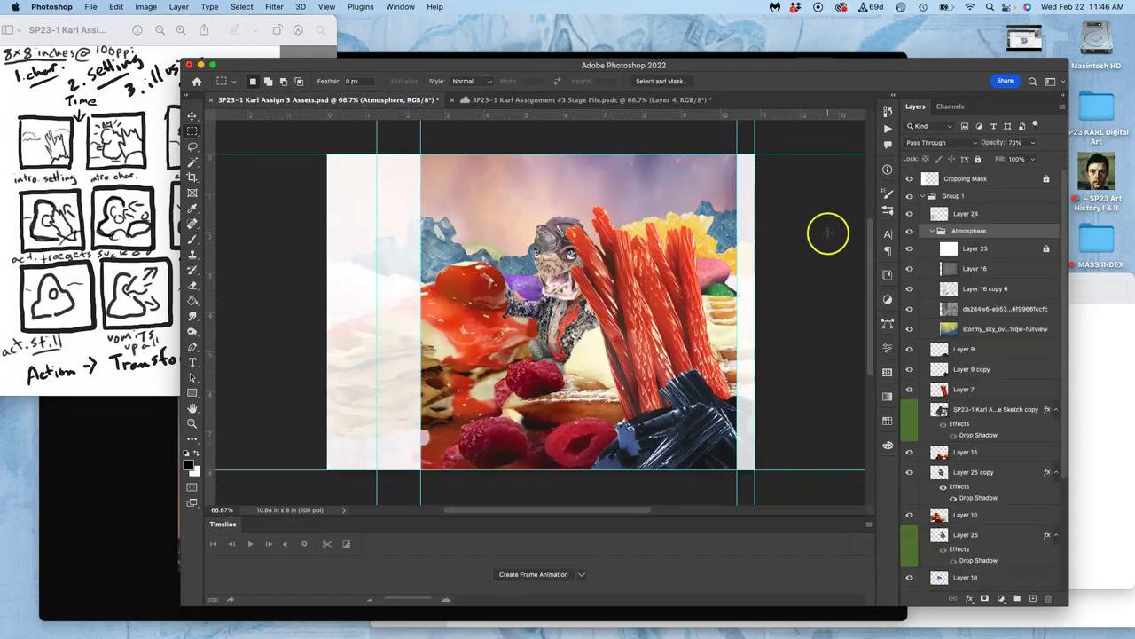
Stamp all visible layers of the candy landscape into one merged layer.
left_click(970, 231)
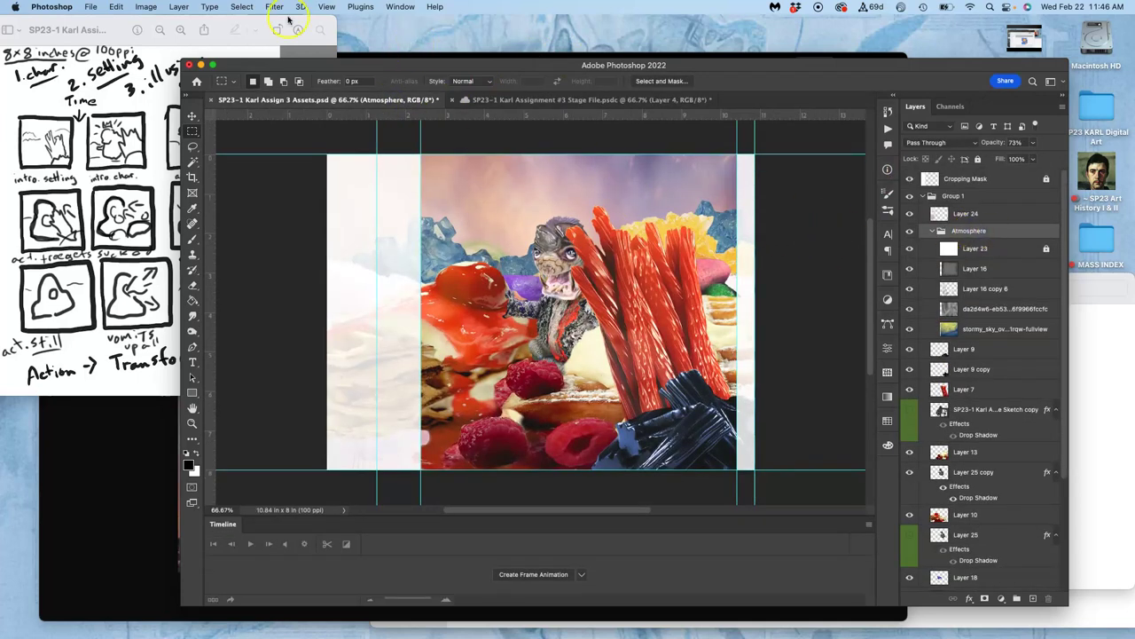
left_click(181, 8)
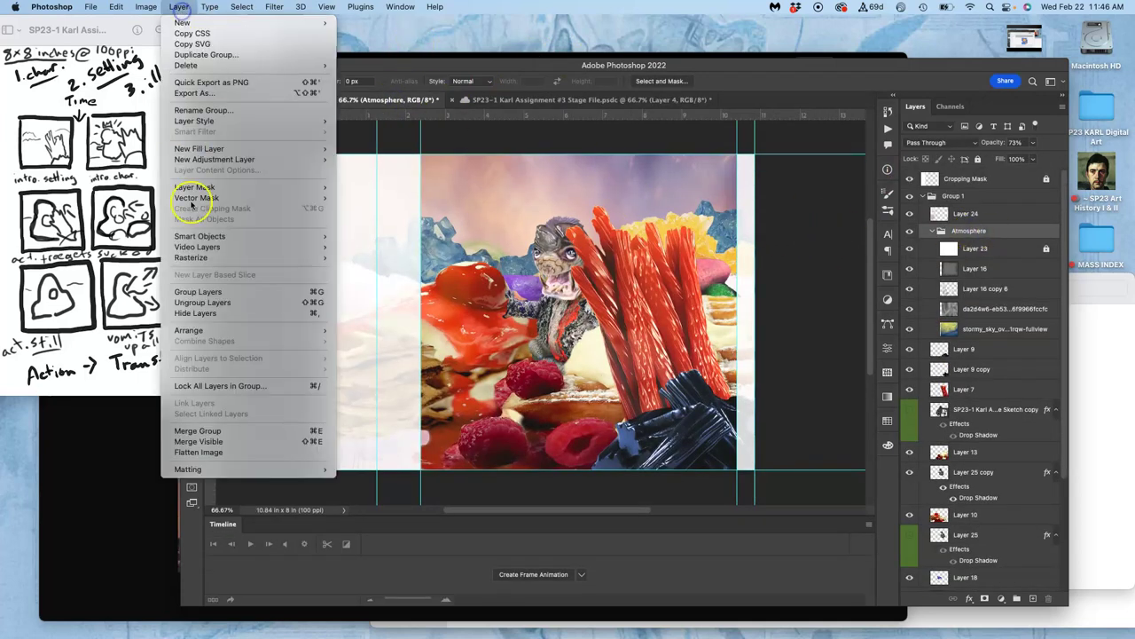
left_click(198, 441, "alt")
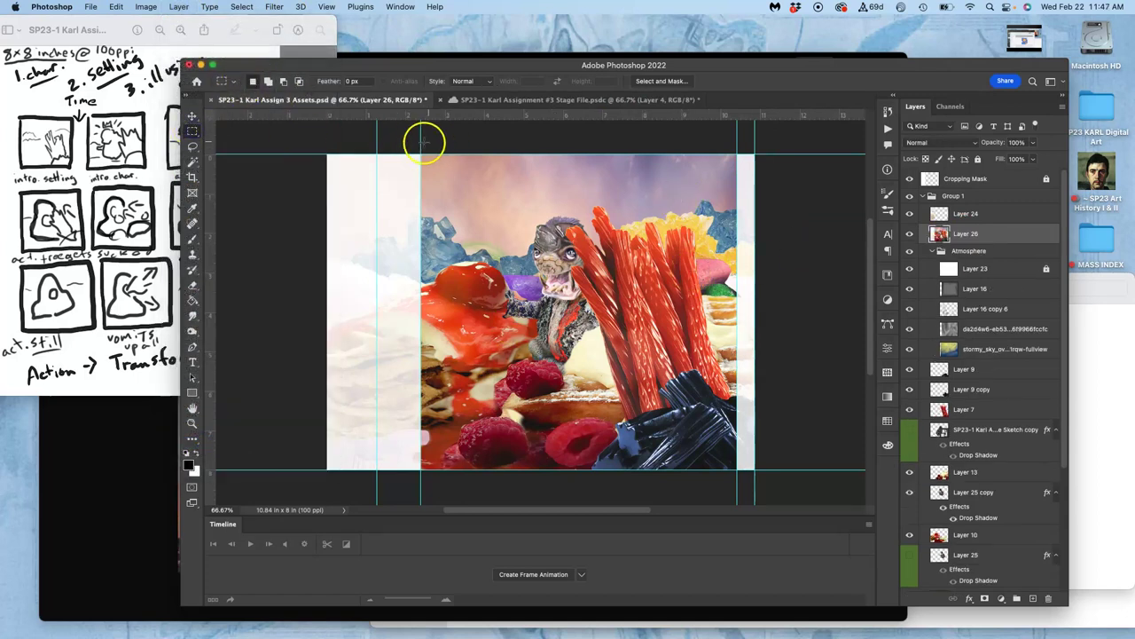
Select an 8×8 in square of the merged scene and paste it into the stage file.
left_click_drag(425, 151, 742, 489)
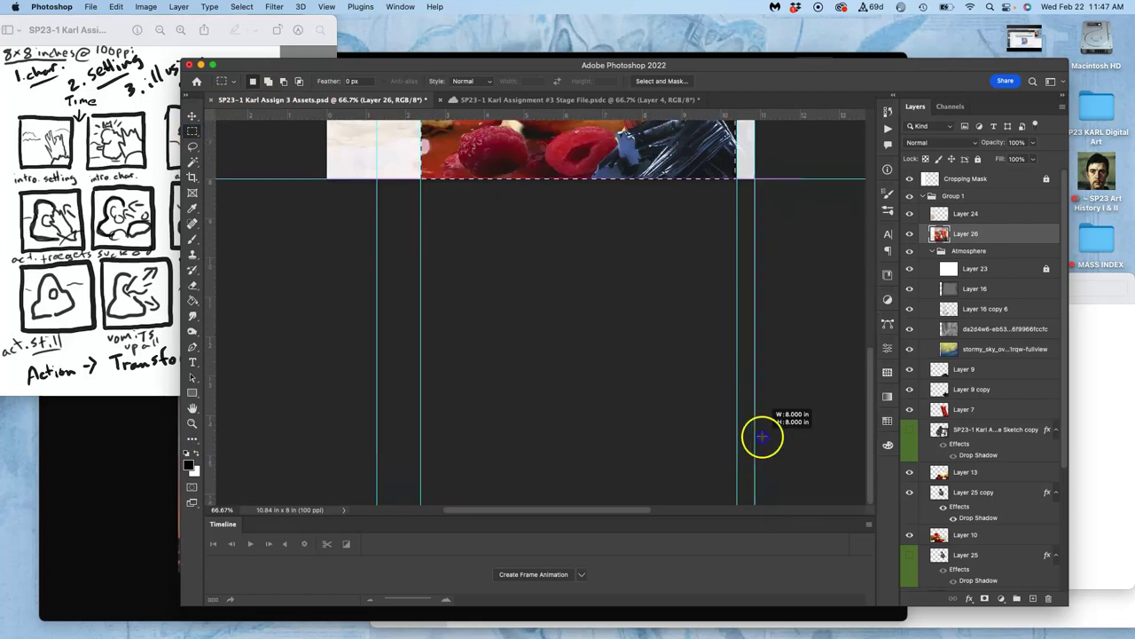
left_click_drag(763, 437, 758, 417)
scroll(757, 418, "up", 5)
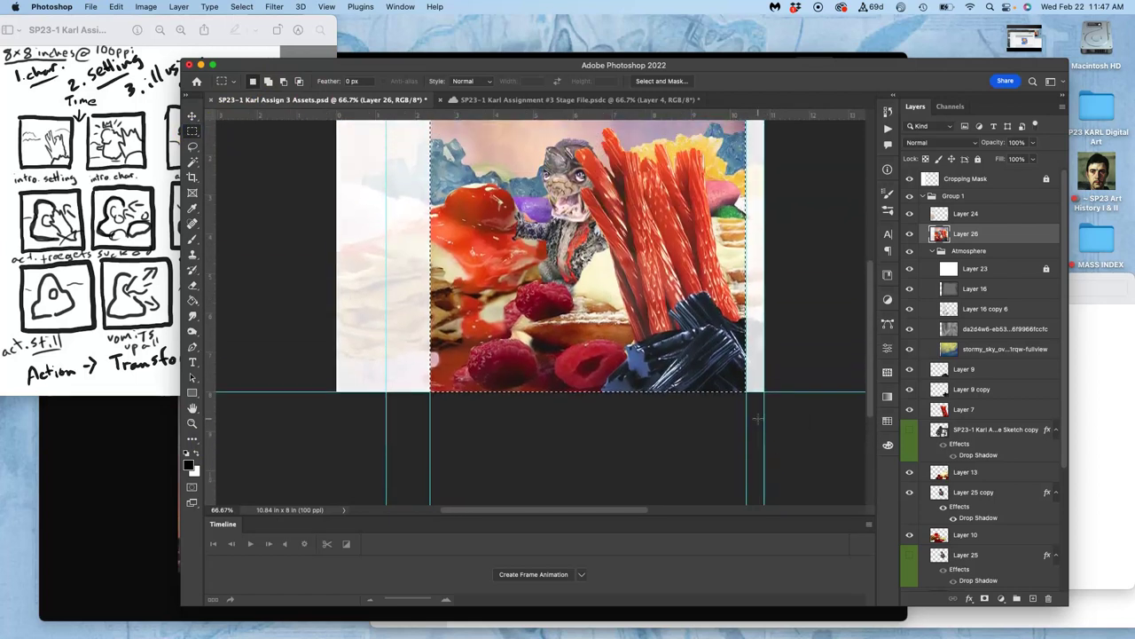
left_click(554, 102)
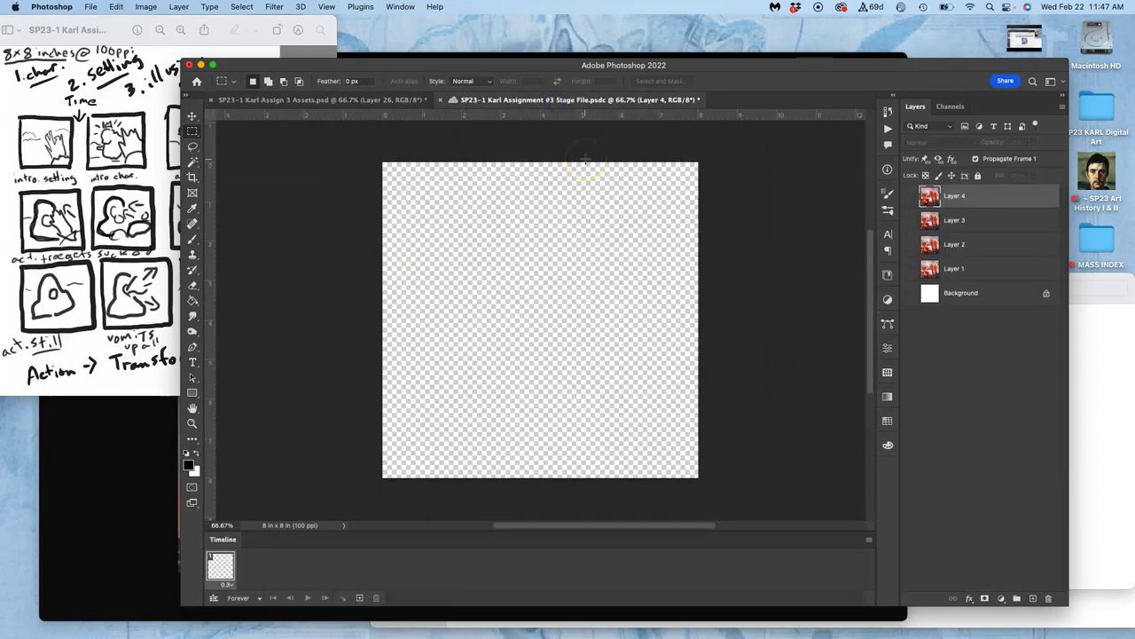
key("super+v")
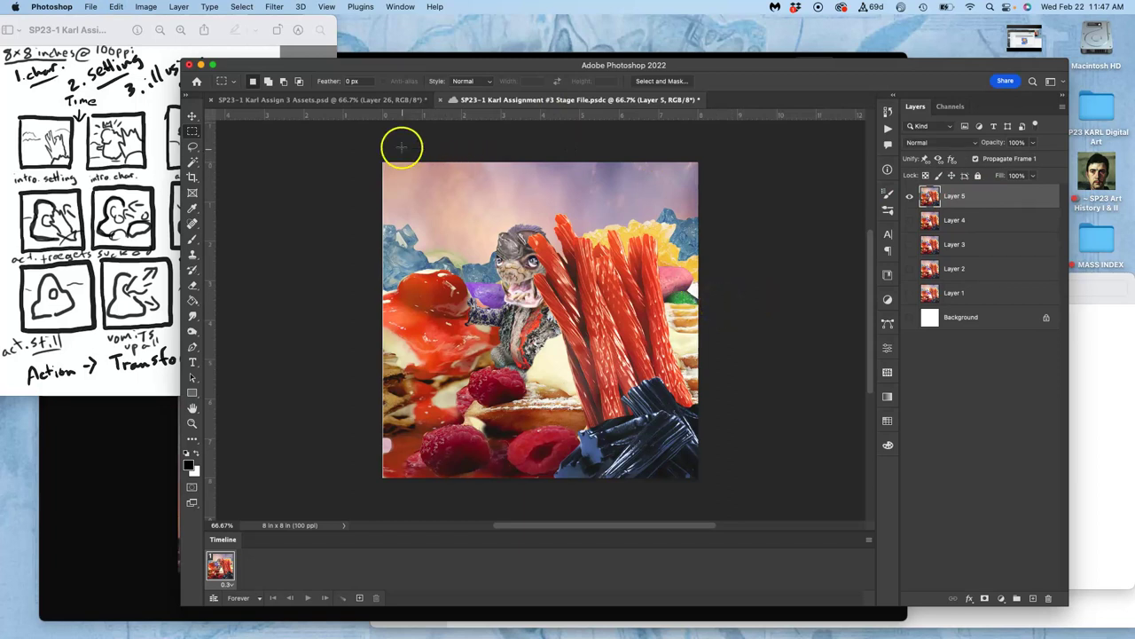
In the assets file, clear the selection and delete the temporary merged Layer 26.
left_click(394, 103)
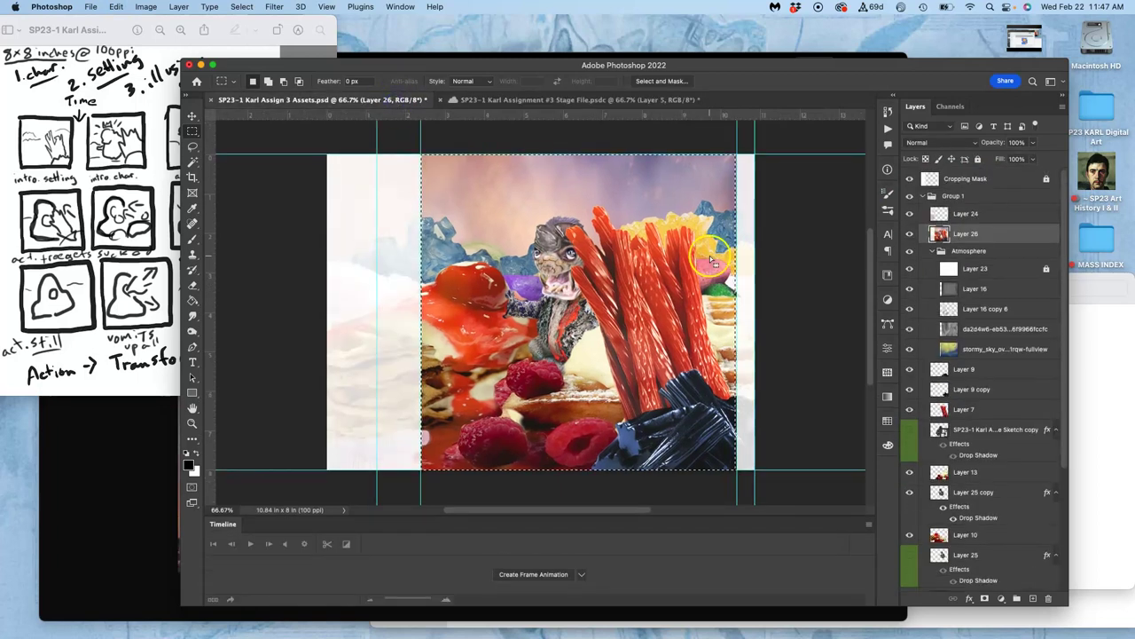
key("super+d")
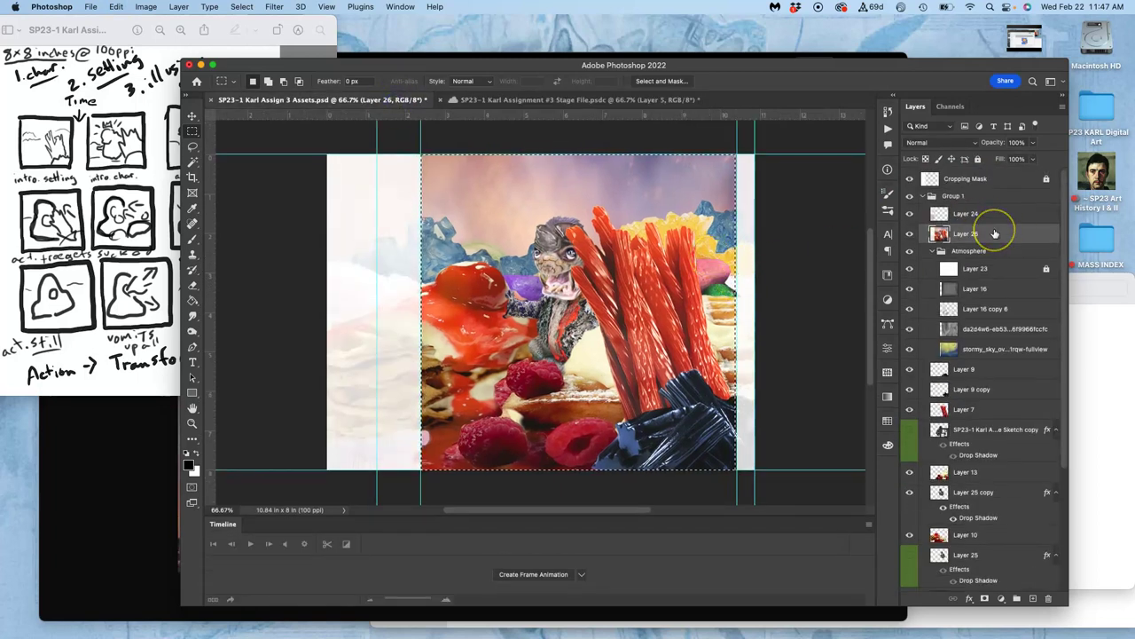
left_click(993, 234)
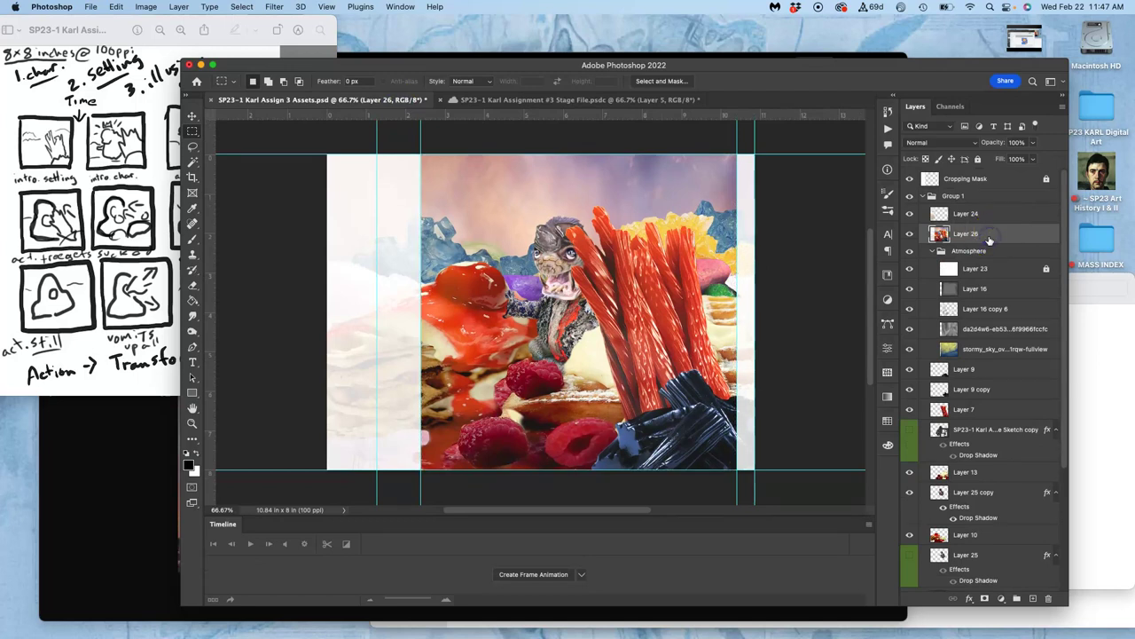
key("BackSpace")
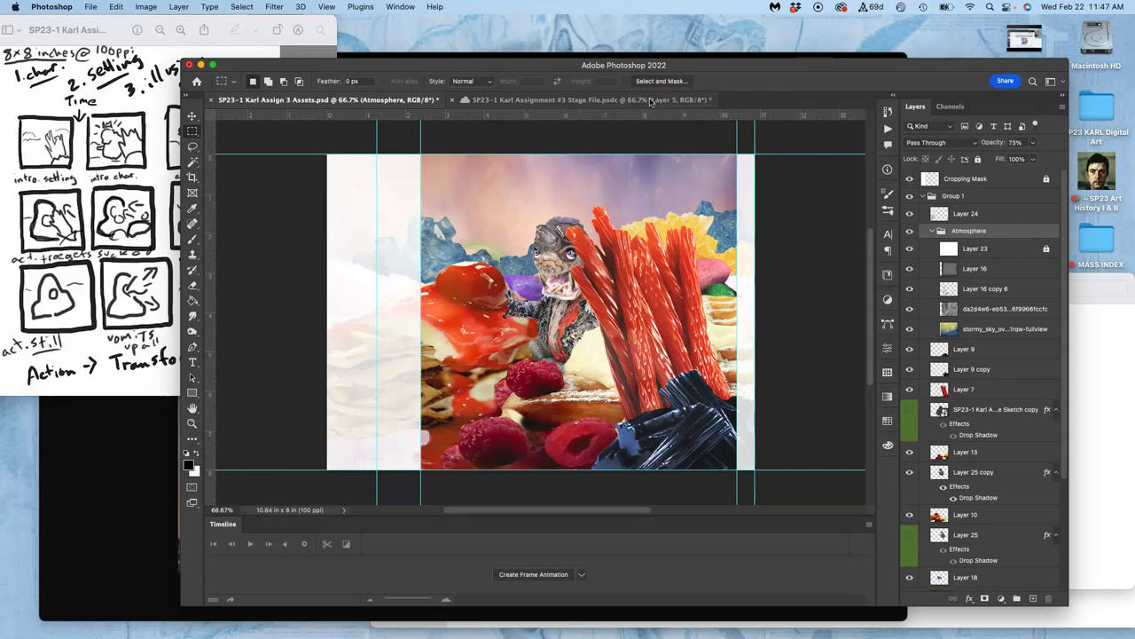
Flip between the stage file and the assets document to compare them.
left_click(615, 101)
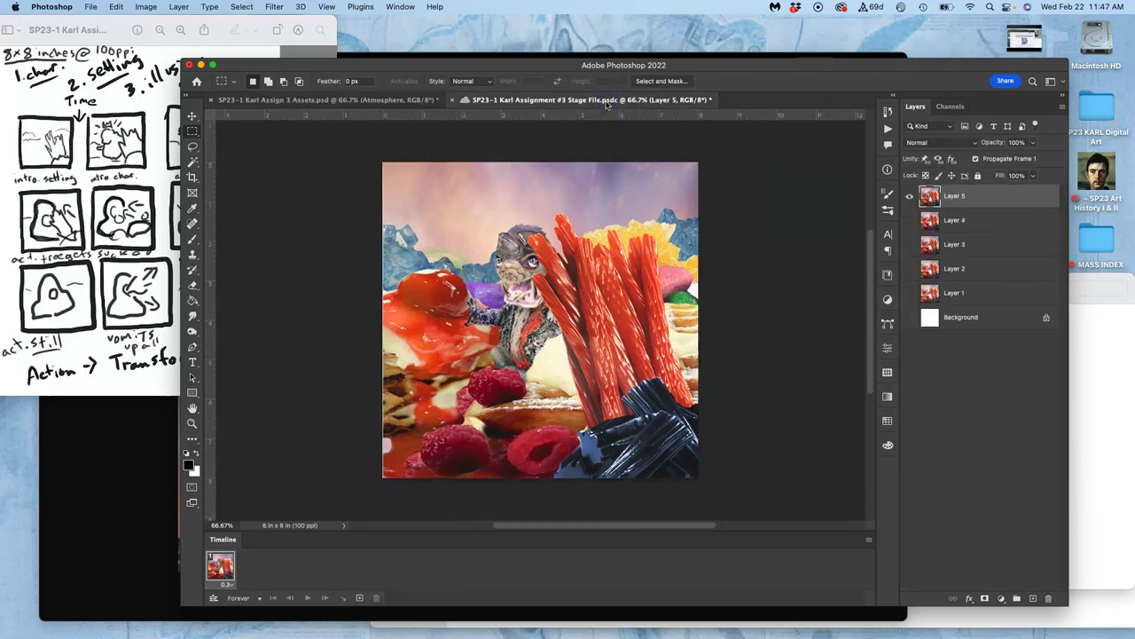
left_click(412, 101)
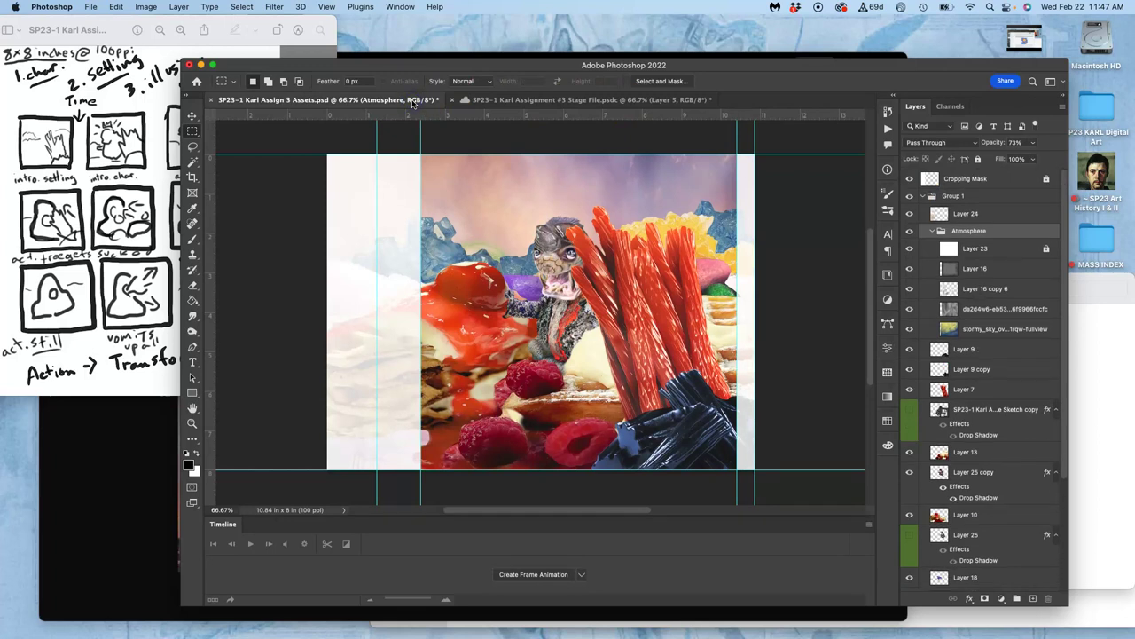
left_click(518, 100)
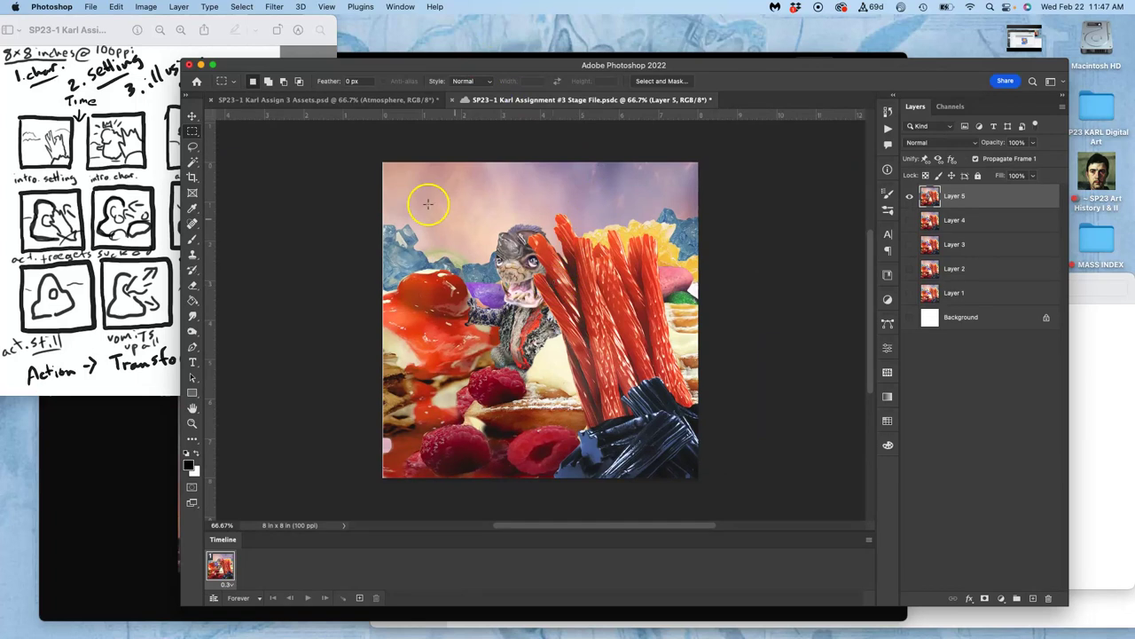
left_click(393, 100)
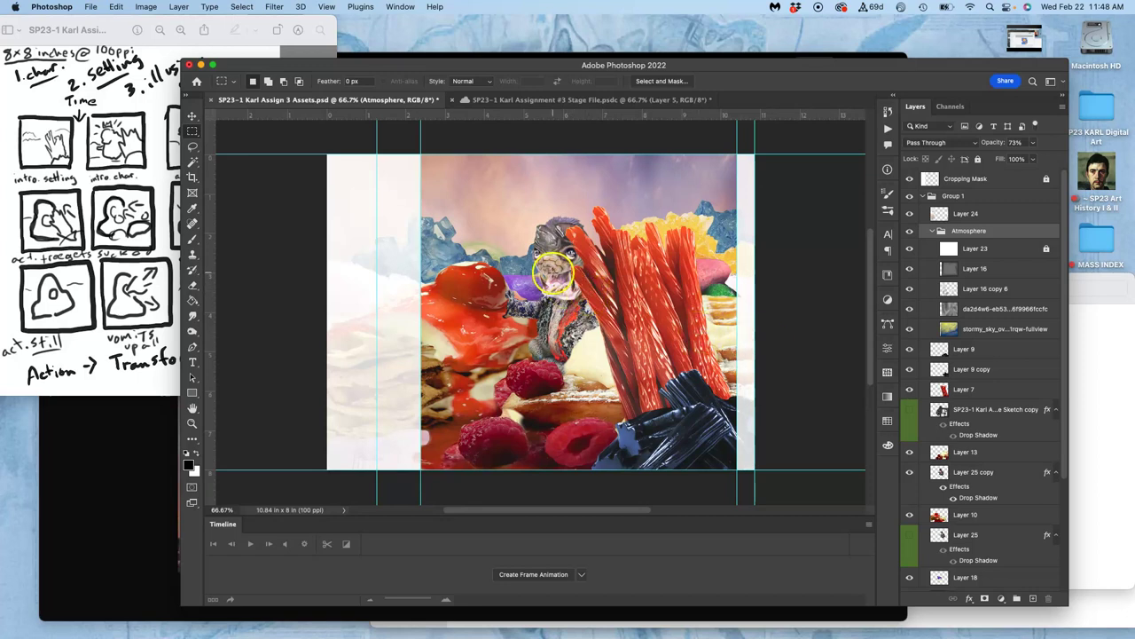
Select Layer 25 copy and try moving the creature, then undo the move.
left_click(965, 472)
left_click(192, 116)
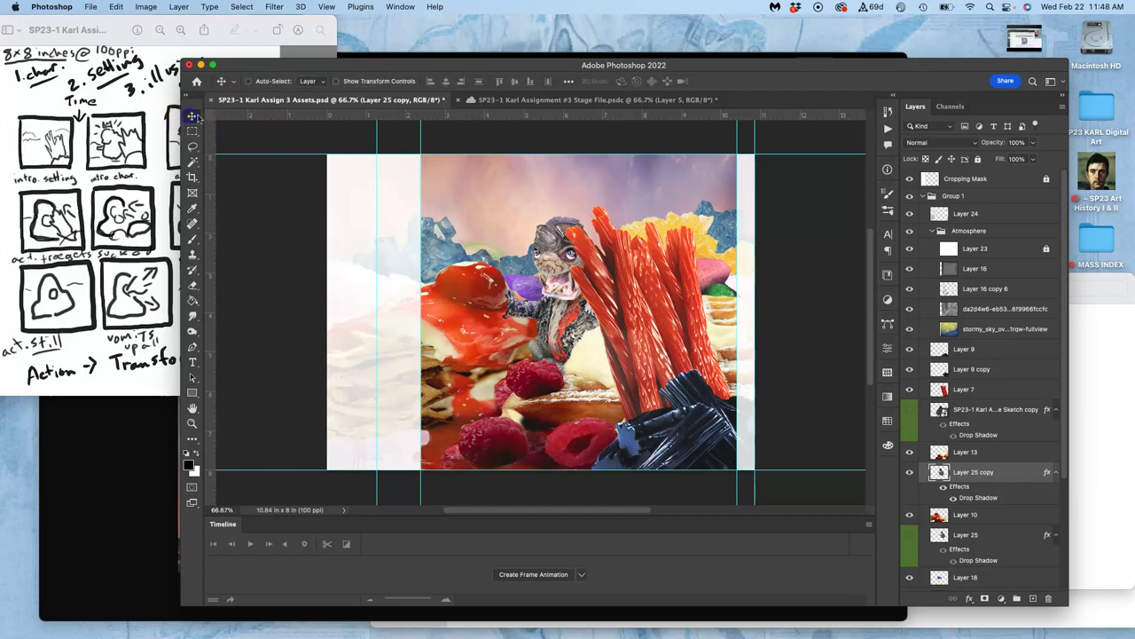
left_click_drag(561, 266, 504, 299)
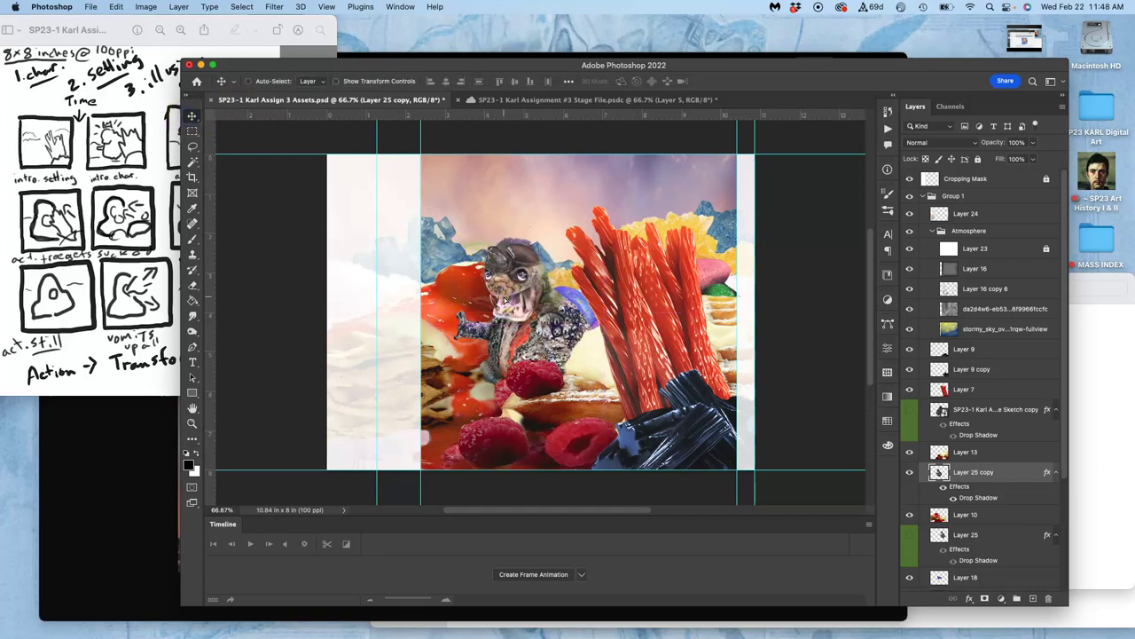
key("super+z")
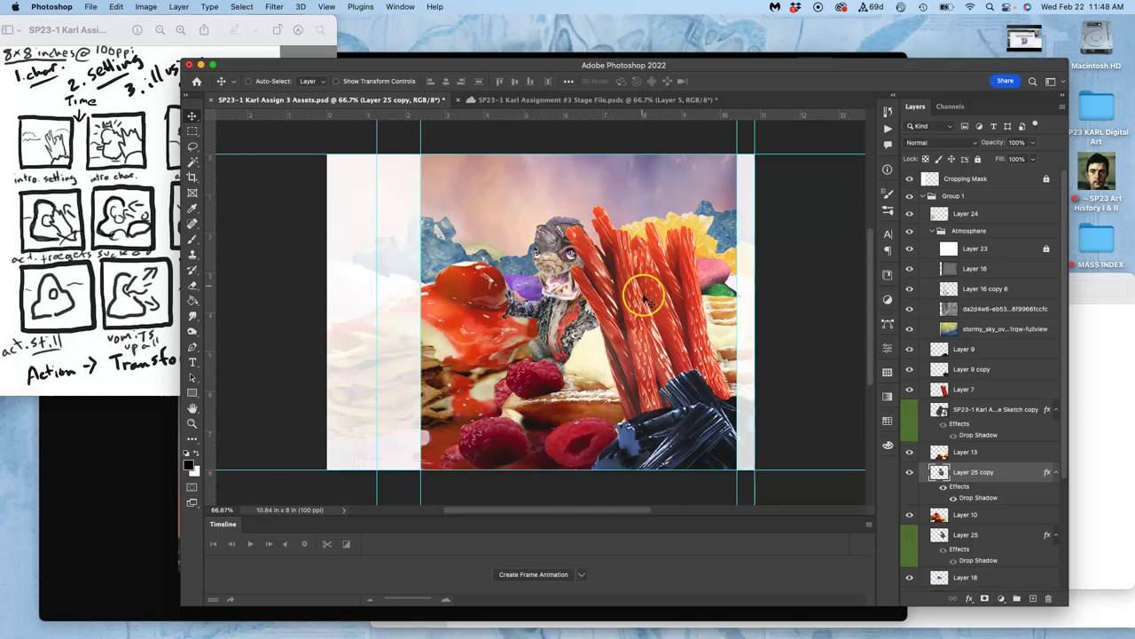
Duplicate the creature as Layer 25 copy 2, enlarge it slightly and shift it left and down.
left_click(976, 478)
left_click_drag(976, 480, 908, 507)
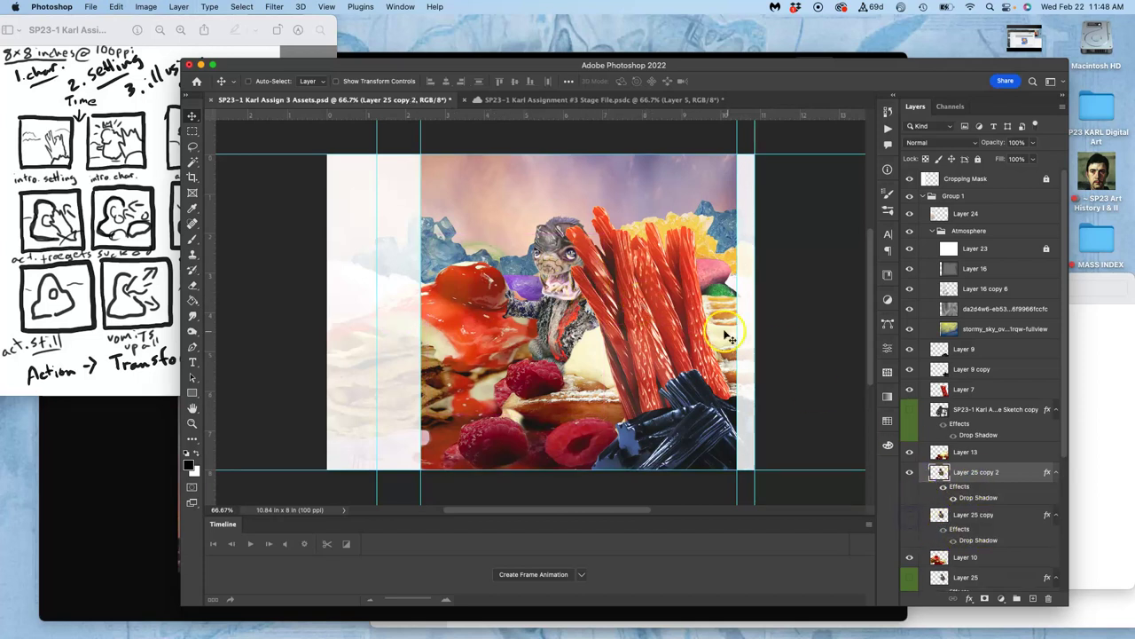
key("super+t")
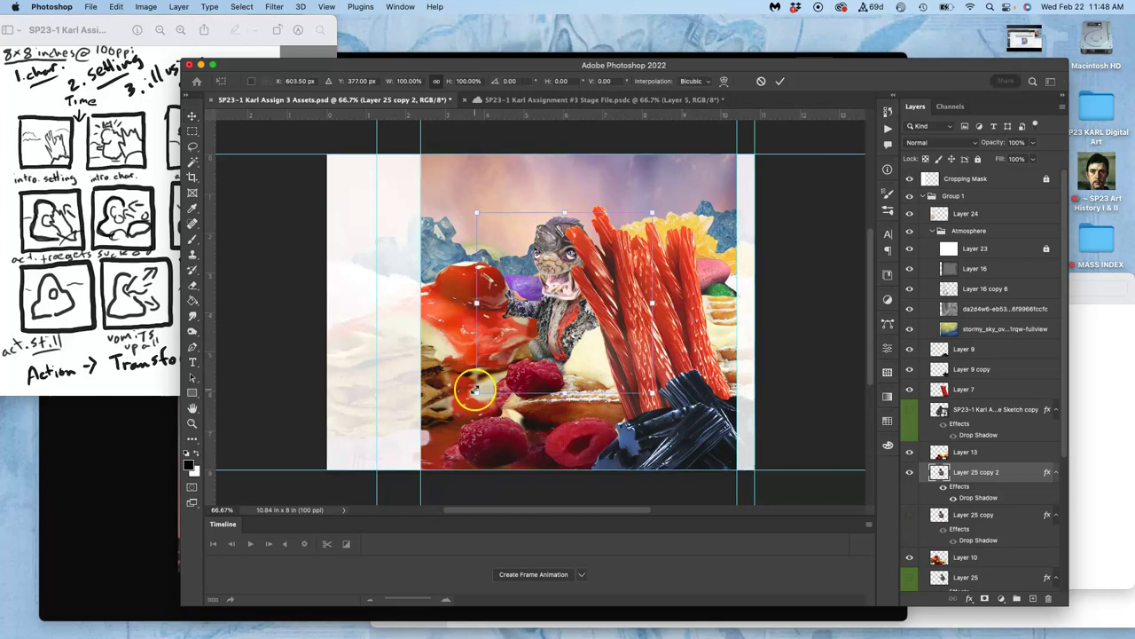
left_click_drag(475, 390, 441, 418)
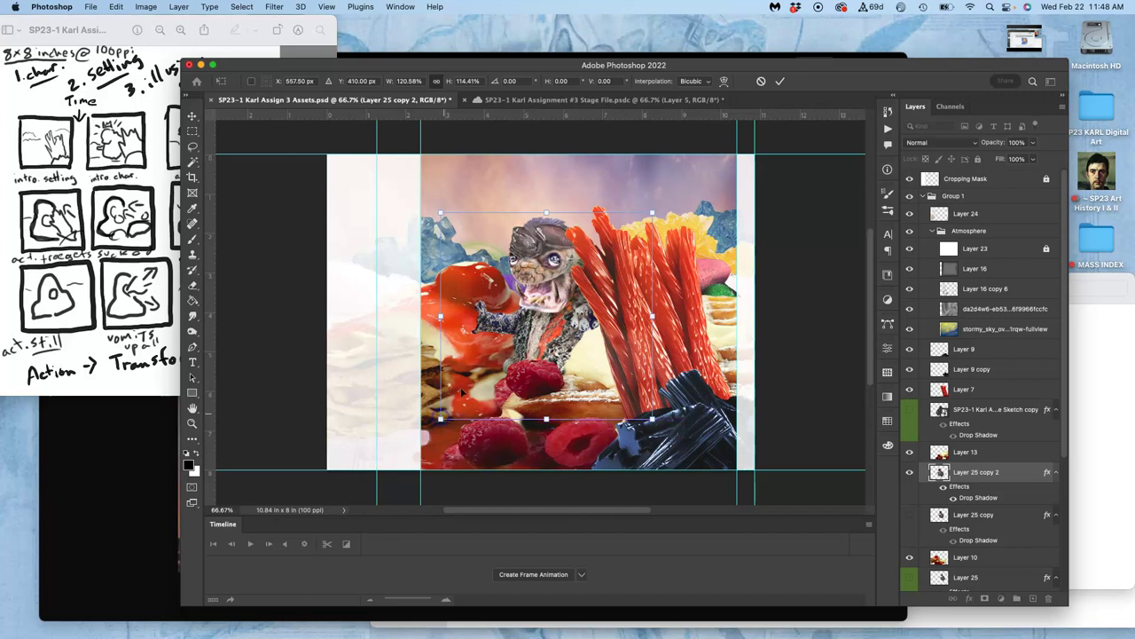
left_click_drag(531, 296, 504, 308)
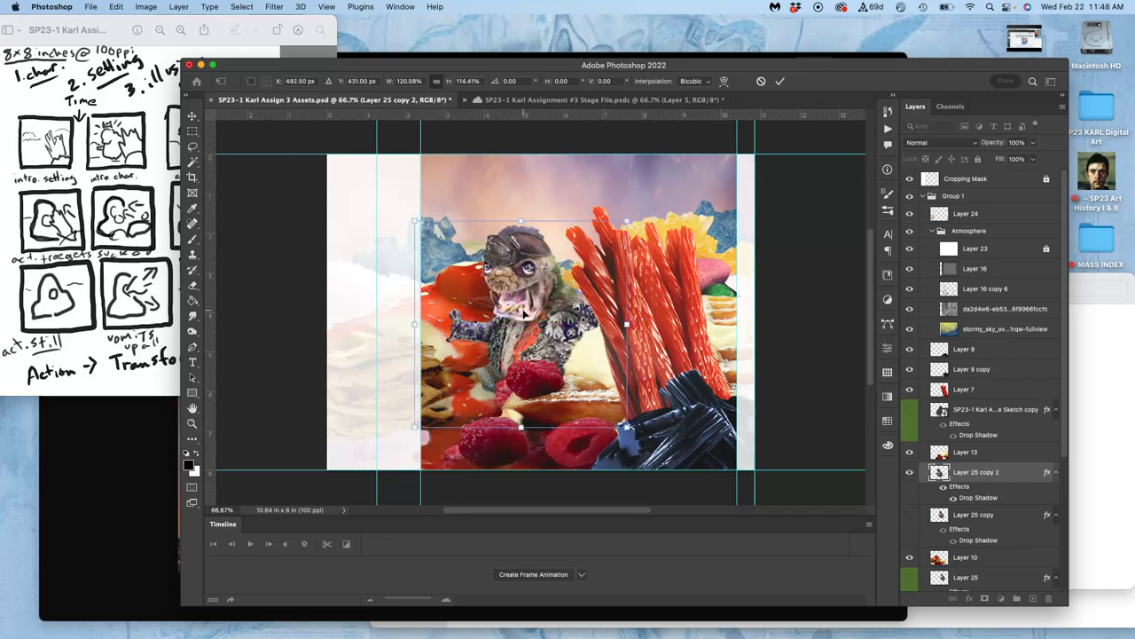
key("Return")
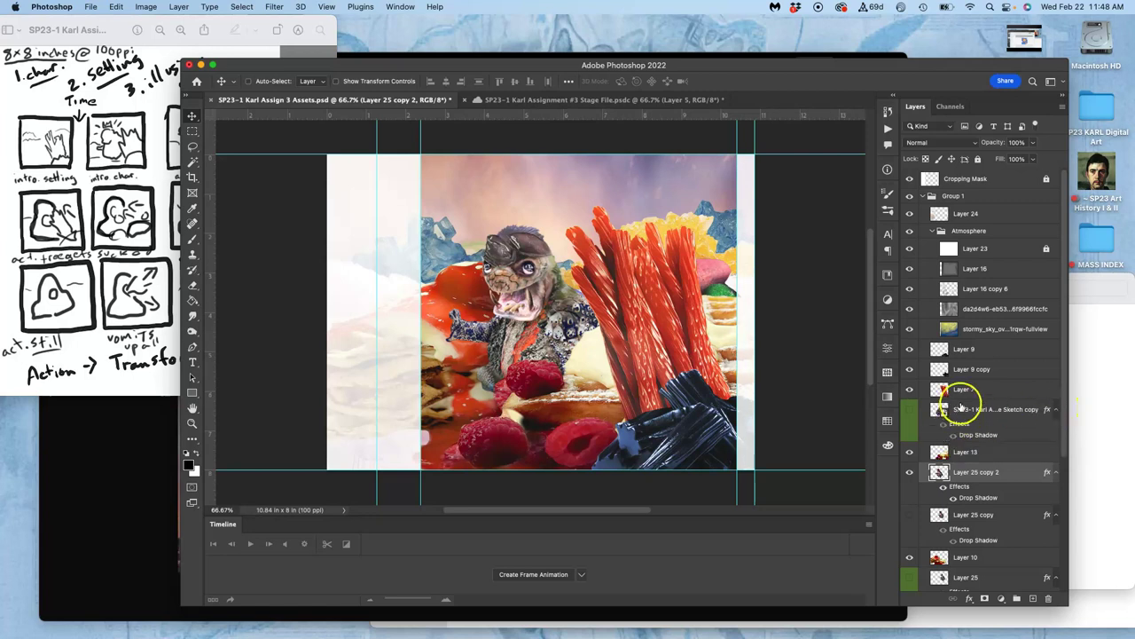
Toggle the creature's drop shadow on and off to compare.
scroll(976, 373, "down", 2)
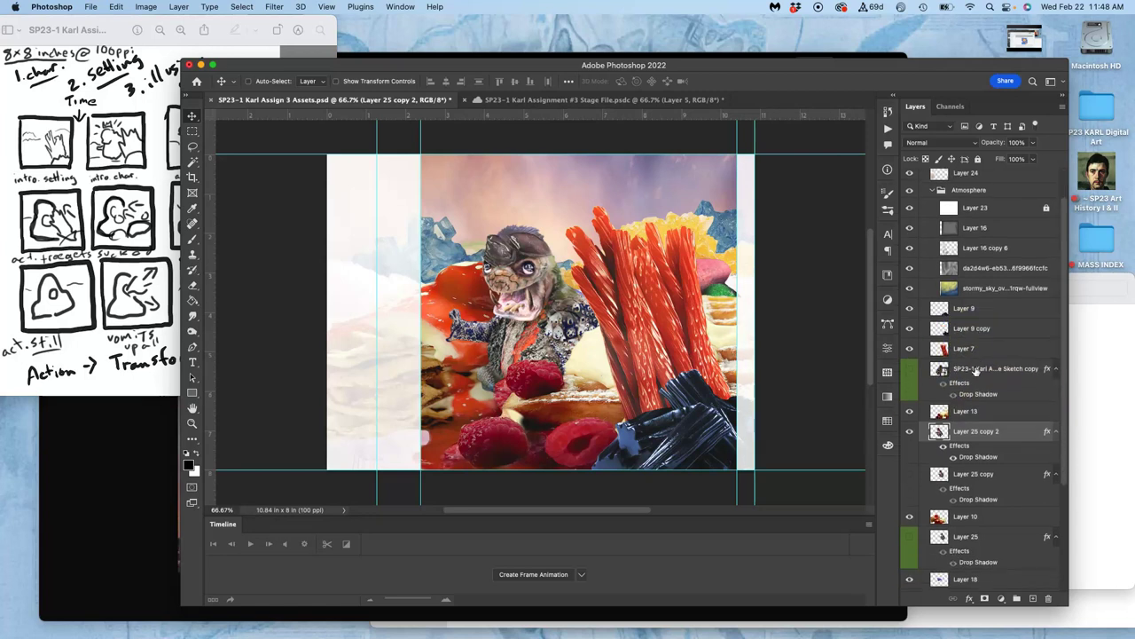
left_click(943, 447)
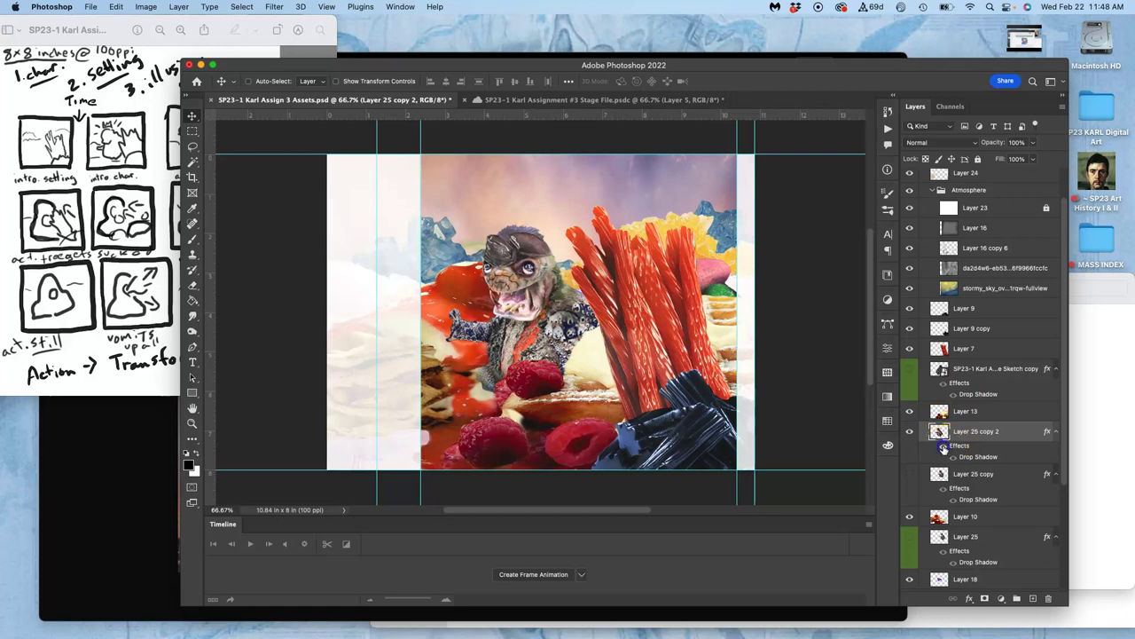
left_click(943, 447)
left_click(943, 447)
left_click(943, 447)
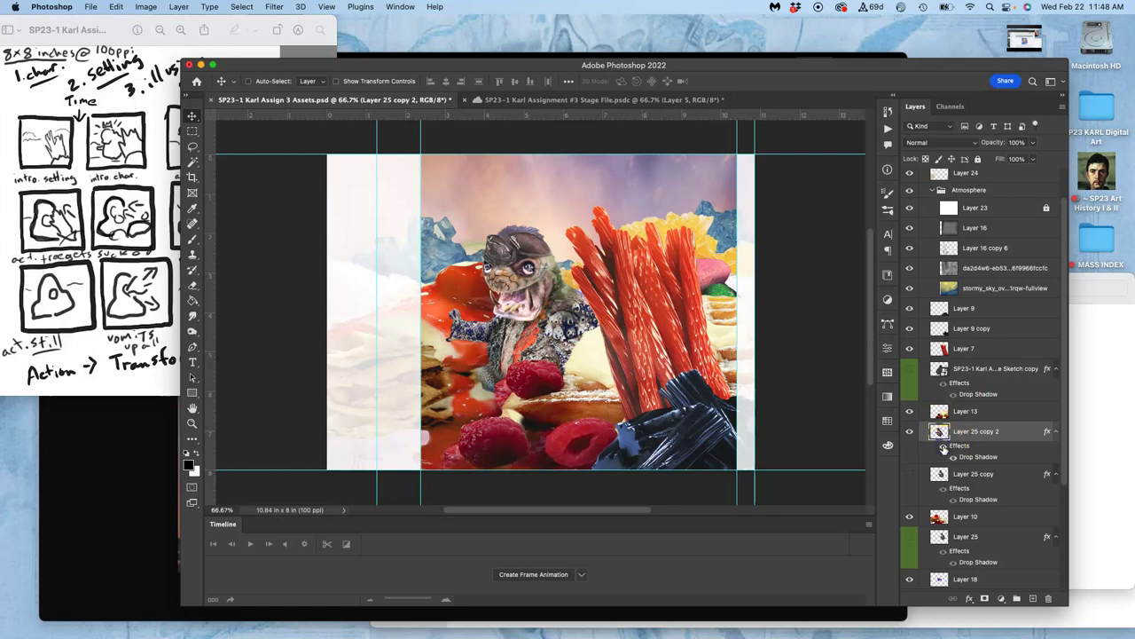
left_click(943, 447)
left_click(502, 342)
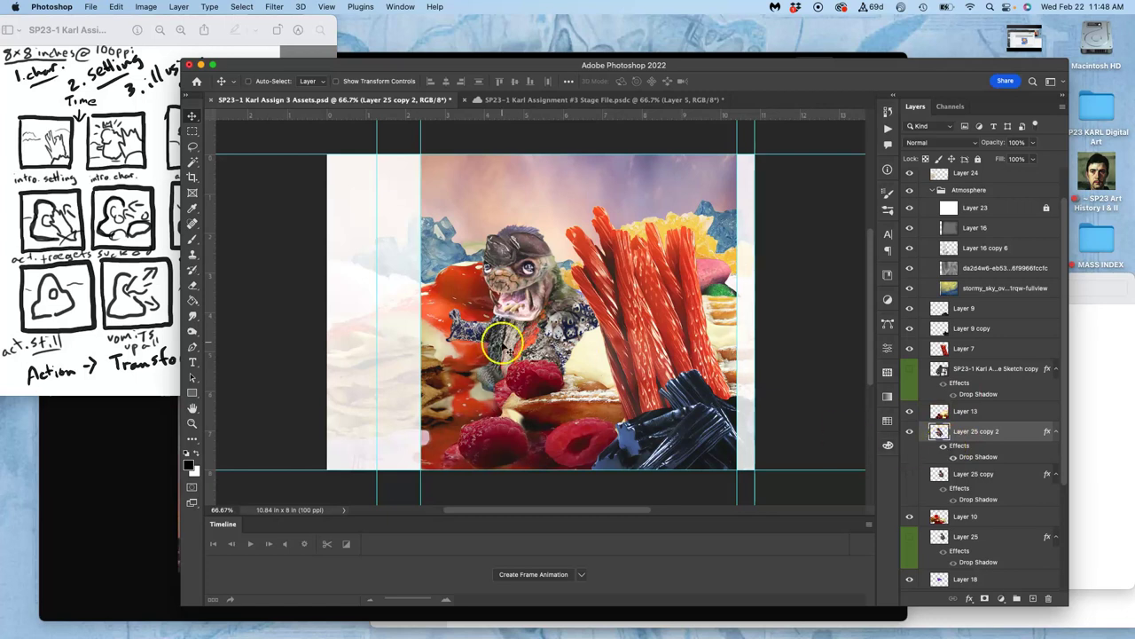